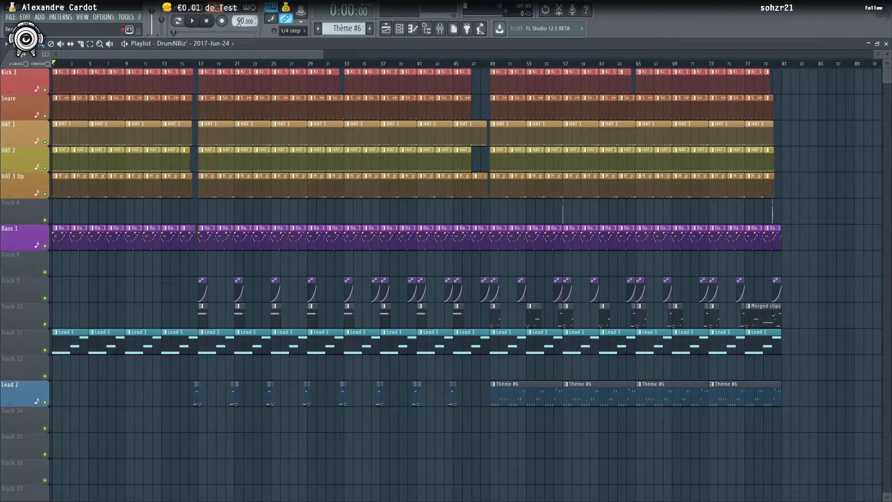
Set the tempo to 185 BPM, mute Tracks 9, 10, 11 and Lead 2, and play the drums and bass from the start.
drag(239, 22, 238, 12)
click(44, 350)
click(44, 324)
click(45, 298)
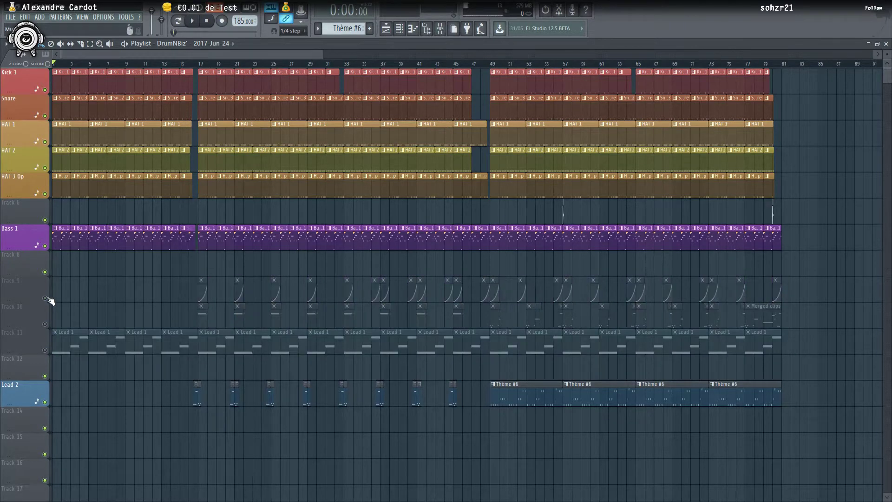
click(44, 402)
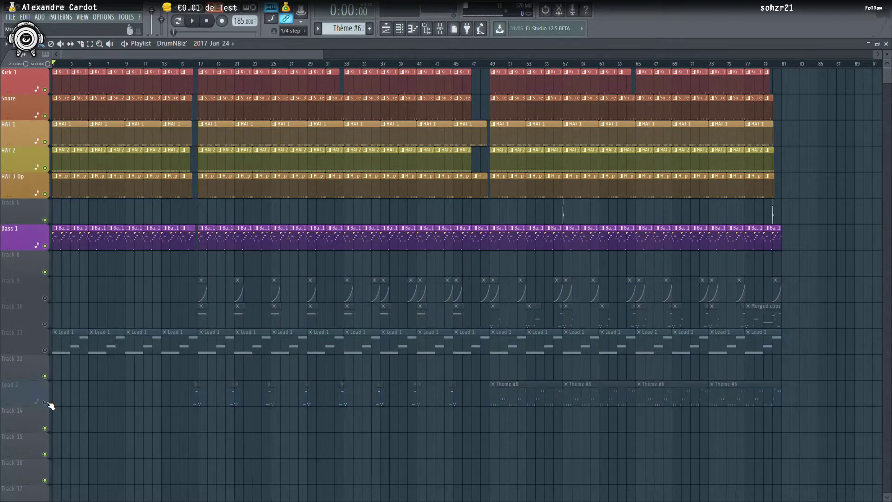
key(space)
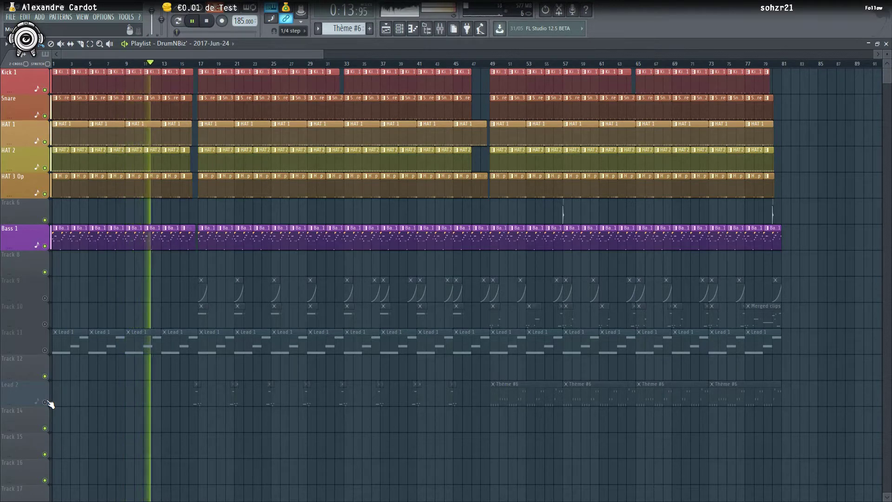
key(space)
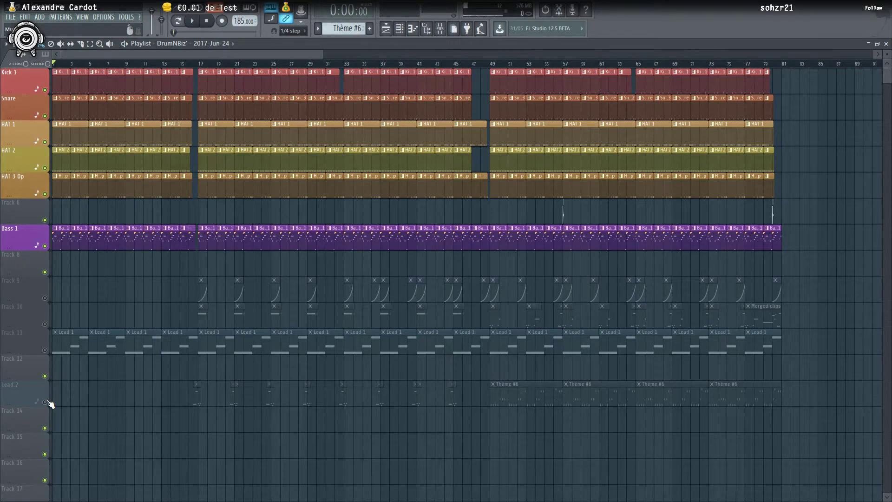
Unmute Tracks 9 and 10 and play the arrangement from bar 17.
click(44, 298)
click(44, 324)
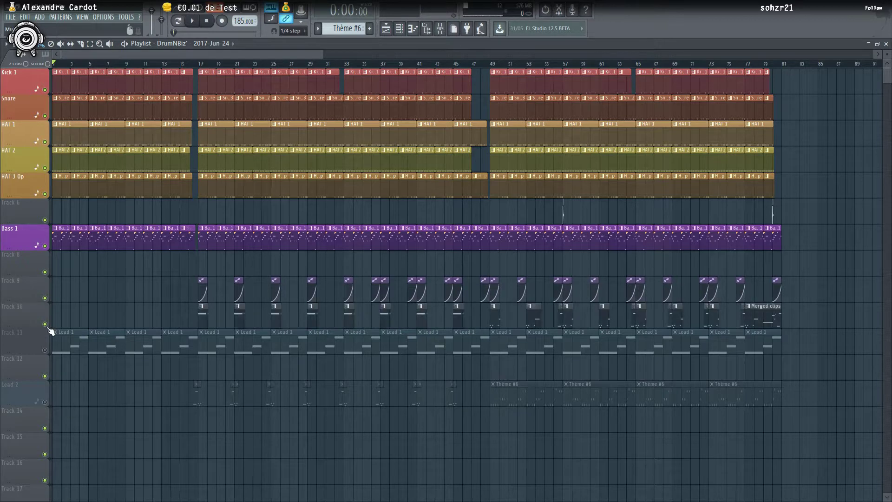
click(204, 65)
key(space)
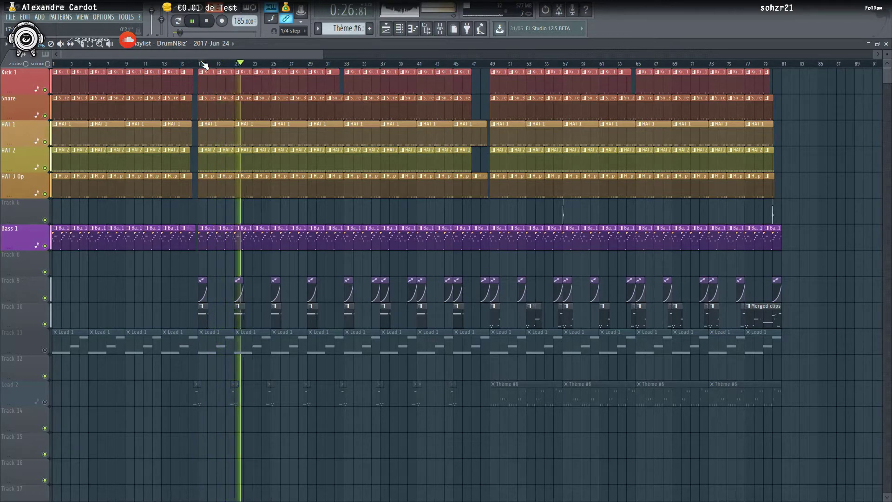
key(space)
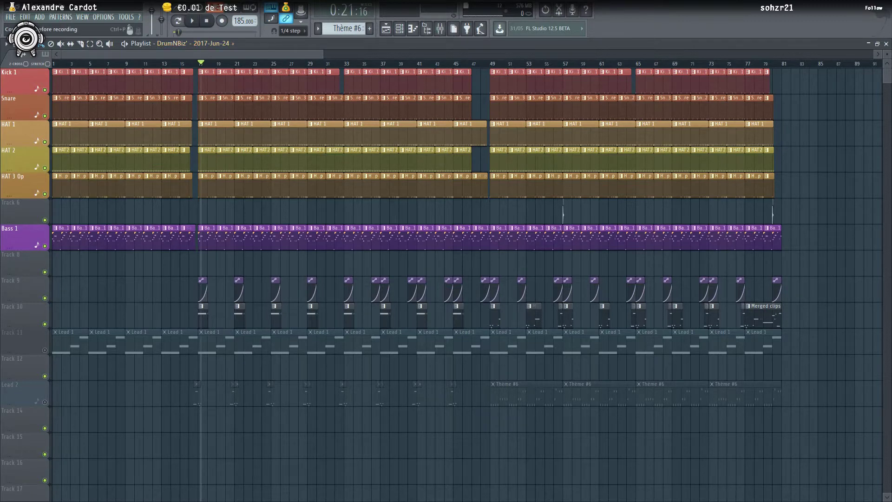
Set the tempo to 90 BPM and play the arrangement from the start.
drag(245, 21, 245, 48)
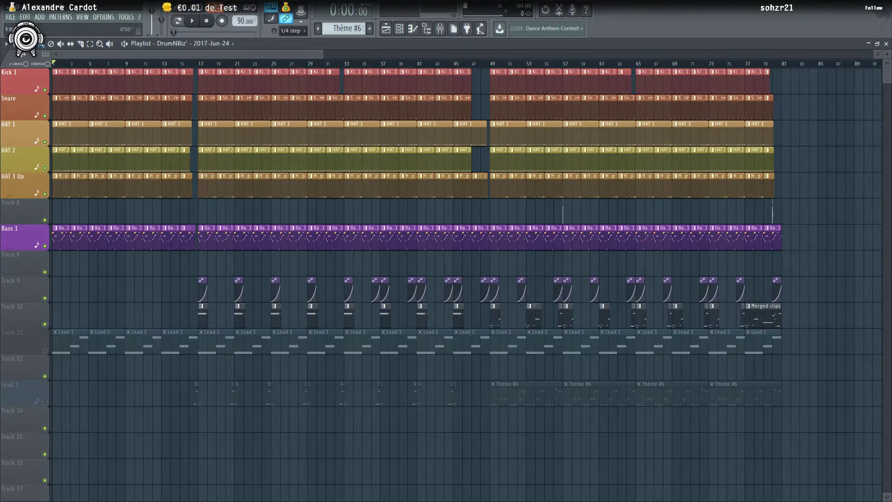
key(space)
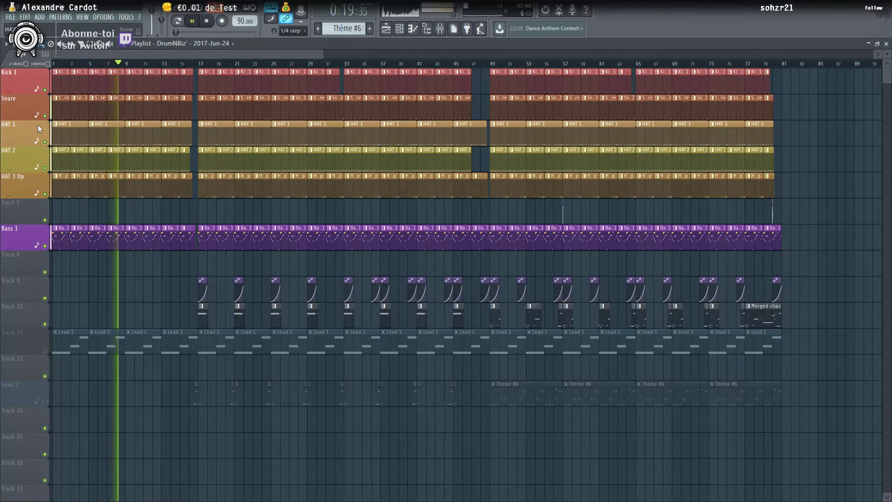
key(space)
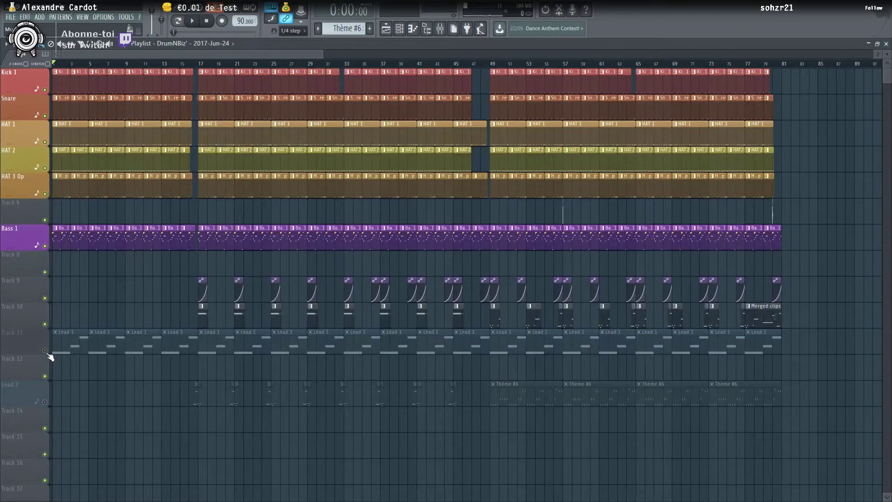
Unmute Track 11 and Lead 2, and play the arrangement from around bar 17.
click(46, 351)
click(46, 402)
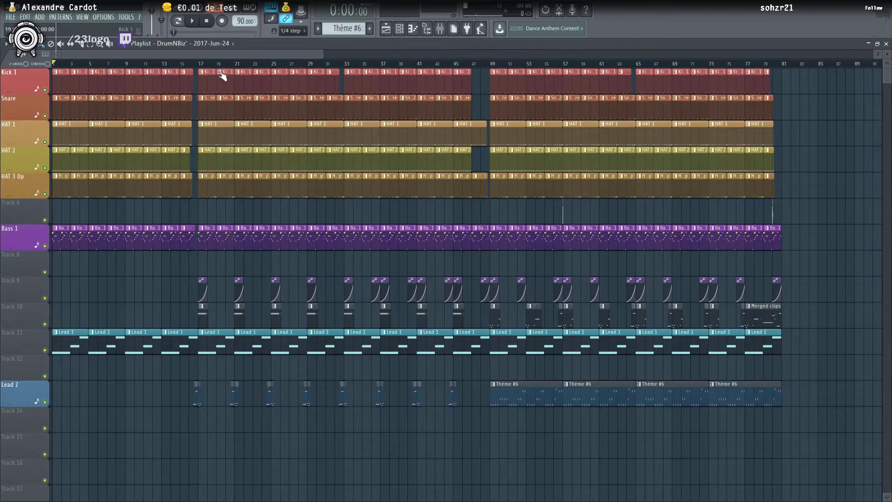
click(205, 65)
key(space)
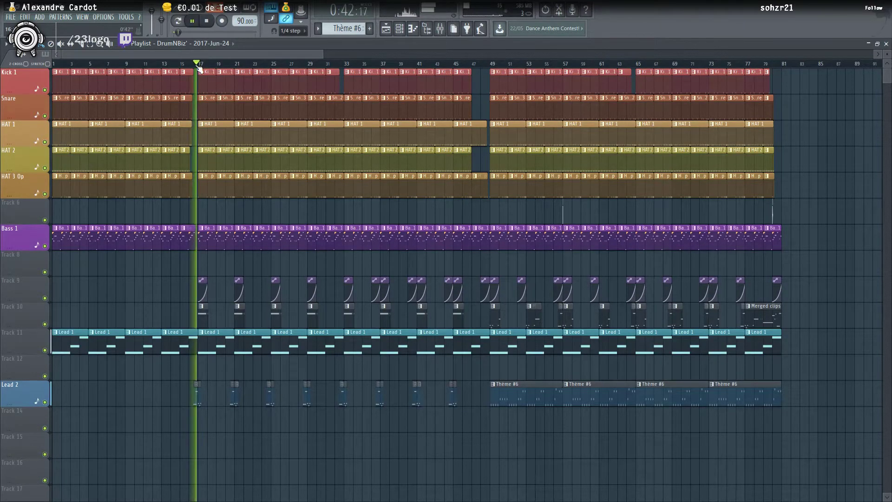
scroll(253, 65, up, 5)
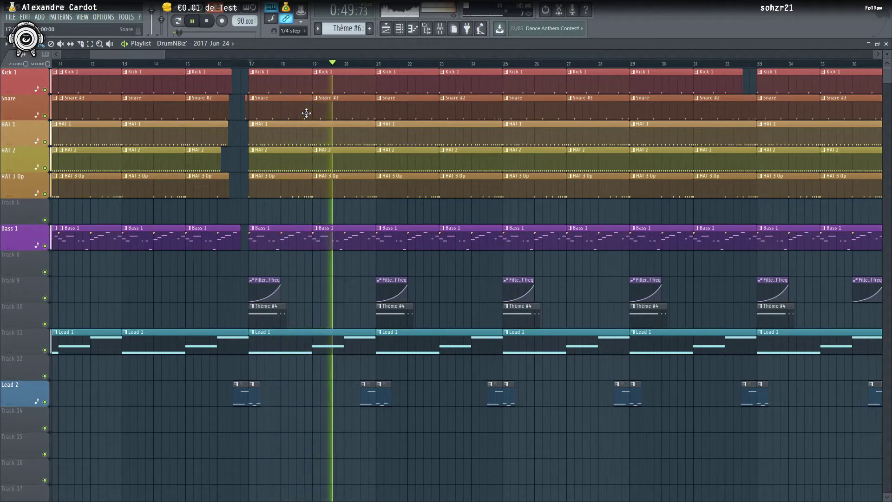
scroll(485, 146, down, 4)
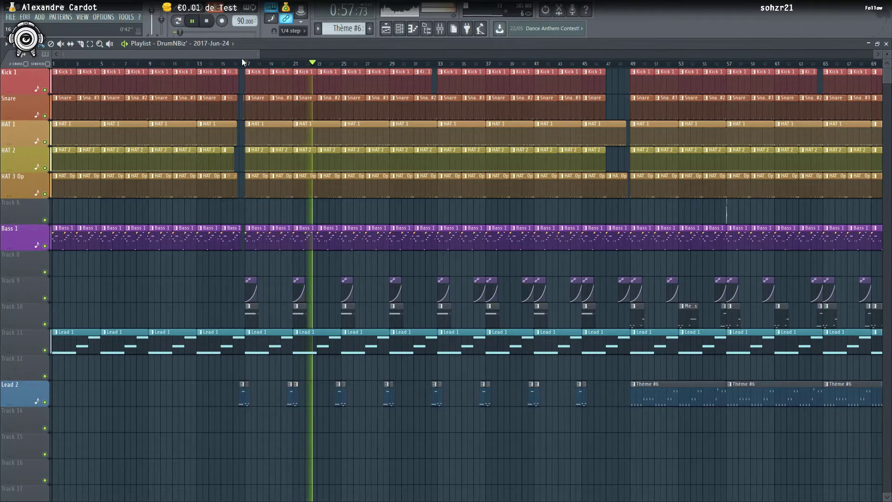
Listen to the second part of the arrangement from bar 47, where the Thème #6 clips come in.
drag(241, 58, 377, 46)
scroll(386, 70, up, 2)
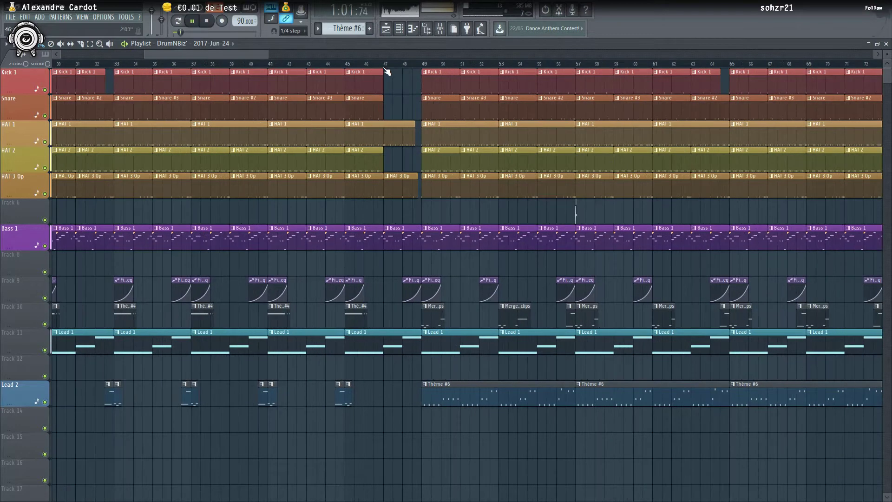
click(385, 63)
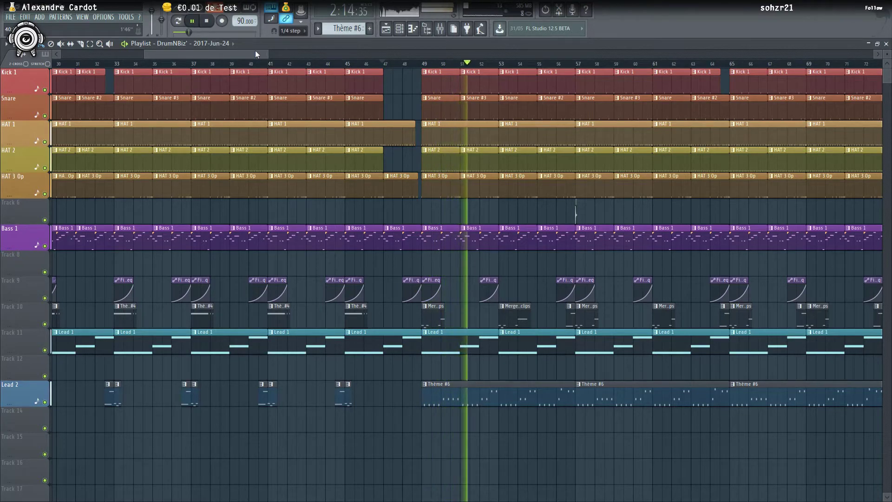
drag(252, 50, 272, 51)
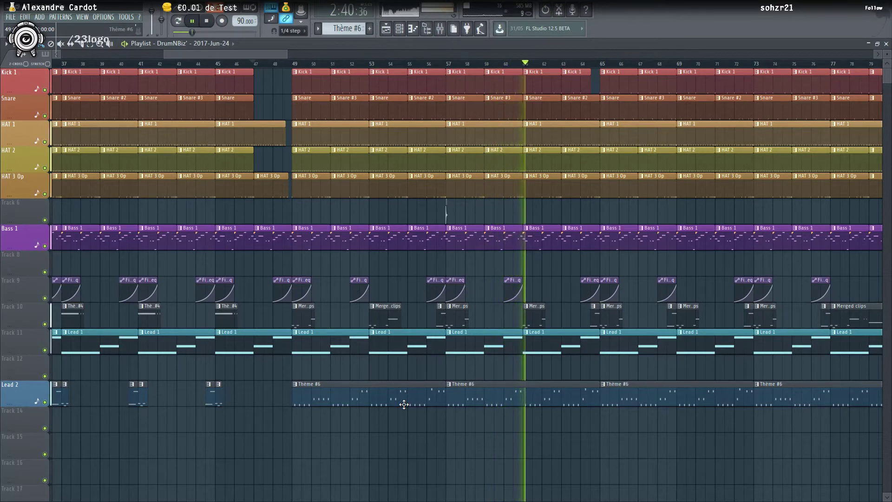
key(space)
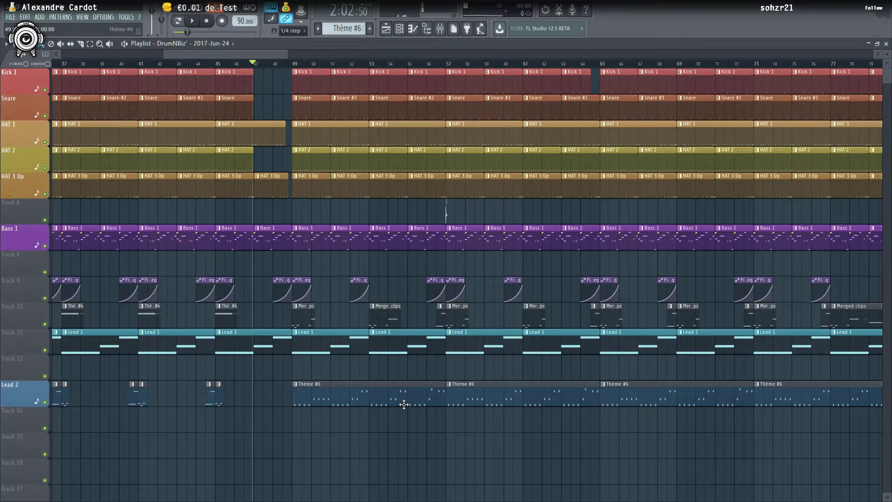
Solo the Kick 1 track, re-enable Snare, HAT 1, HAT 2 and HAT 3 Op, and play the drums from bar 47.
right_click(45, 89)
click(44, 116)
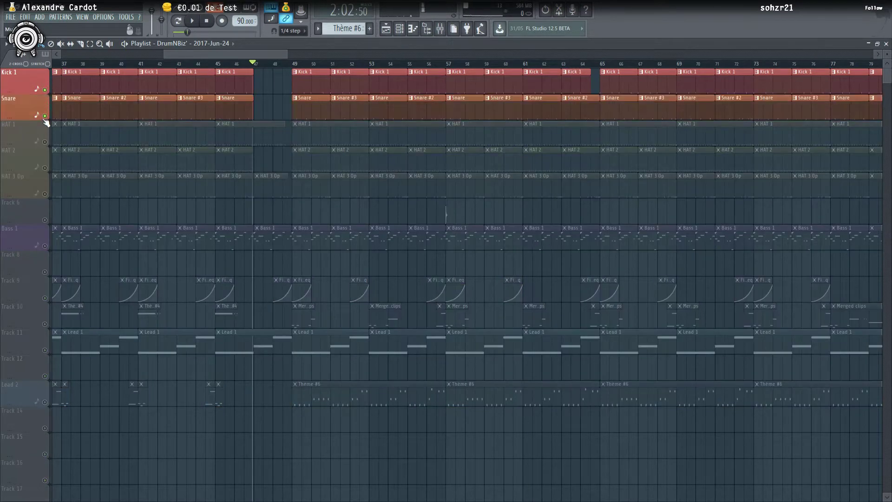
click(45, 142)
click(45, 168)
click(44, 194)
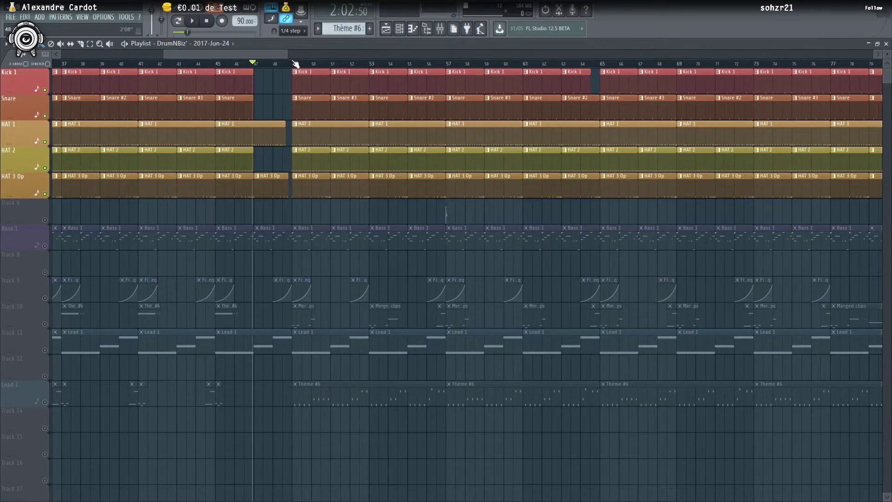
key(space)
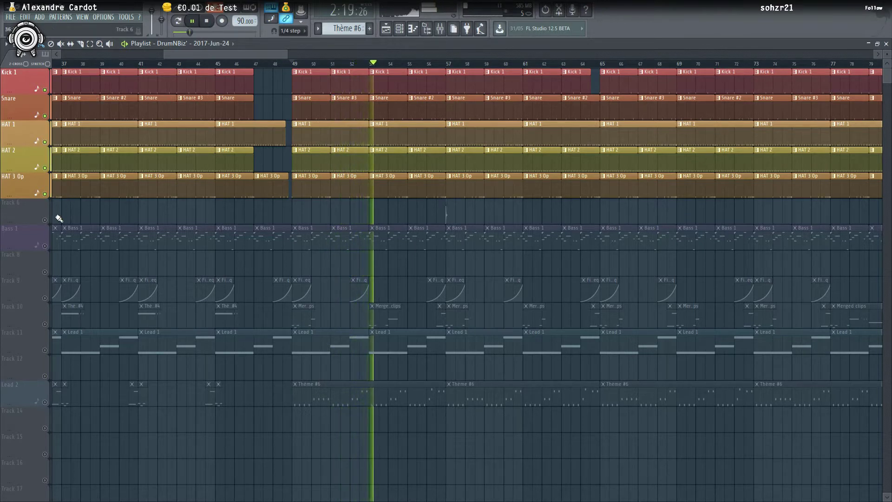
Unmute Bass 1, Tracks 9, 10 and 11, and Lead 2 during playback, and stop after listening to the layers.
click(45, 245)
click(44, 298)
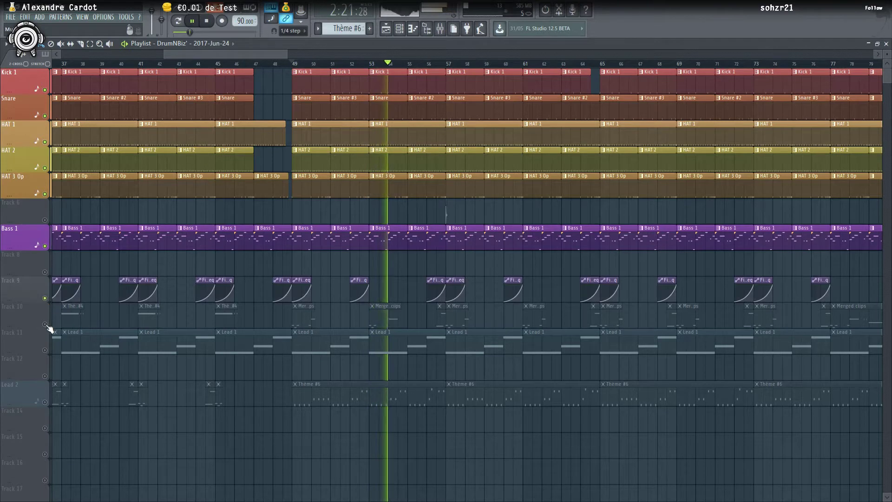
click(44, 324)
click(44, 350)
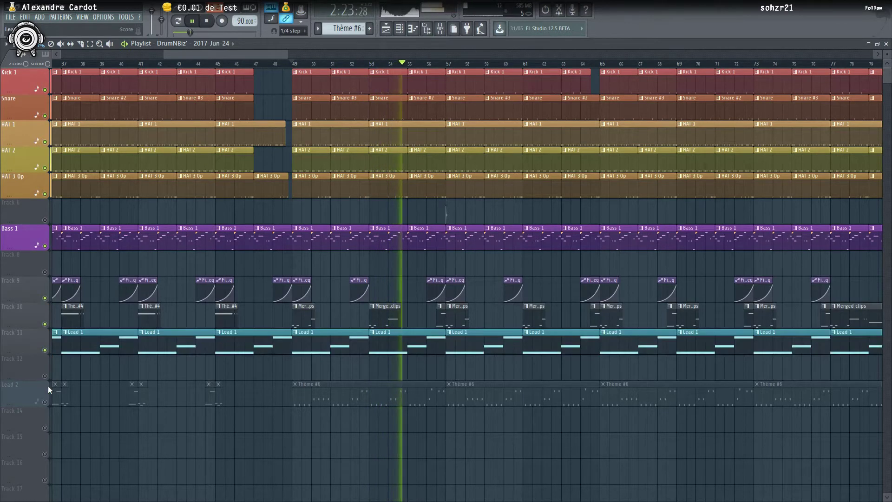
click(44, 402)
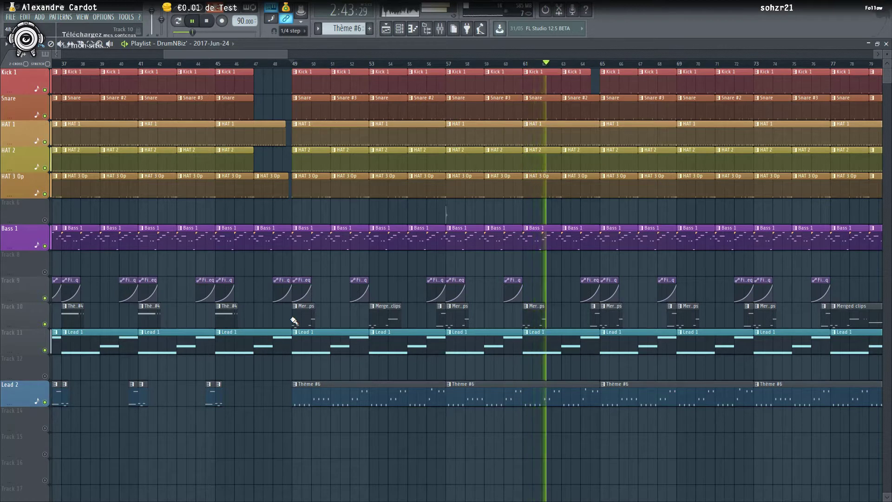
key(space)
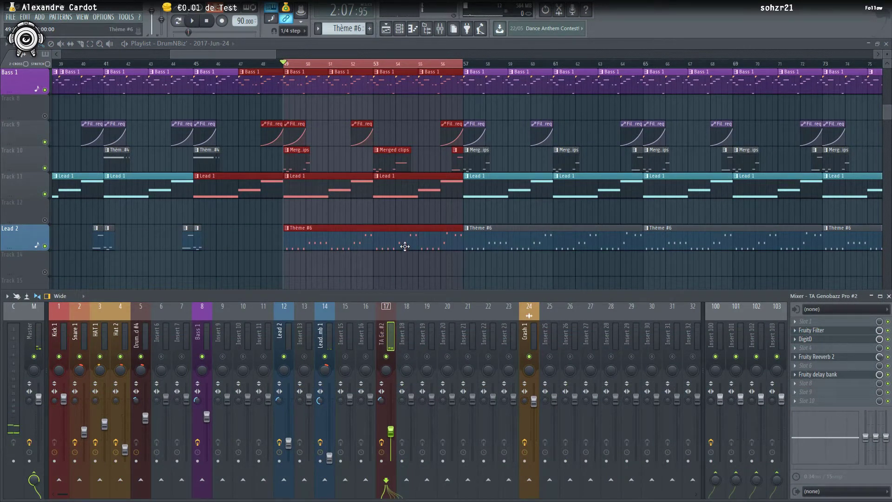
Play the selected section from bar 49 and hide the mixer.
key(space)
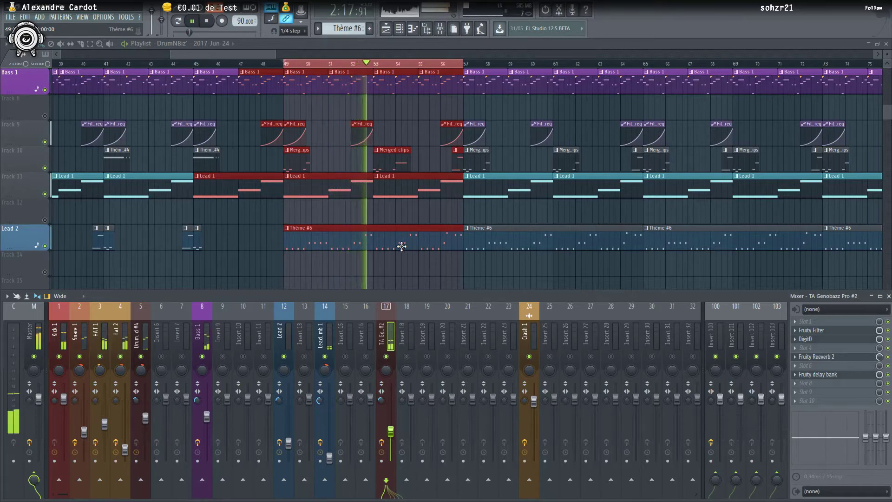
key(space)
scroll(319, 196, down, 2)
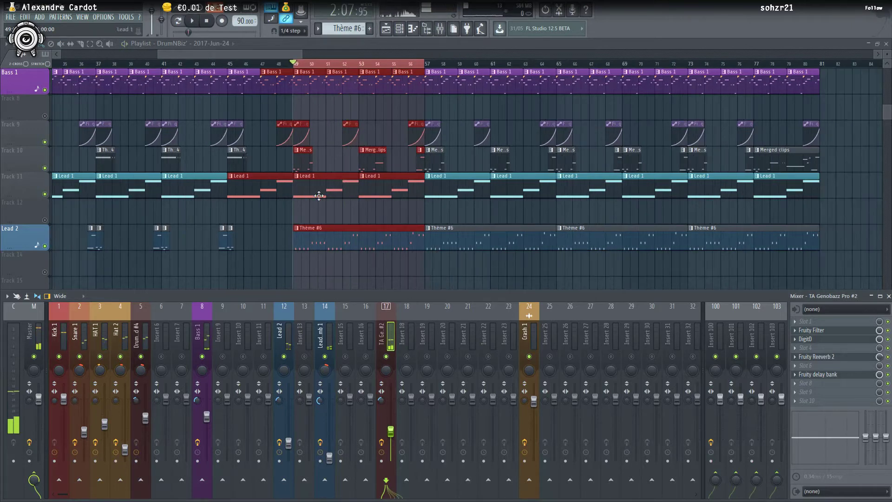
key(F9)
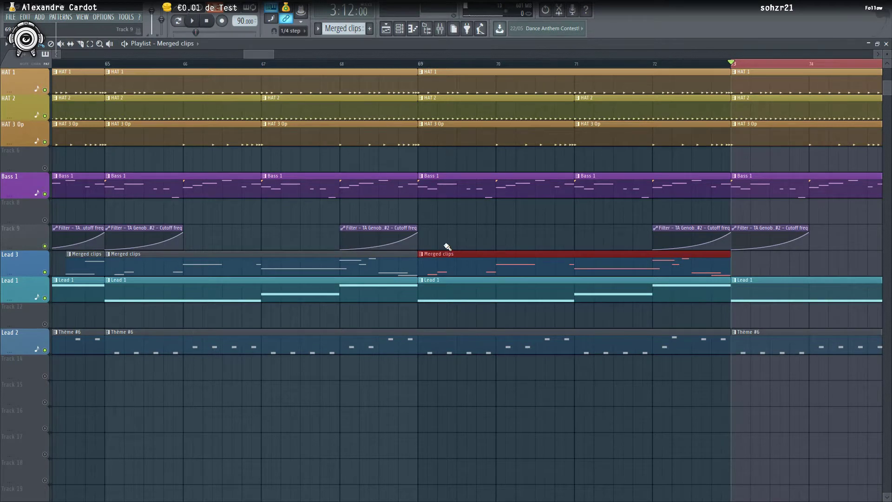
Play the arrangement from bar 65 to hear the merged lead clips.
scroll(447, 246, down, 2)
key(space)
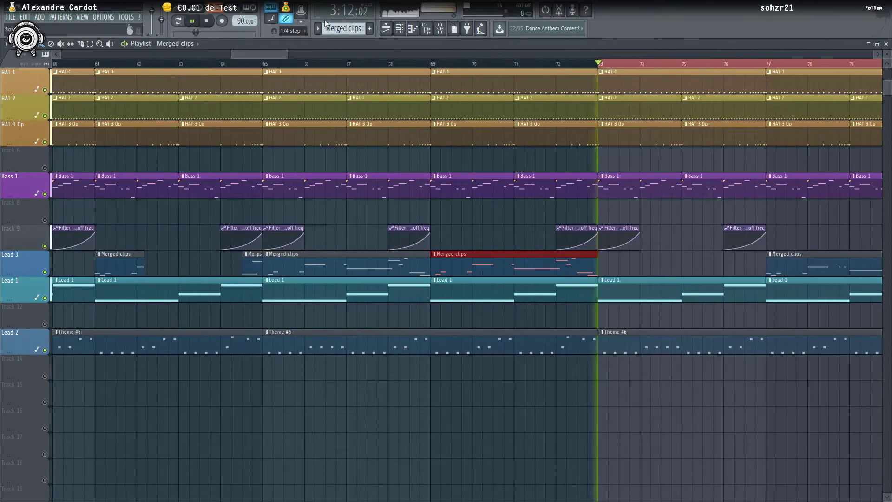
click(264, 65)
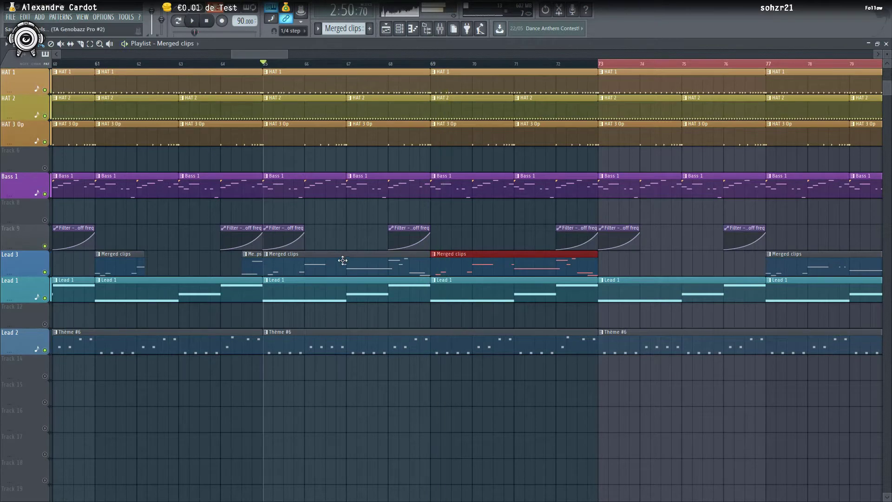
Replay from bar 65 and review the Lead 3 clips with the filter cutoff automation beneath them, then stop.
double_click(402, 271)
key(space)
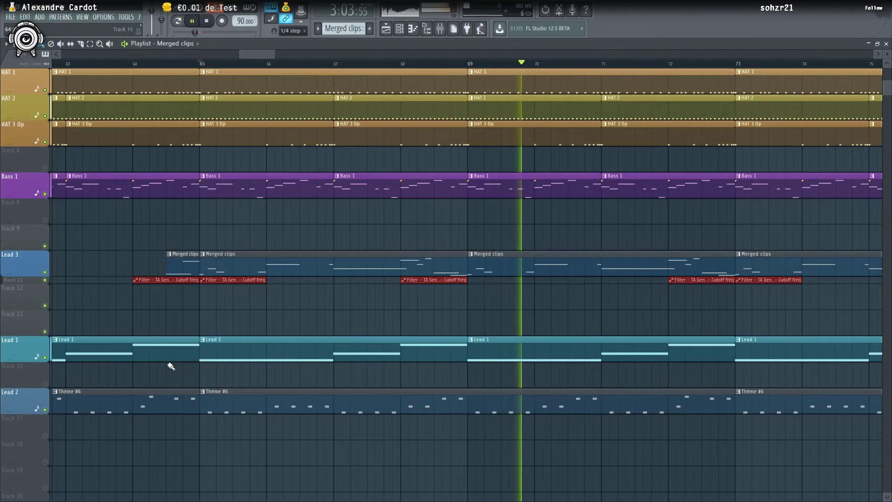
scroll(340, 279, down, 2)
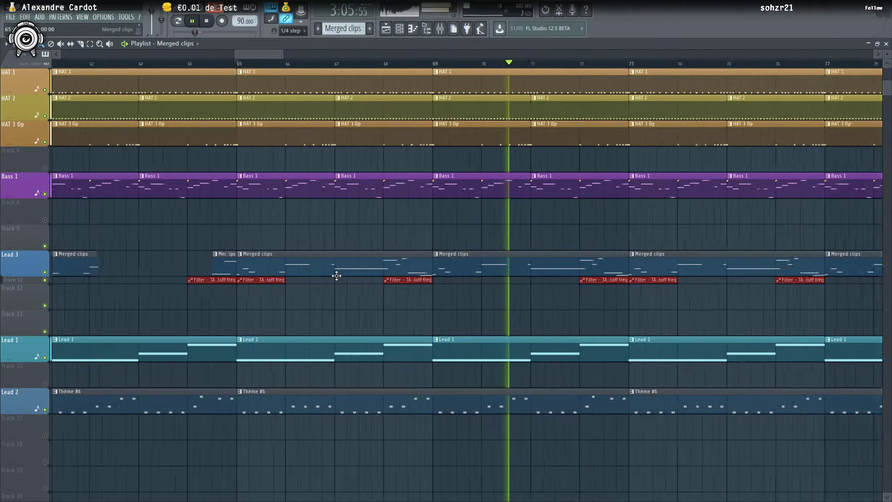
scroll(169, 109, up, 4)
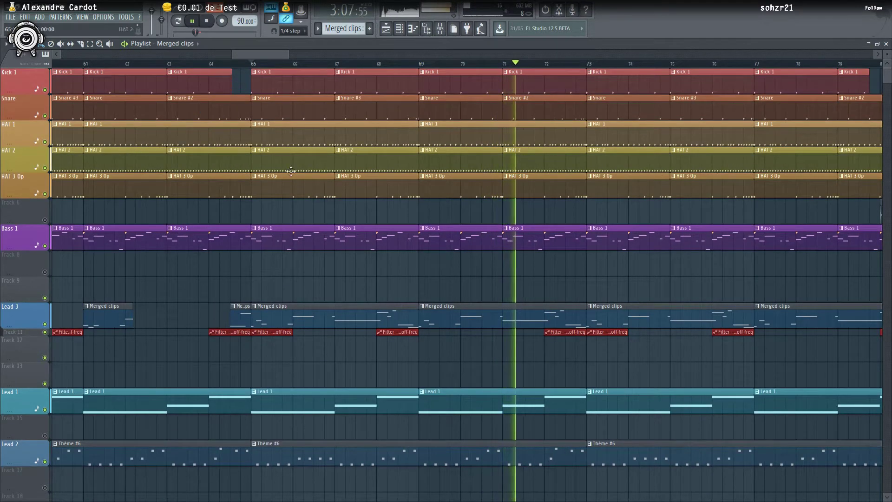
scroll(330, 198, down, 3)
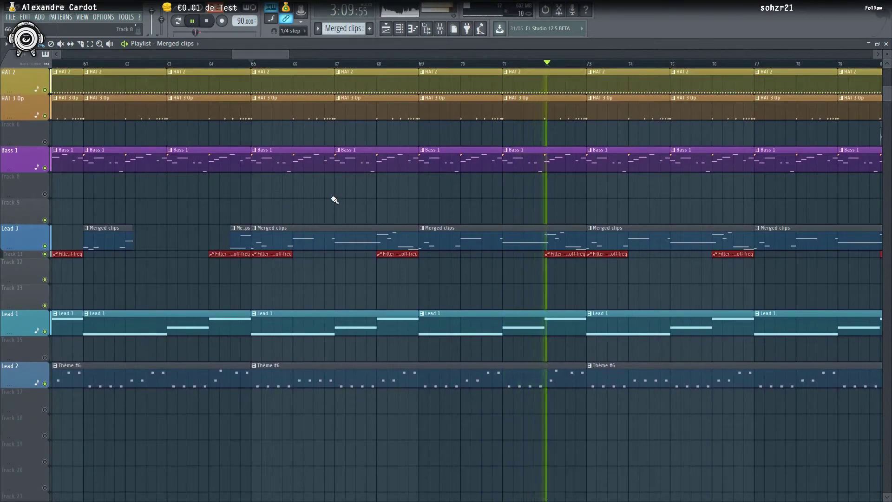
key(space)
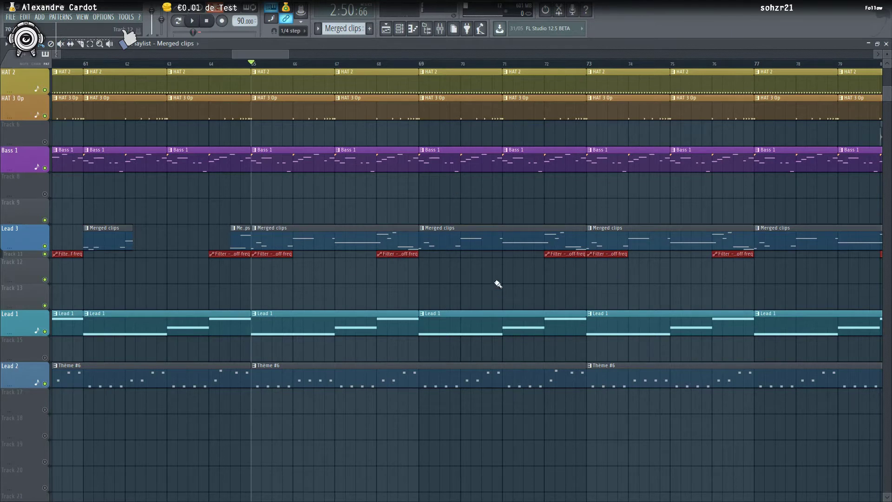
Select the time range from bar 65 to bar 69 in the playlist.
scroll(498, 284, down, 2)
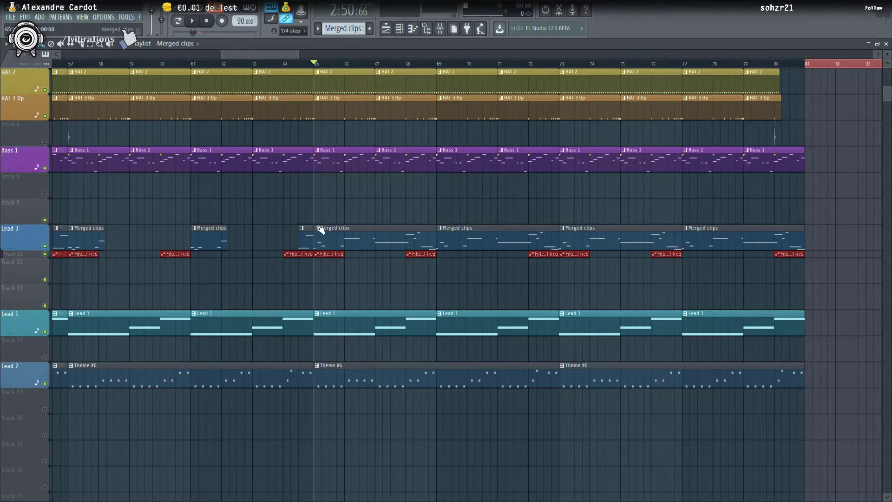
scroll(368, 89, up, 2)
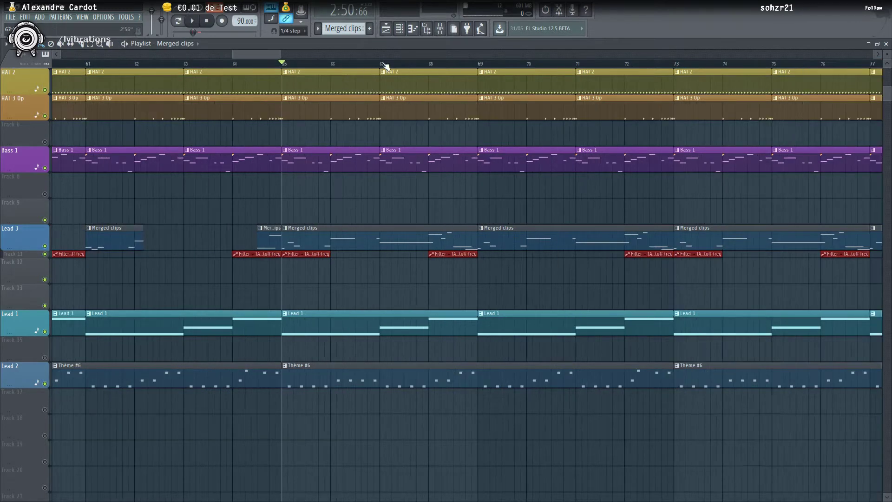
drag(283, 63, 339, 70)
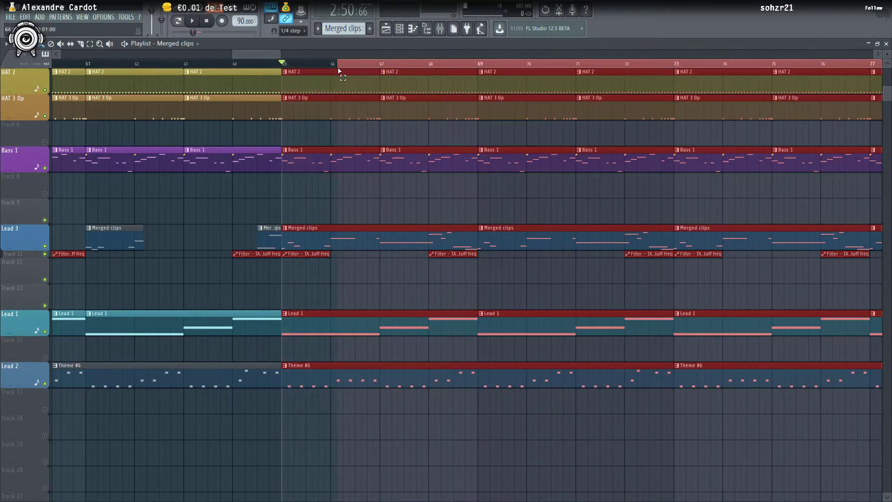
click(298, 64)
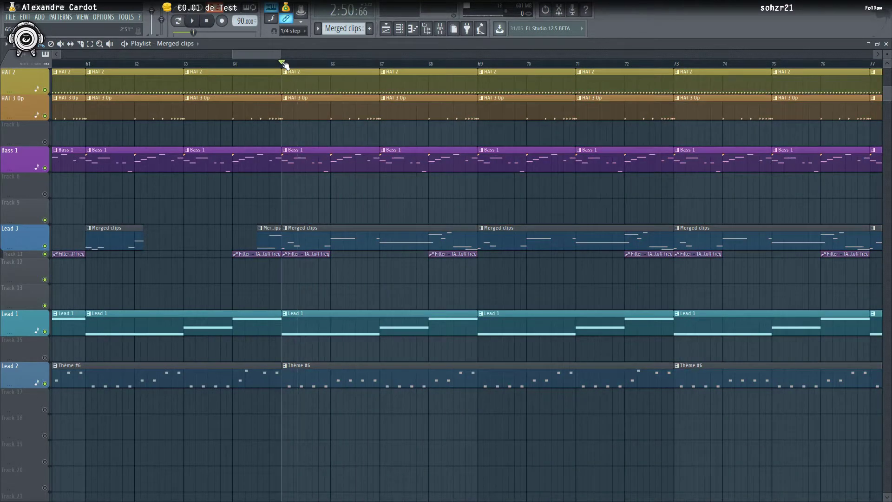
drag(283, 65, 479, 82)
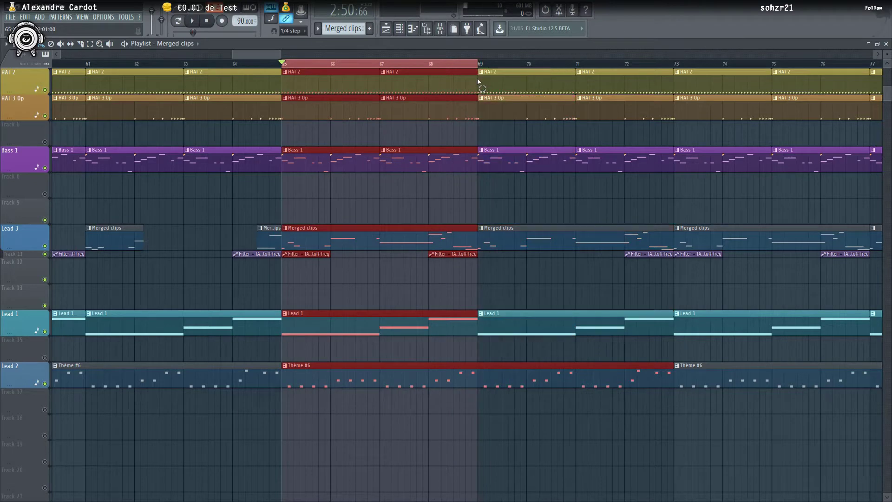
scroll(487, 64, up, 2)
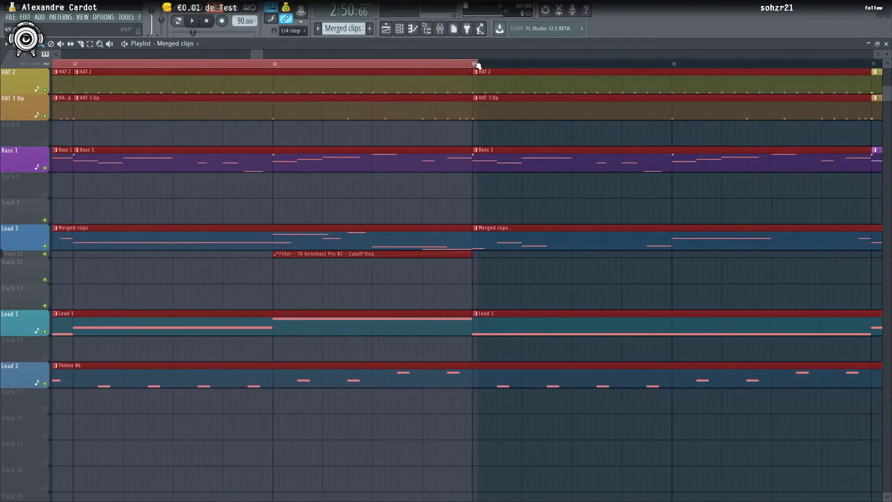
scroll(475, 65, down, 3)
Play the selected bars, show the mixer and select the Lead 2 track, then stop playback.
key(space)
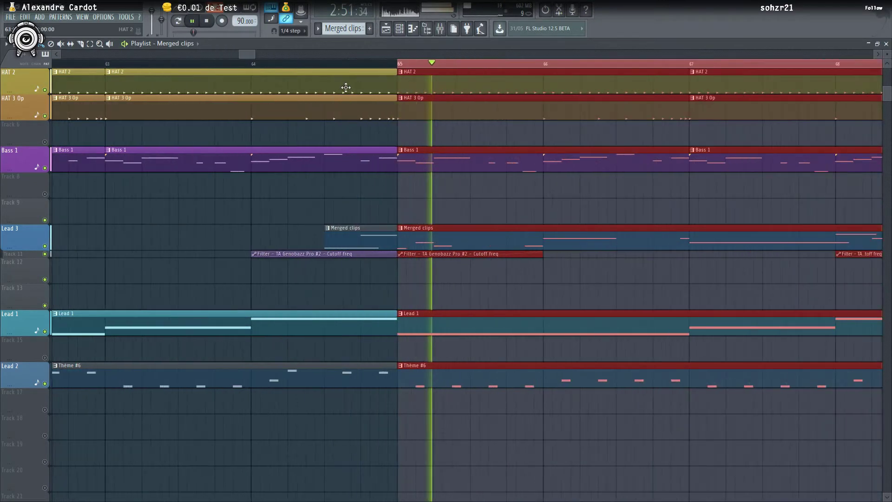
key(F9)
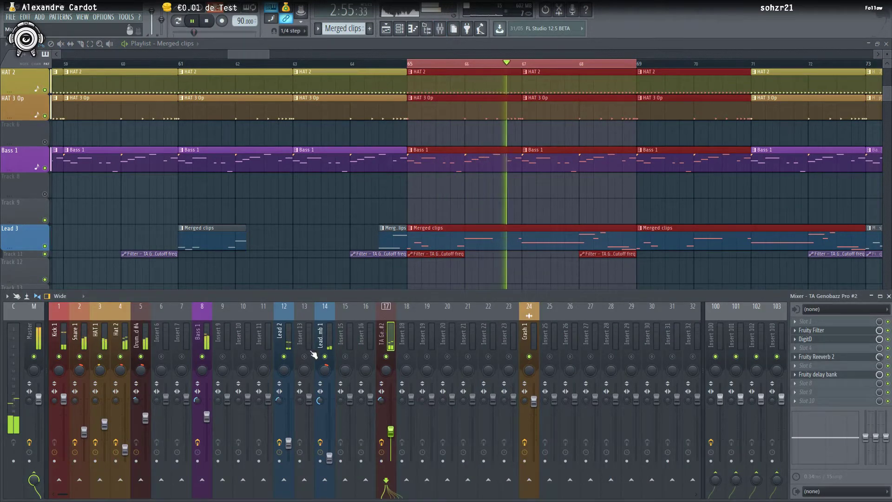
click(279, 403)
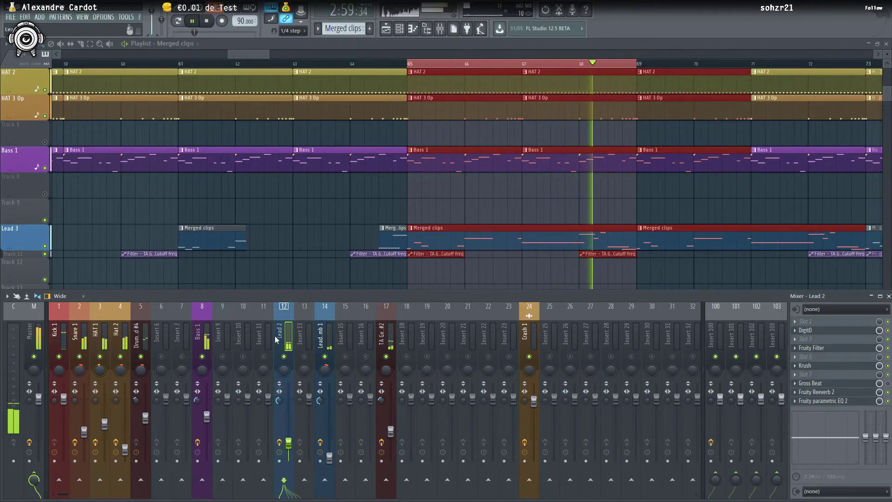
key(space)
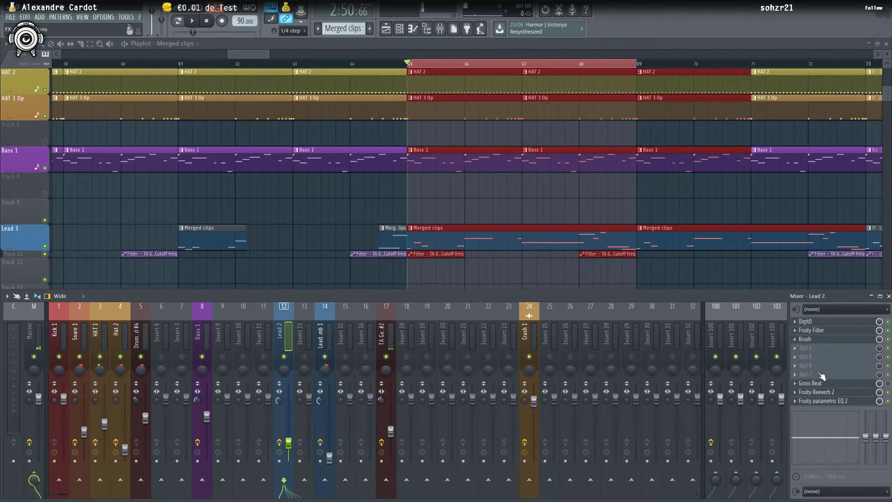
Open Gross Beat on Lead 2, audition the 1/4 Bt Gate volume preset and switch to Saw Gate 2.
key(space)
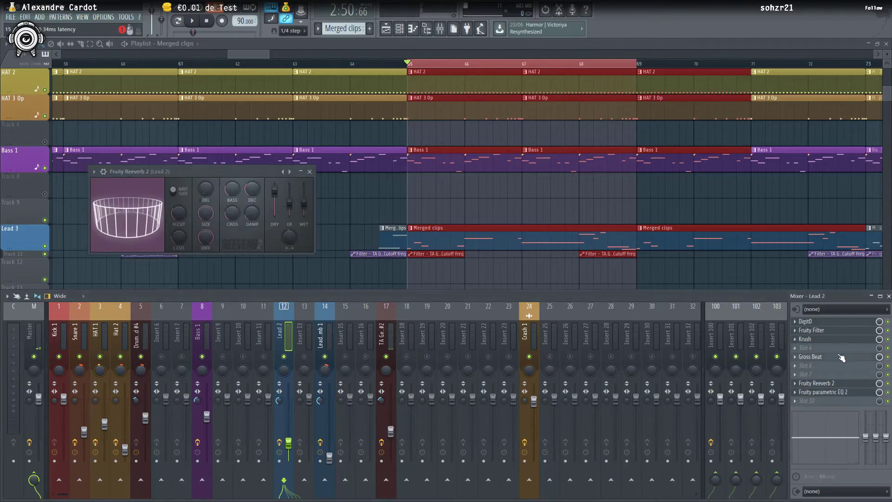
click(841, 358)
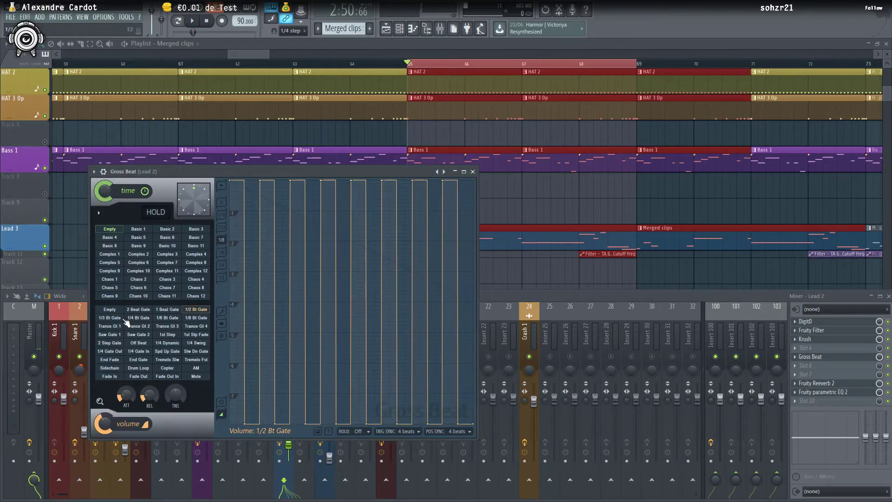
click(139, 318)
key(space)
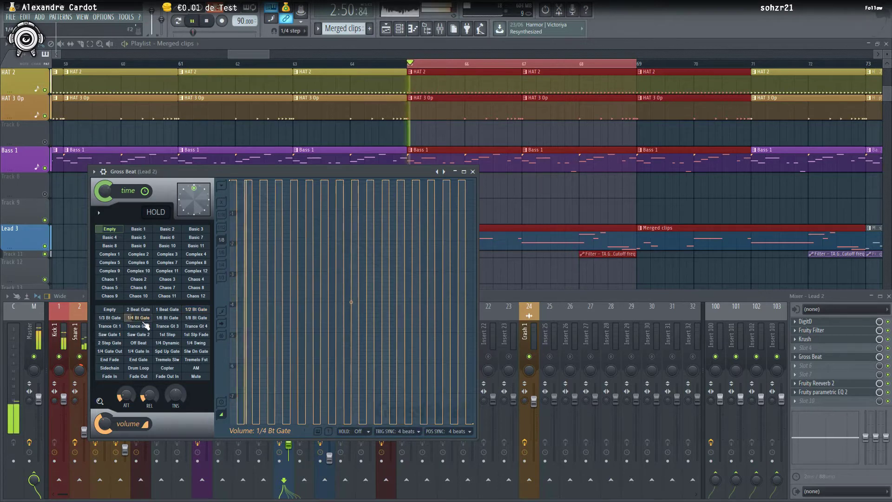
click(139, 334)
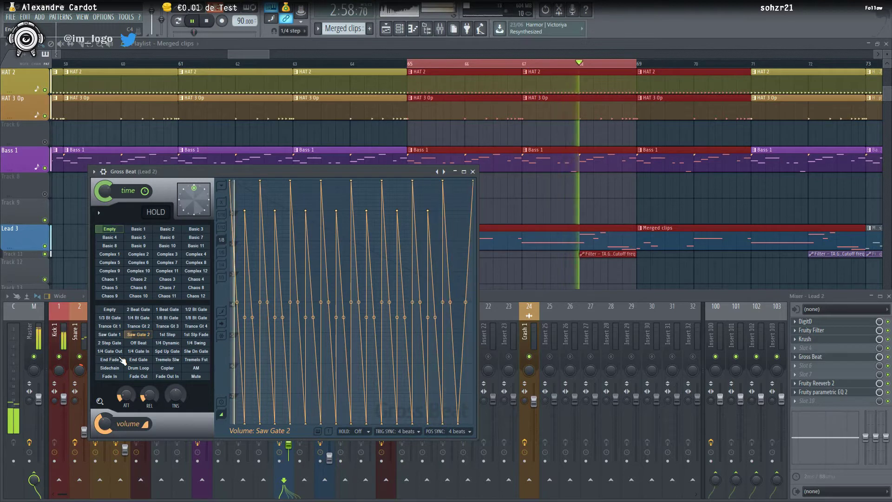
key(space)
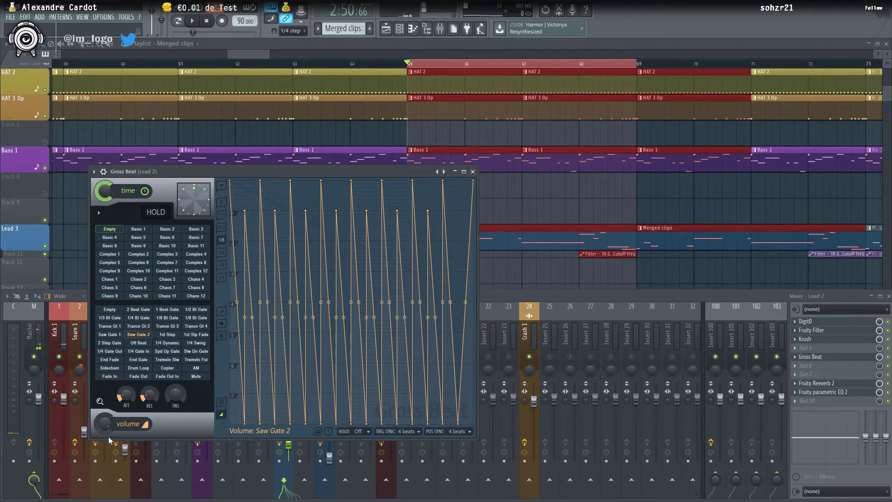
Play the selection to compare Lead 2 with different amounts of Gross Beat volume gating, then stop.
key(space)
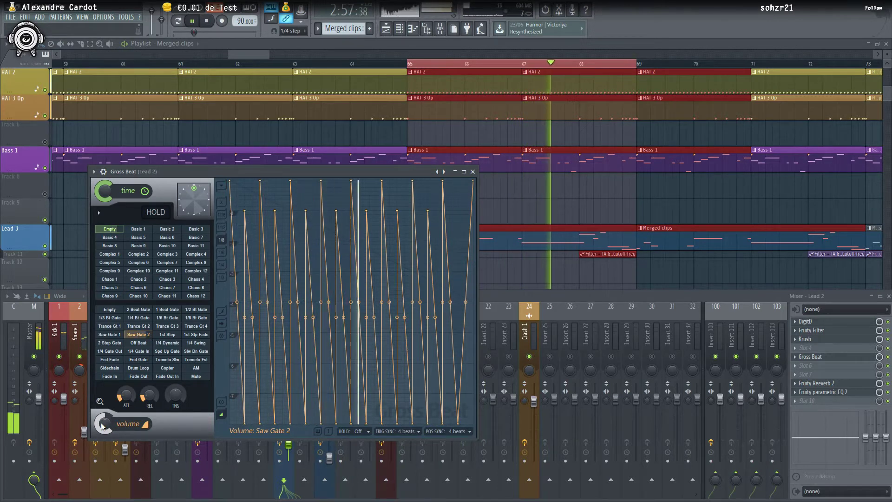
key(space)
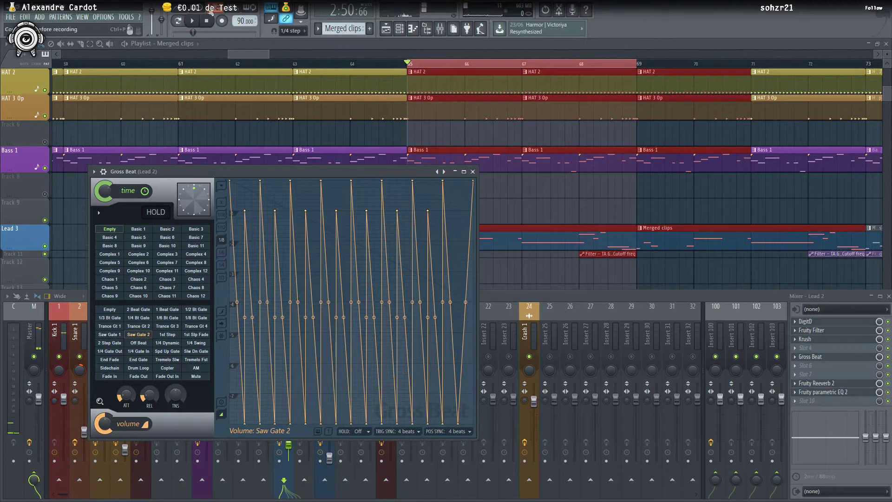
key(space)
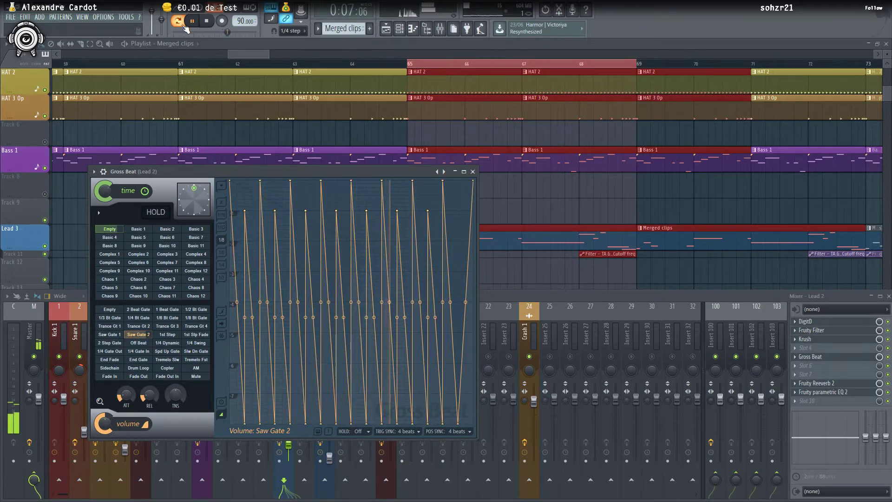
key(space)
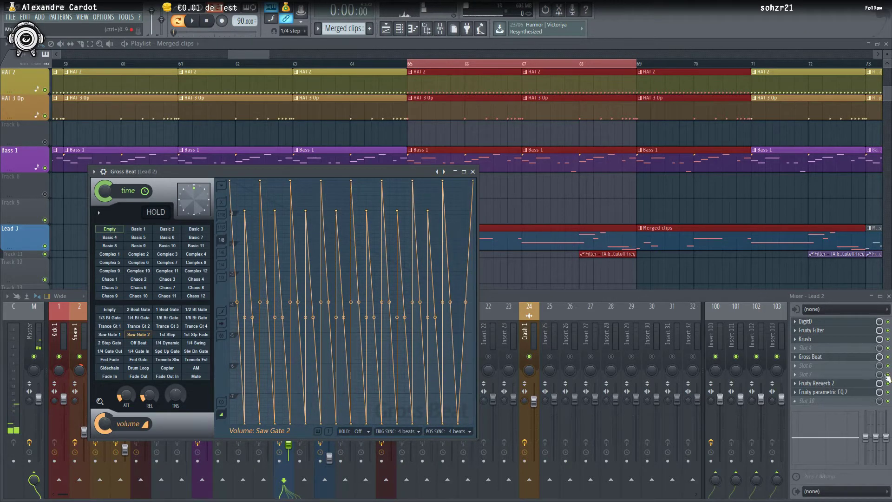
Bypass Gross Beat in Lead 2's effect chain and initialize the song with that state.
click(888, 357)
right_click(888, 358)
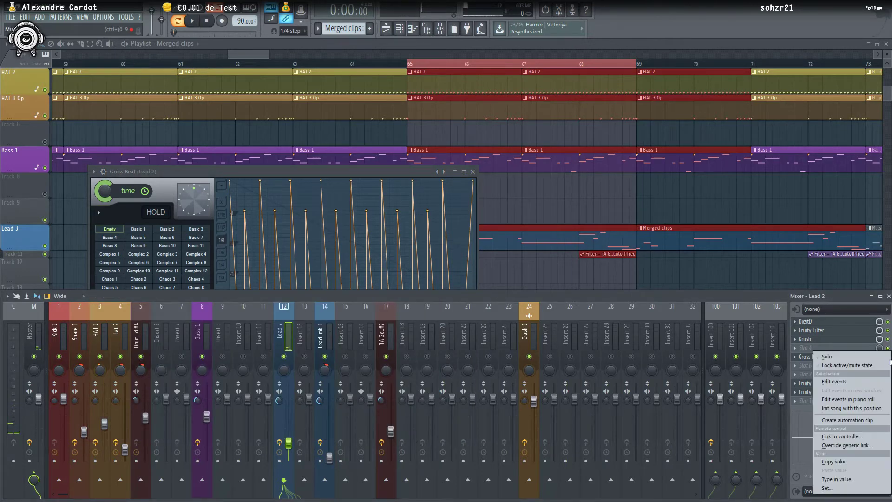
click(864, 409)
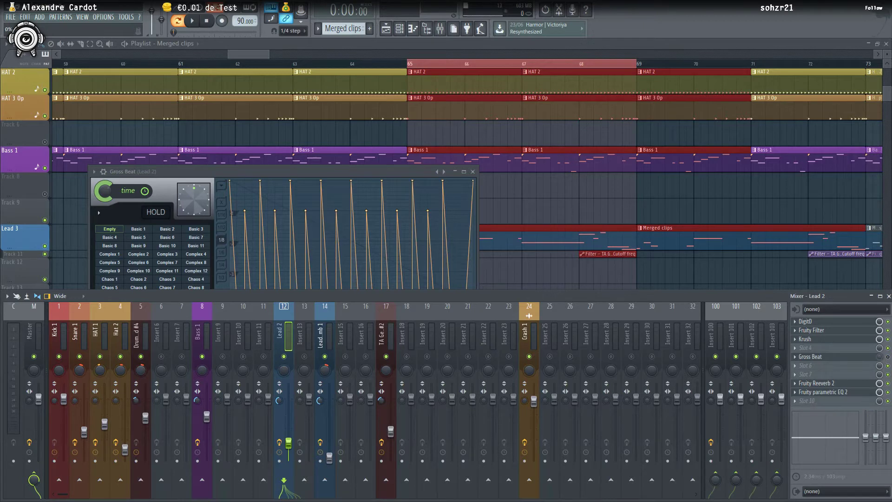
Create an automation clip for the mix level of Gross Beat on Lead 2.
right_click(880, 357)
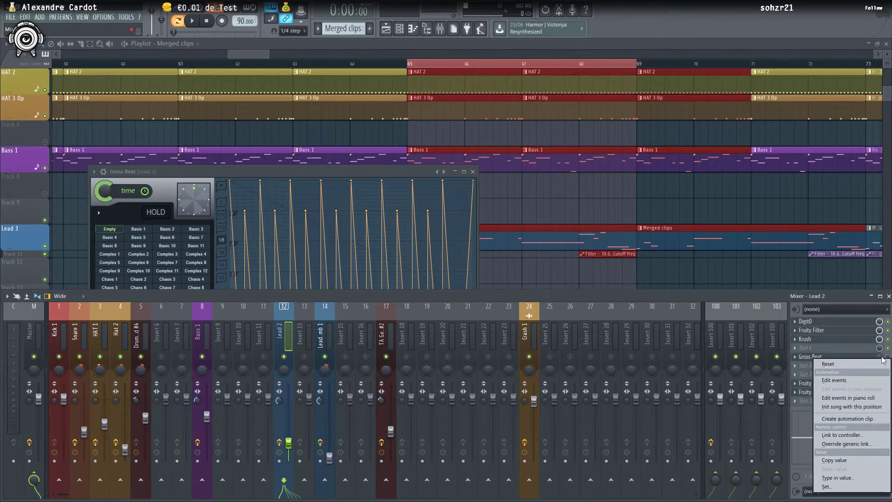
right_click(870, 354)
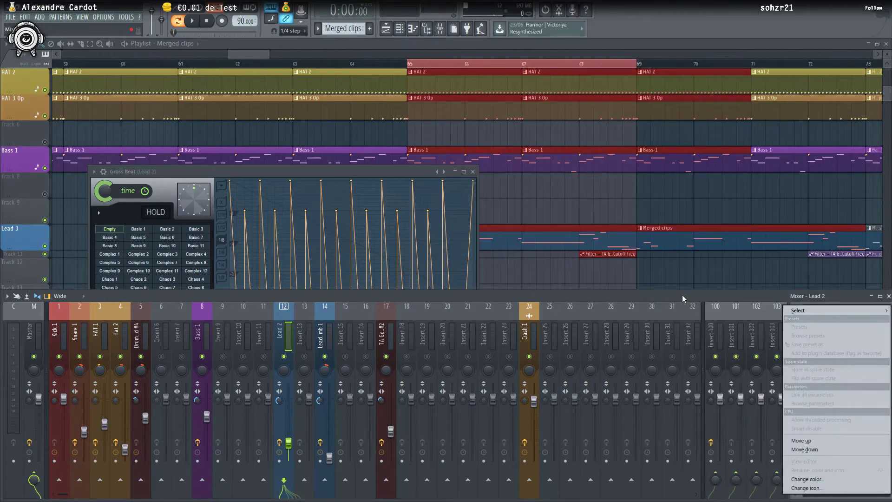
click(683, 298)
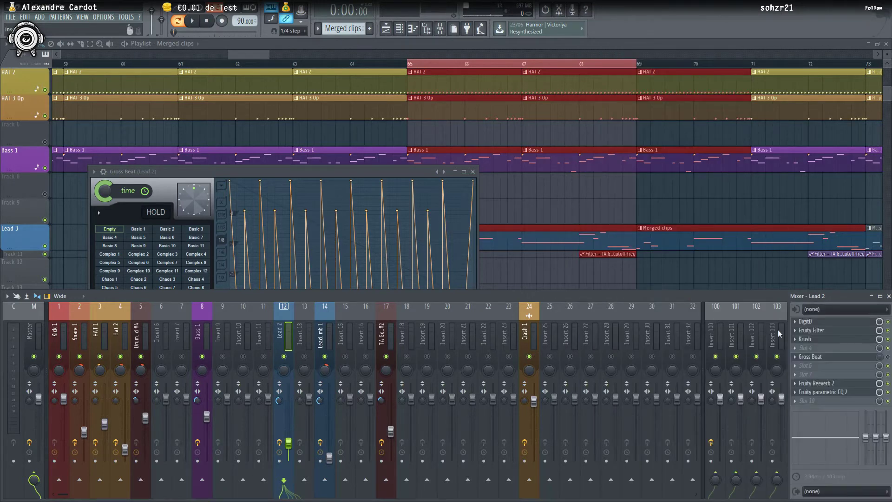
right_click(889, 358)
click(873, 374)
right_click(882, 359)
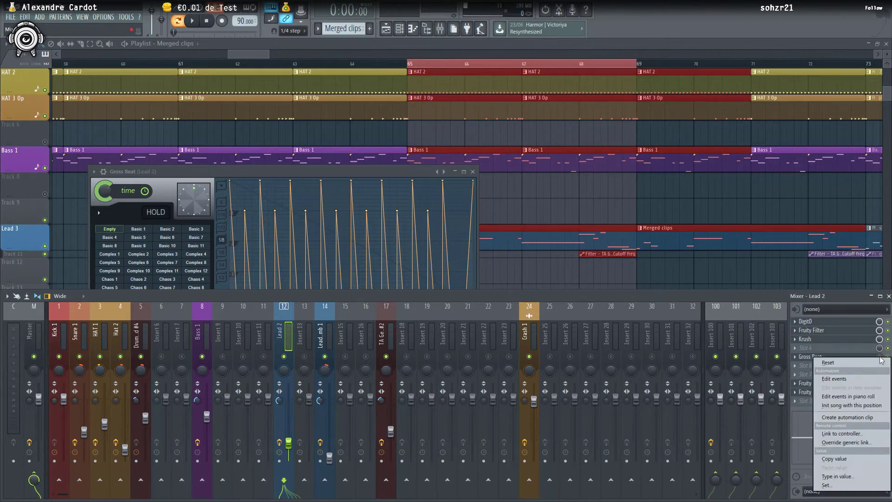
click(854, 416)
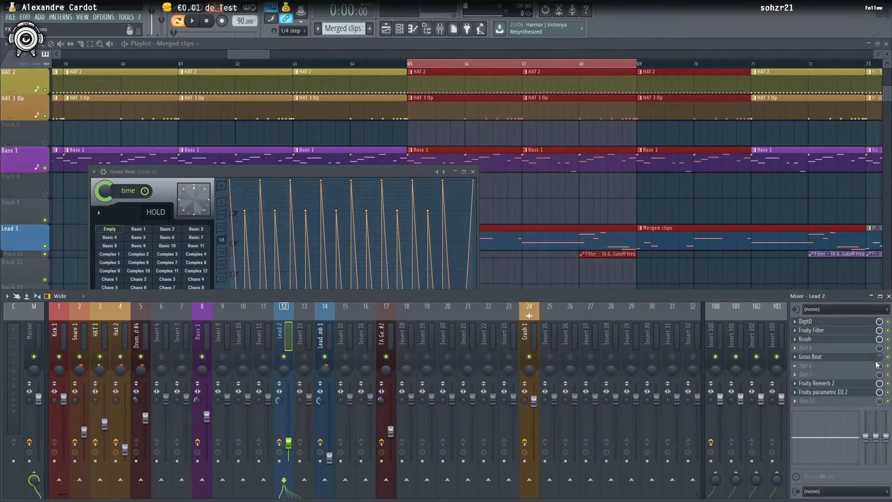
right_click(881, 358)
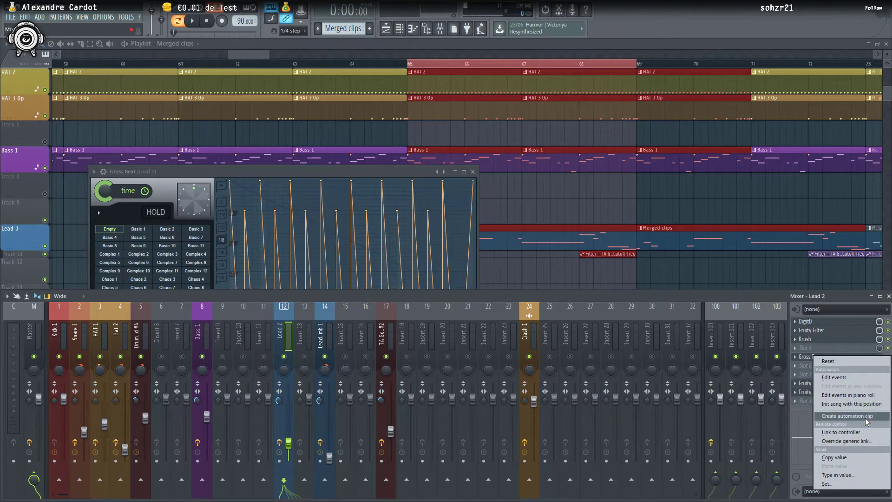
click(868, 416)
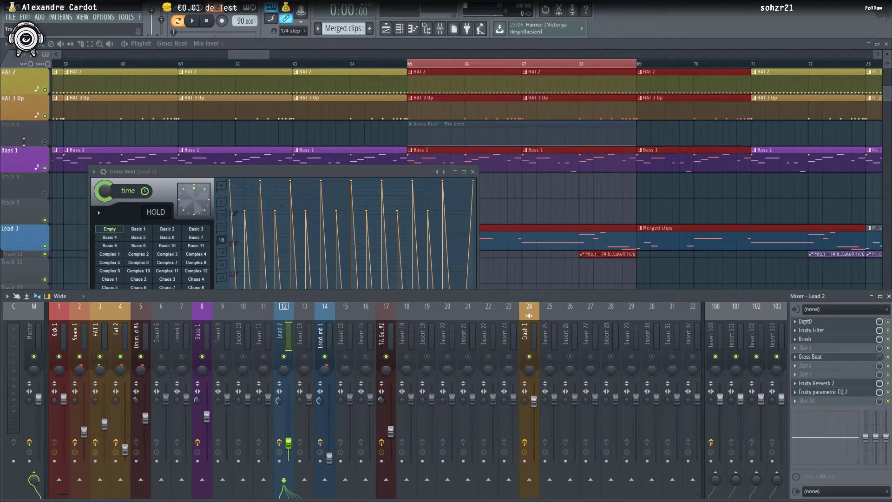
Unmute Track 6, hide the mixer and plugin windows, and try a midpoint peak in the Gross Beat mix level clip.
click(45, 142)
key(F12)
drag(512, 144, 512, 134)
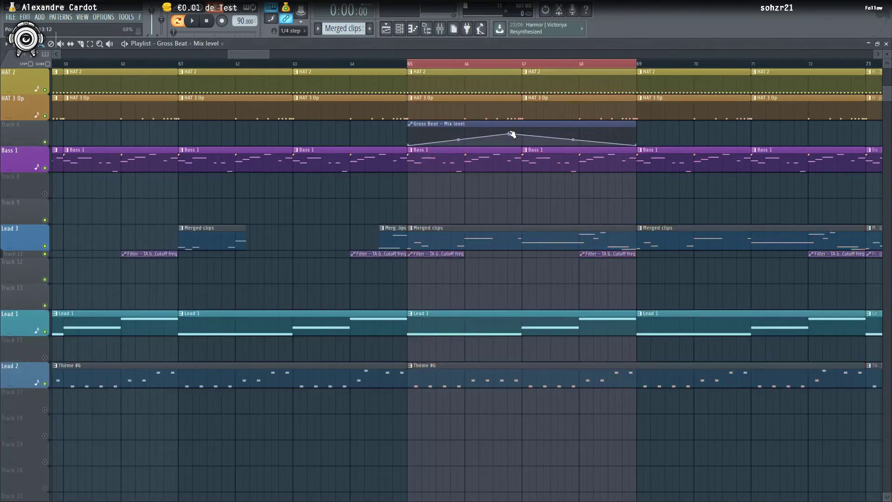
Move the Gross Beat mix level clip down to Track 12 and play the selection to hear the automation.
click(522, 125)
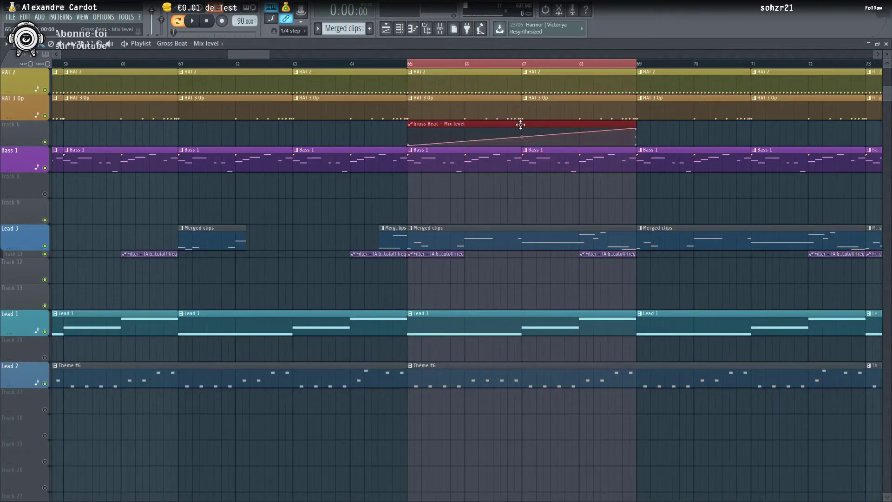
key(shift+Down)
key(shift+Down)
key(shift+Down)
key(shift+Down)
key(shift+Down)
key(shift+Down)
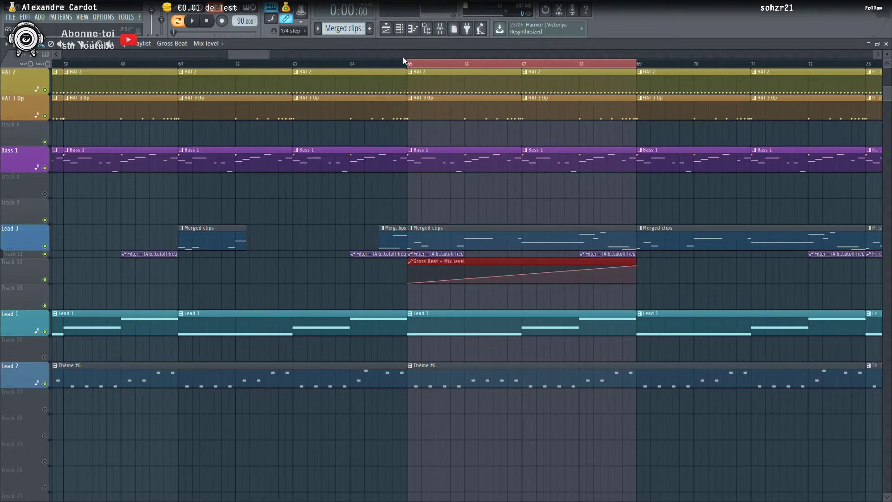
key(space)
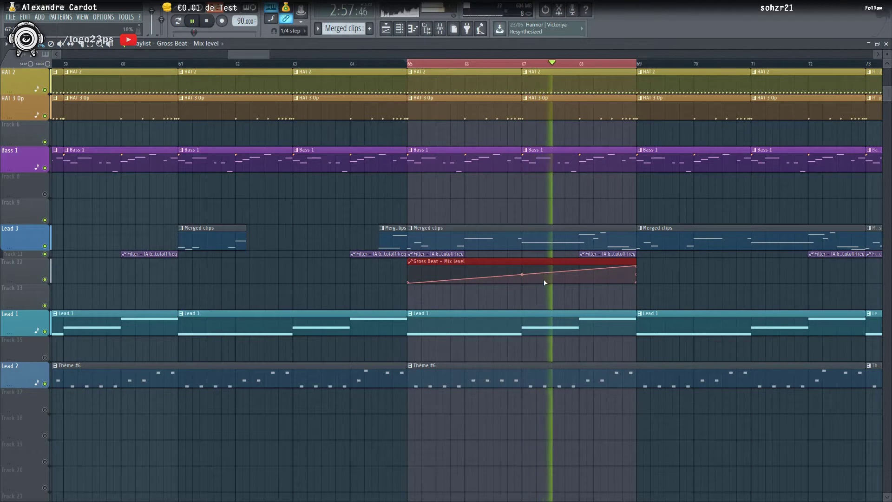
key(space)
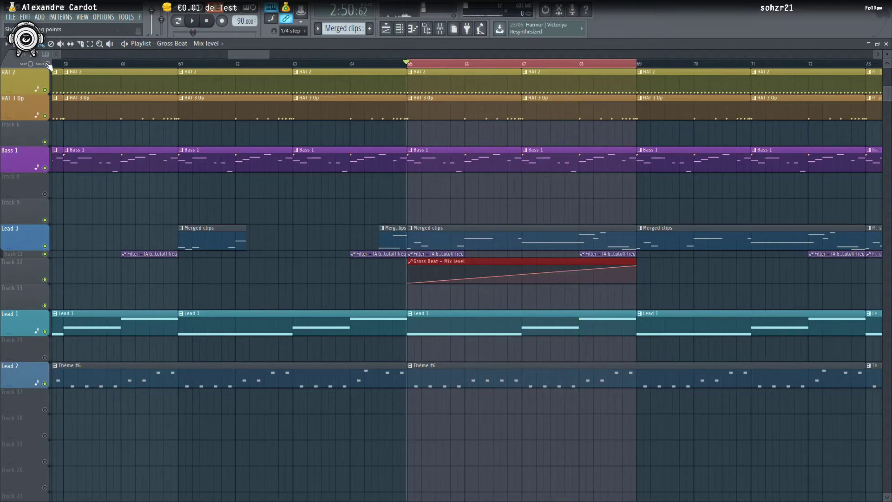
Shorten the Gross Beat mix level clip to one bar and move it to about bar 67 on Track 12.
drag(638, 268, 523, 244)
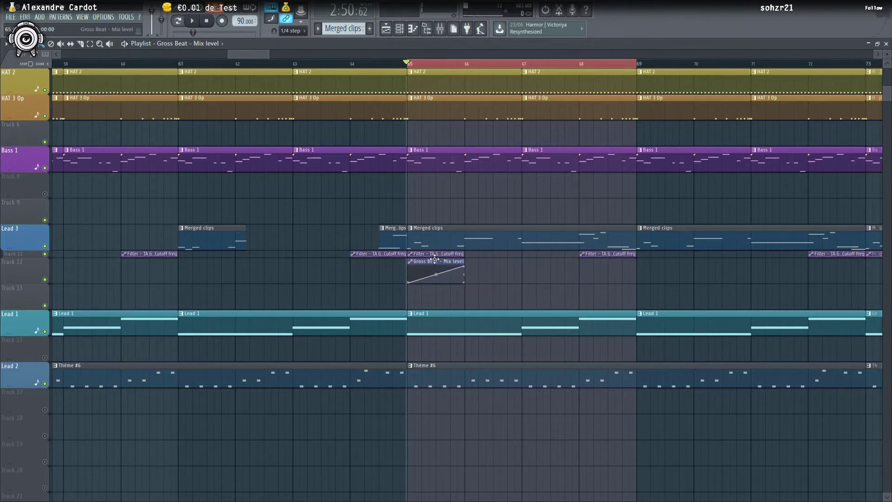
drag(434, 259, 552, 271)
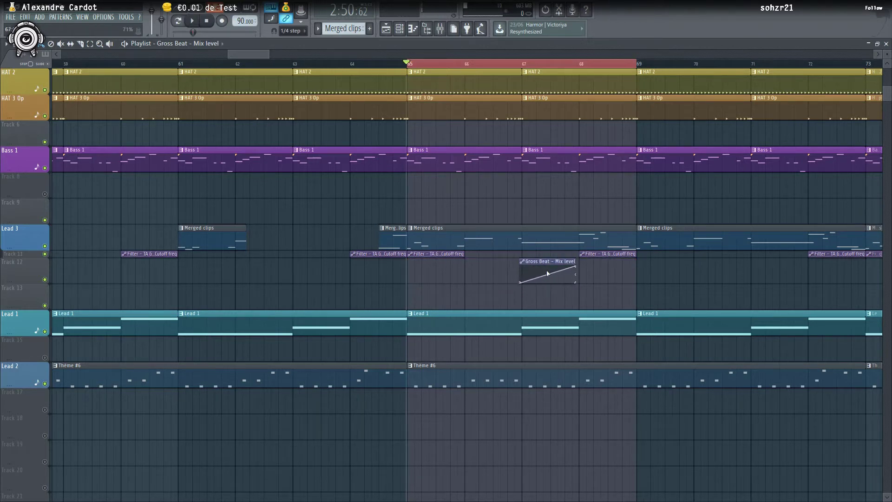
Play from bar 67 and align the Gross Beat mix level clip exactly with the start of bar 67 on Track 12.
scroll(538, 255, up, 3)
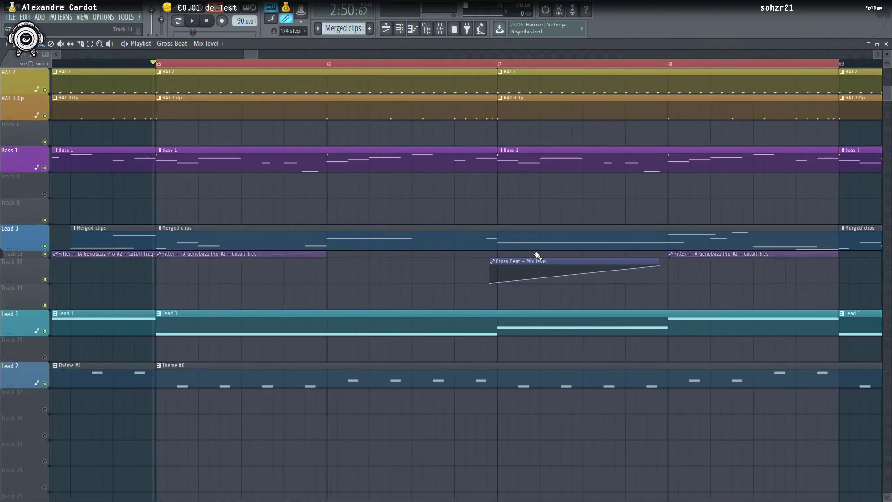
scroll(538, 254, down, 2)
click(520, 58)
key(space)
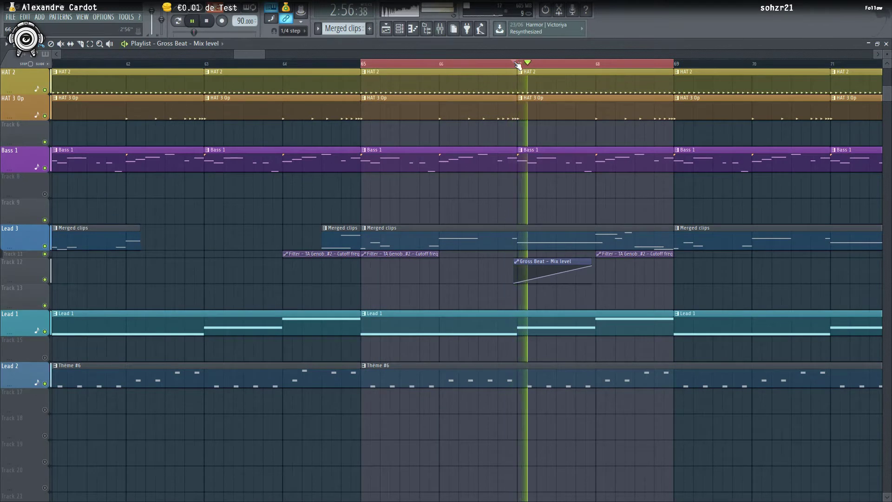
drag(563, 258, 561, 265)
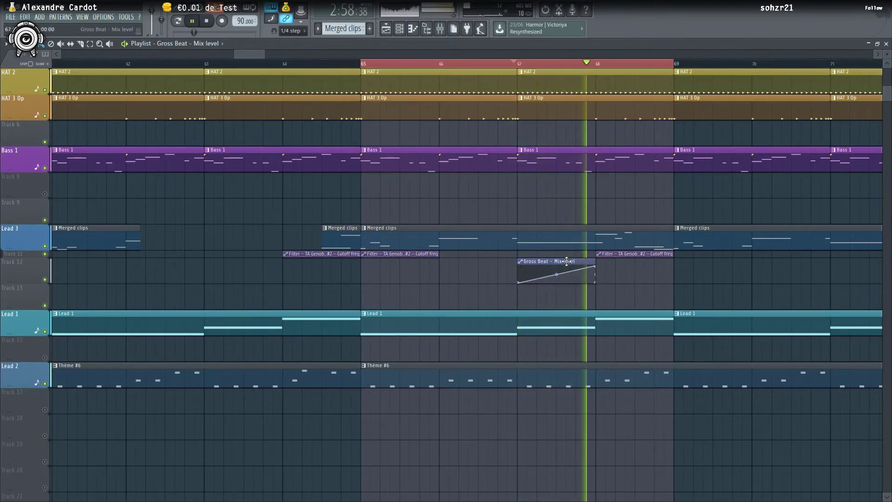
Bend the Gross Beat mix level curve so it rises steeply before flattening, and audition the automation from bar 67.
key(space)
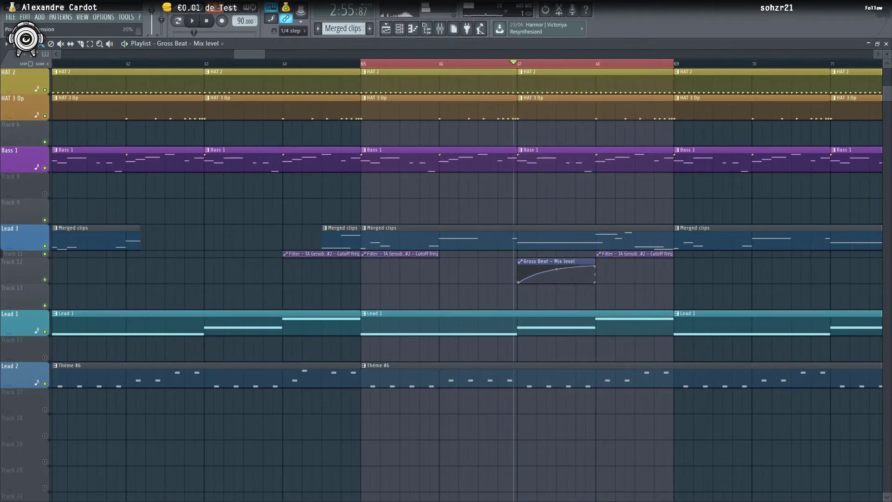
key(space)
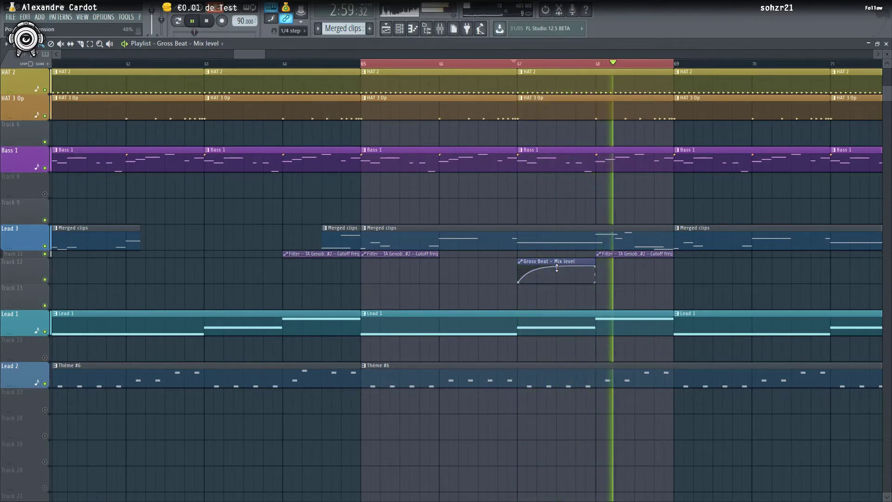
key(space)
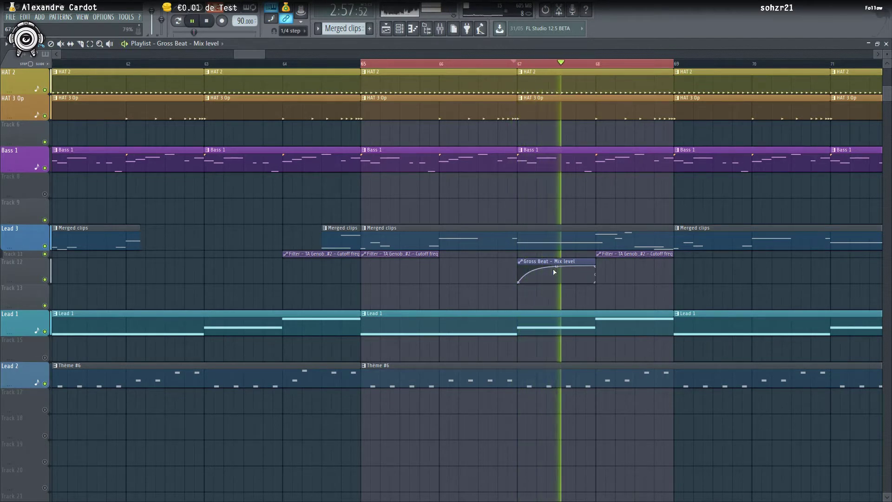
key(space)
key(space)
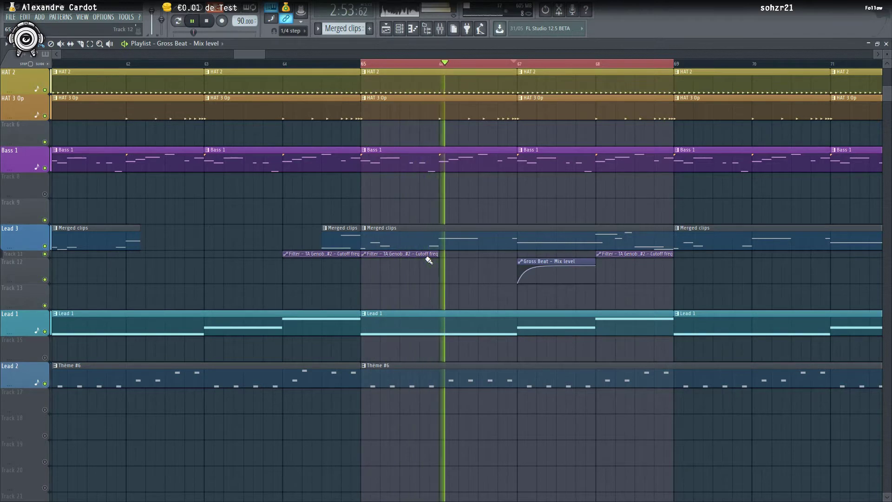
key(space)
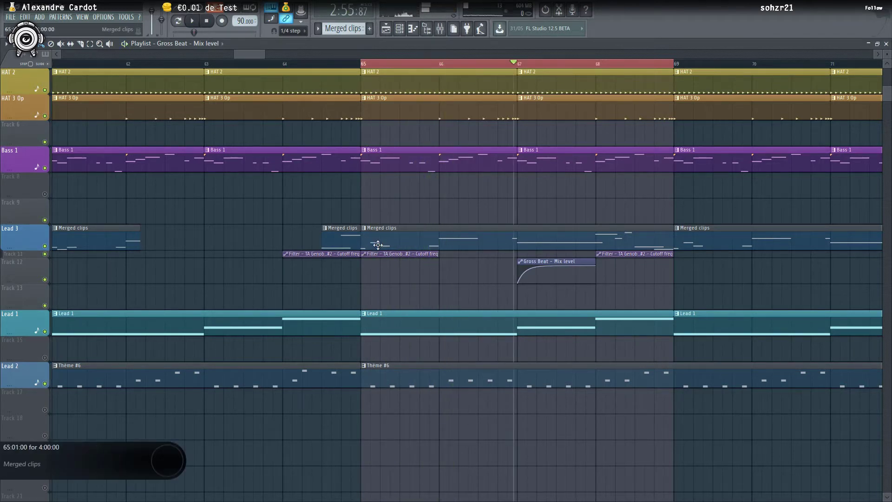
Place copies of the one-bar Gross Beat mix level clip at bars 71, 75 and 79 on Track 12.
scroll(423, 266, down, 2)
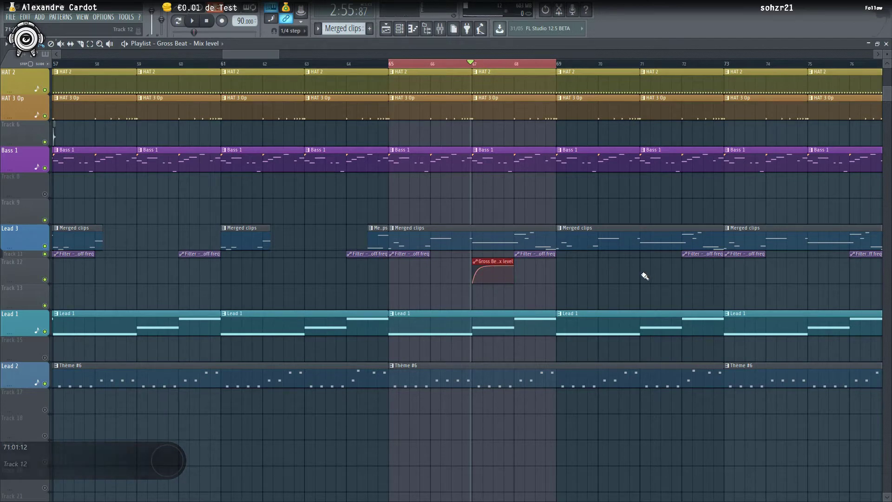
scroll(656, 260, up, 3)
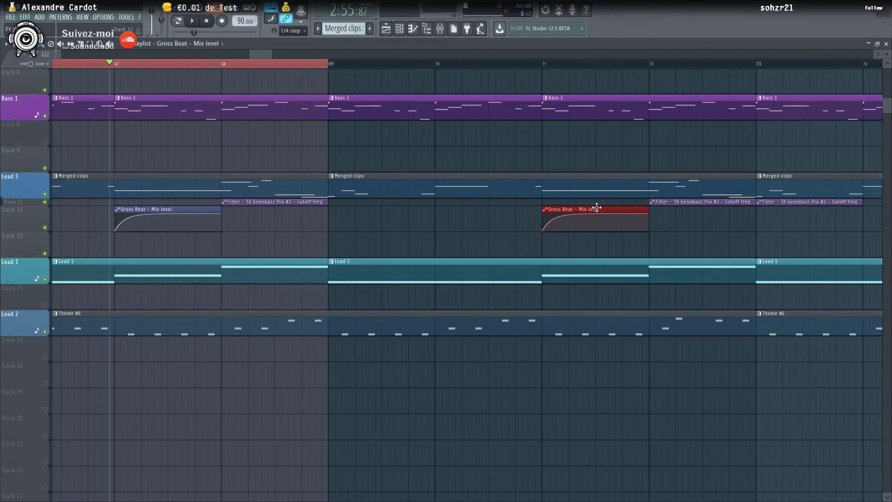
scroll(649, 228, down, 3)
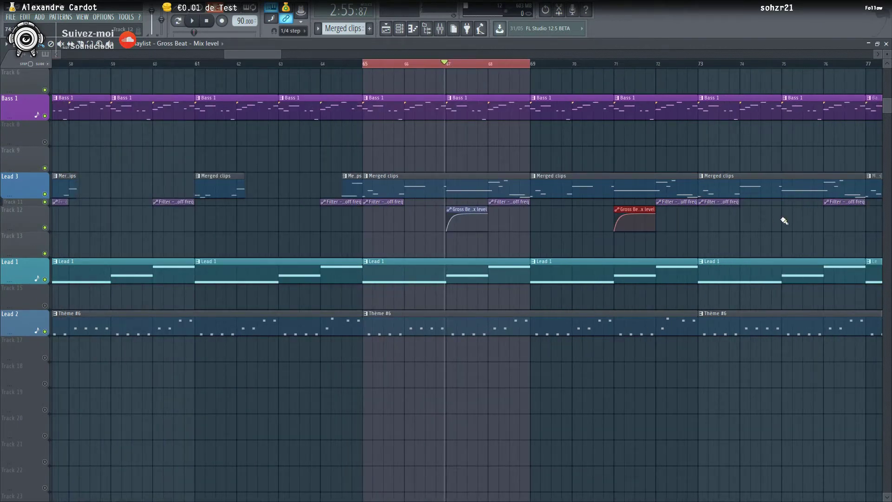
drag(273, 53, 312, 54)
scroll(139, 213, up, 3)
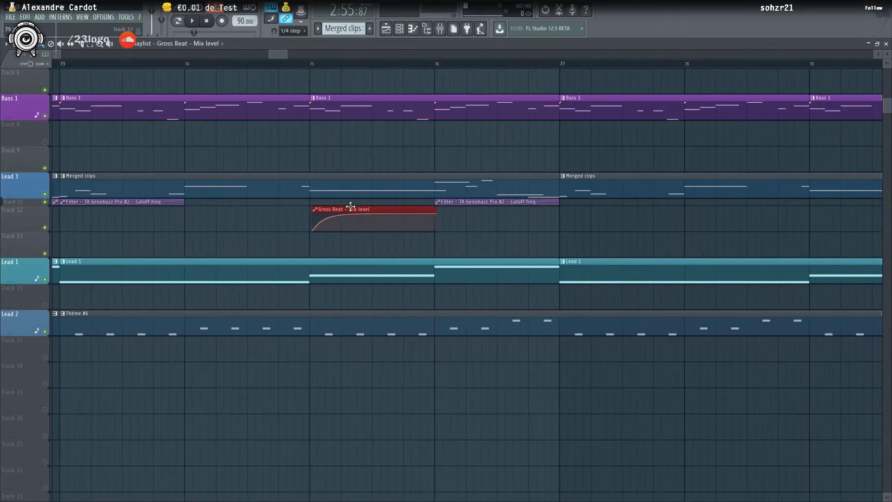
scroll(349, 206, down, 3)
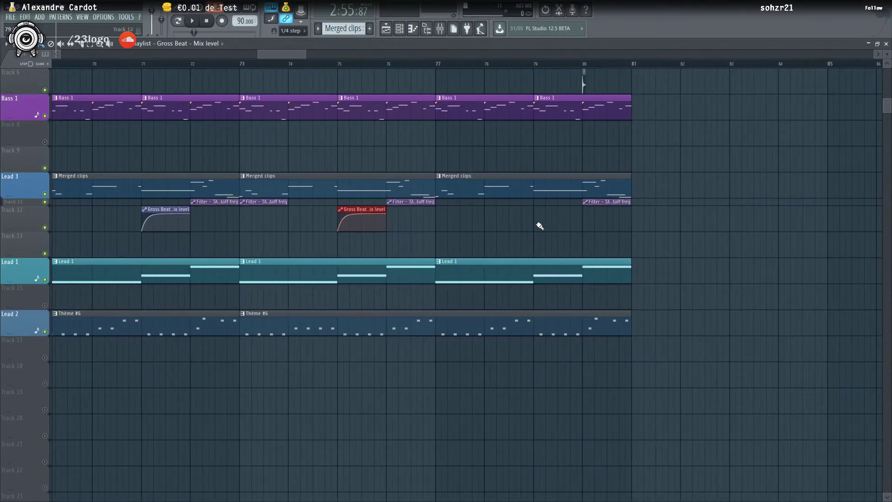
scroll(535, 226, up, 3)
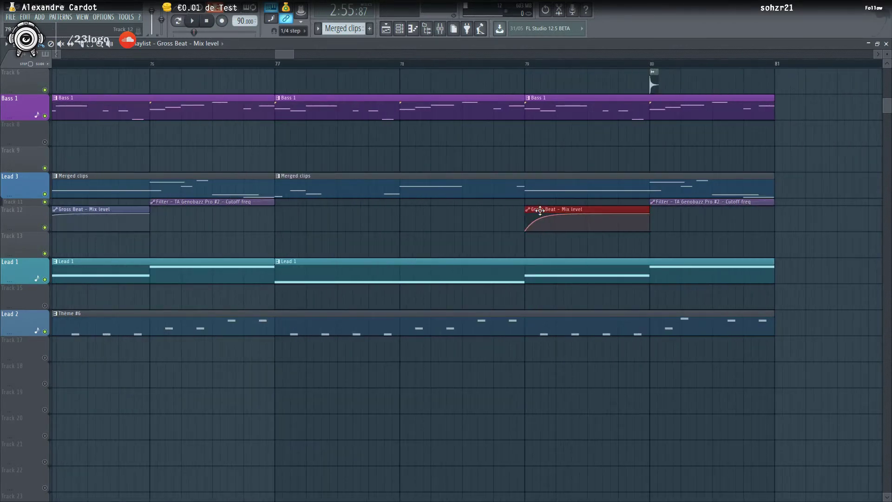
Play the section from bar 65, and open the Lead 3 clip starting there in the piano roll to audition it.
scroll(464, 158, down, 4)
drag(279, 54, 258, 54)
key(space)
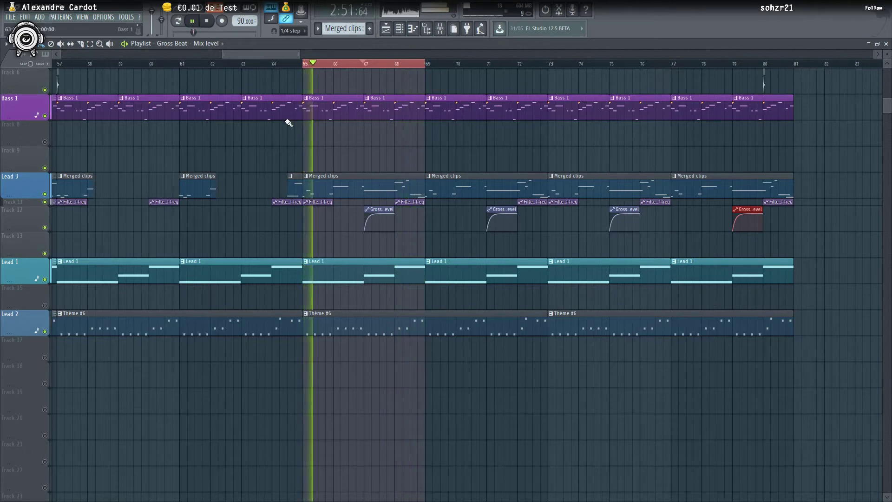
key(space)
double_click(319, 189)
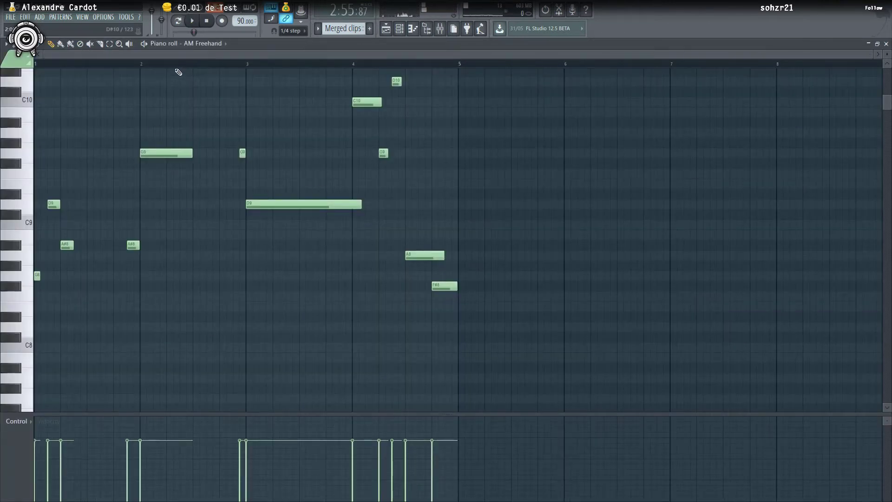
key(space)
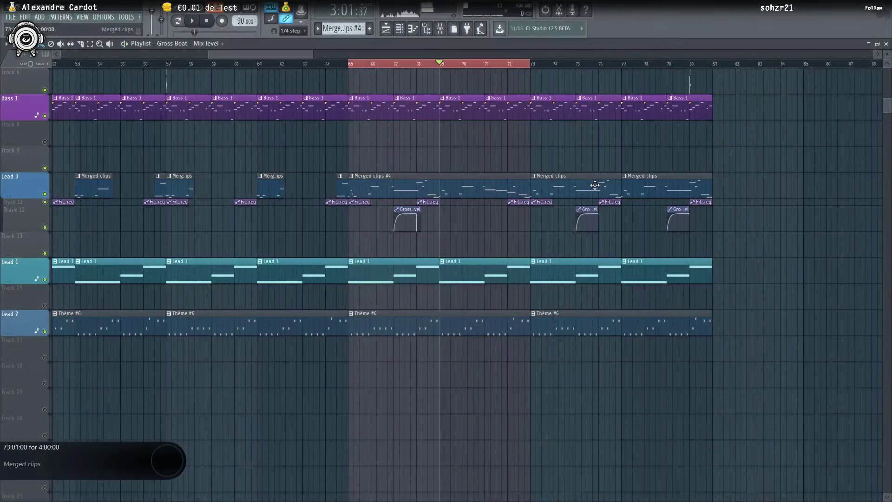
Replace the two Lead 3 clips at bars 73 and 77 with a duplicate of the eight-bar Merged clips #4.
right_click(576, 186)
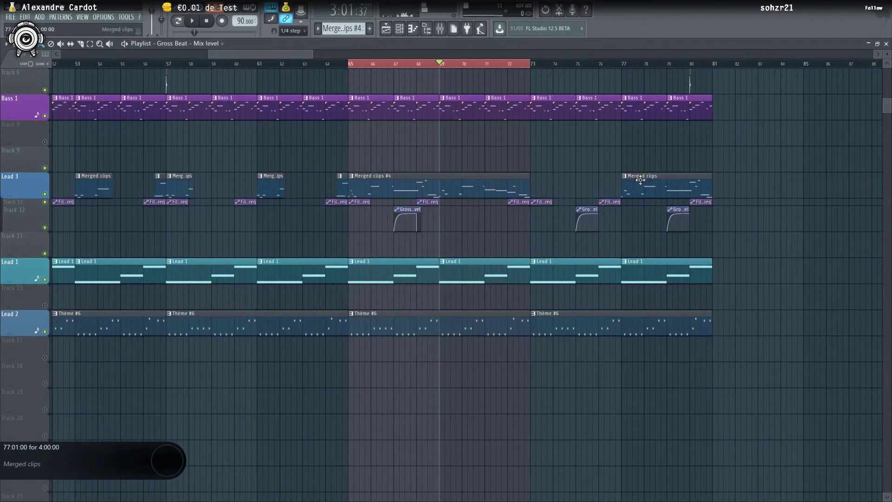
right_click(664, 186)
click(505, 185)
key(ctrl+b)
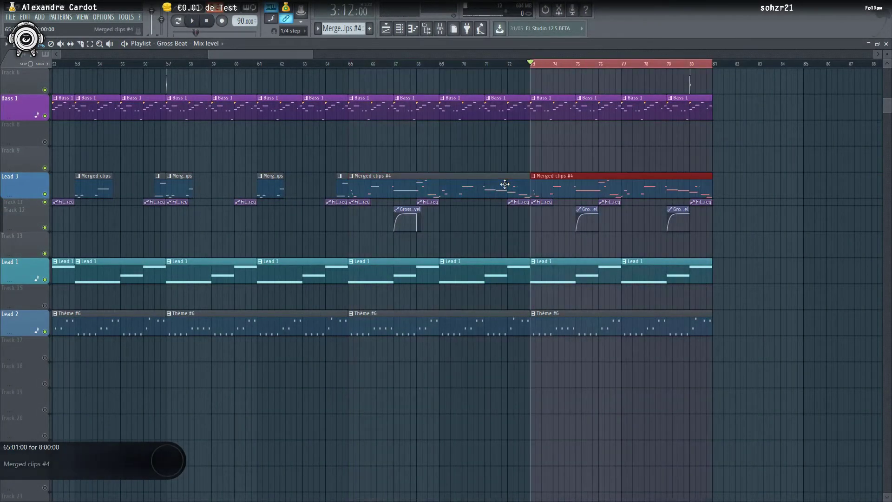
Play the arrangement from bar 65.
scroll(663, 148, down, 3)
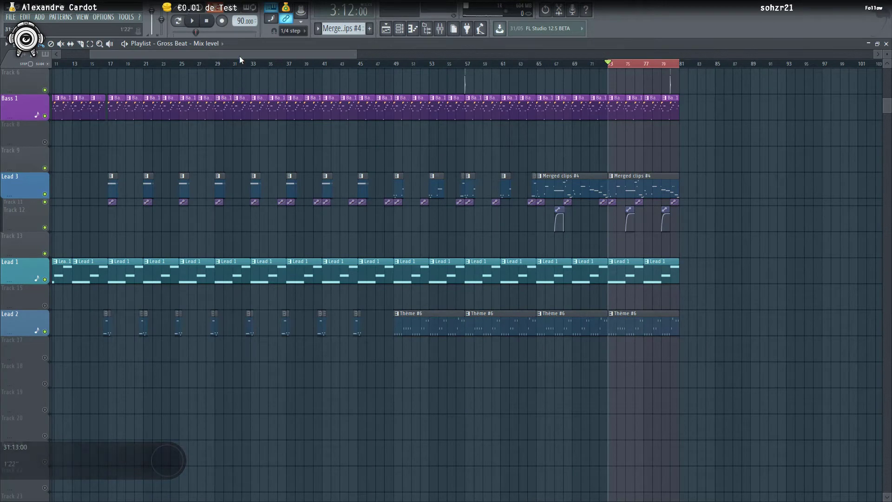
drag(239, 56, 277, 55)
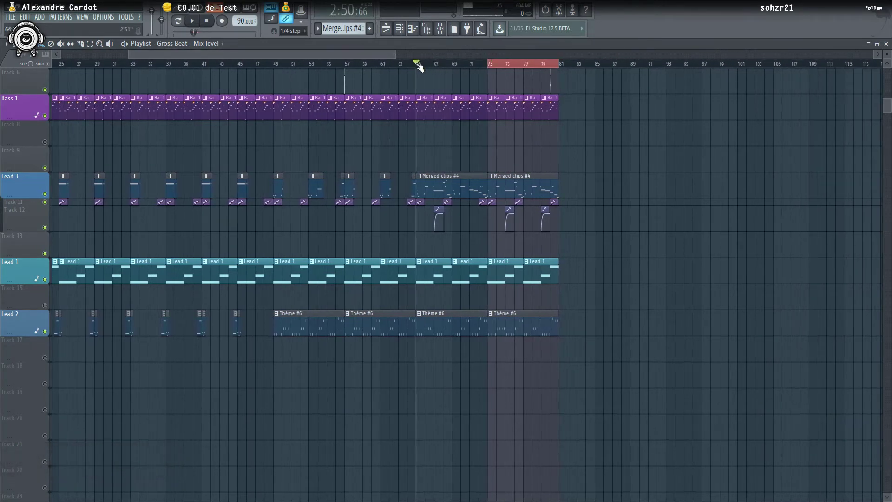
click(420, 68)
key(space)
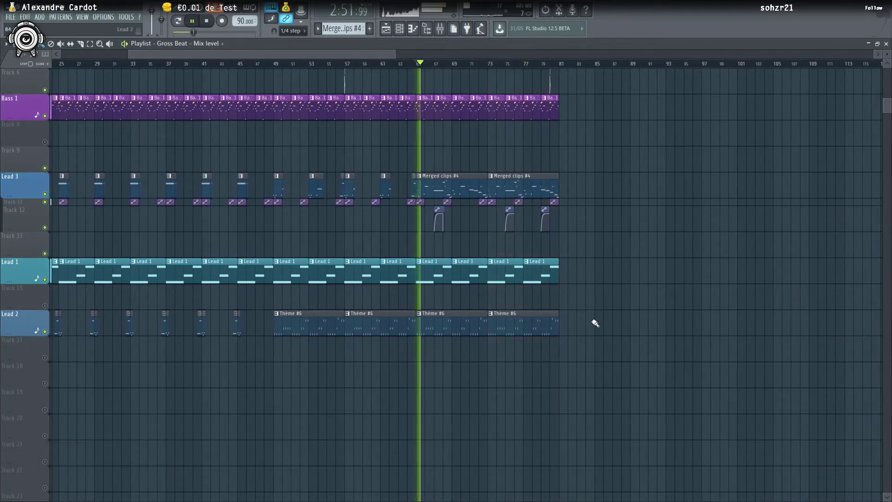
Select all clips from bar 65 to bar 81 and duplicate them three times, extending the arrangement to bar 129.
drag(591, 389, 427, 69)
key(ctrl+b)
scroll(611, 106, up, 3)
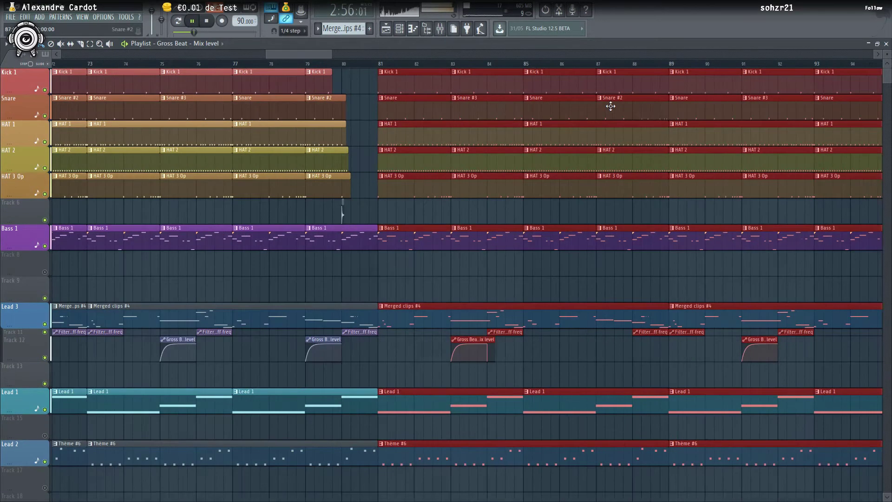
scroll(610, 106, down, 5)
key(ctrl+b)
key(ctrl+b)
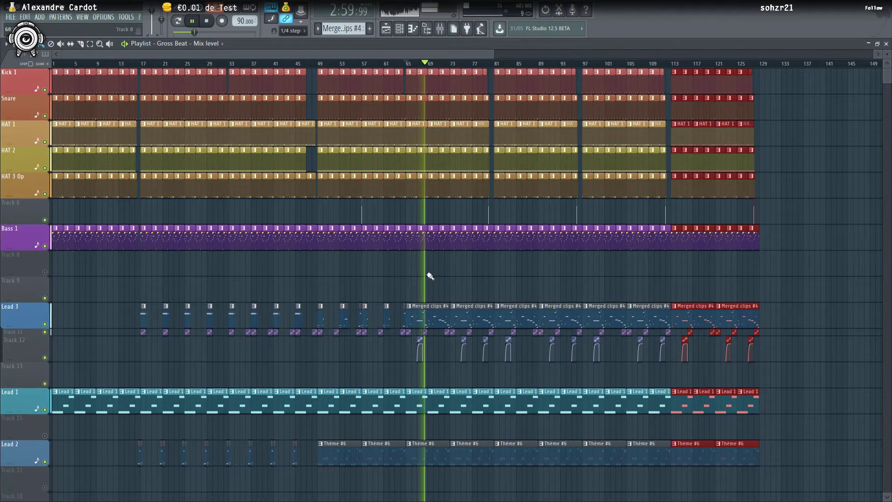
Delete the Gross Beat mix level clips at bars 79 and 95 on Track 12.
scroll(431, 277, up, 2)
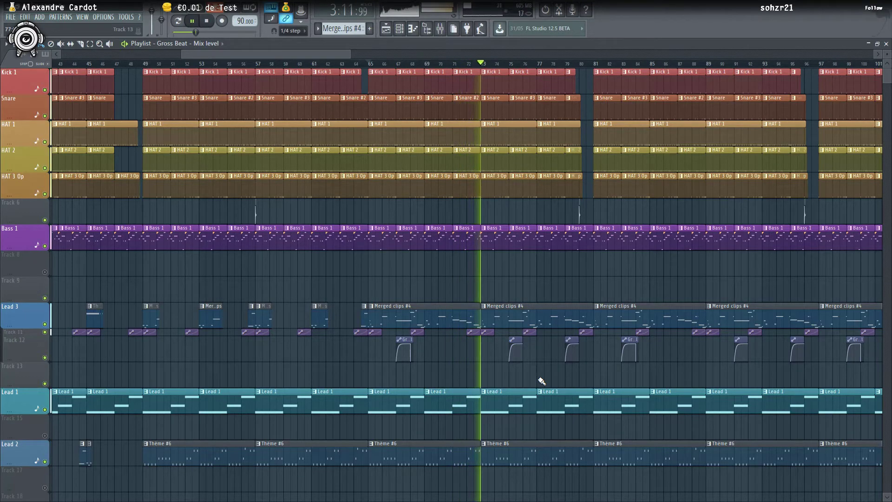
right_click(580, 349)
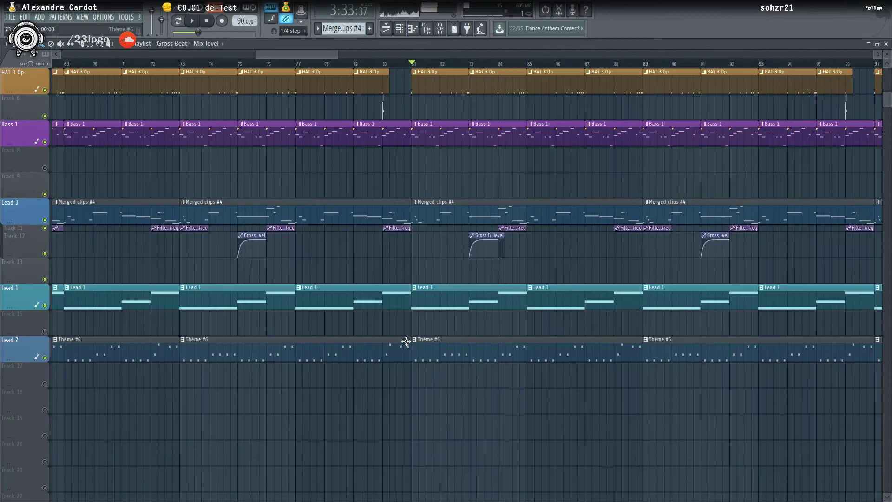
Make the Lead 2 Thème #6 clip at bar 81 unique, and open it in the piano roll for a listen.
right_click(414, 340)
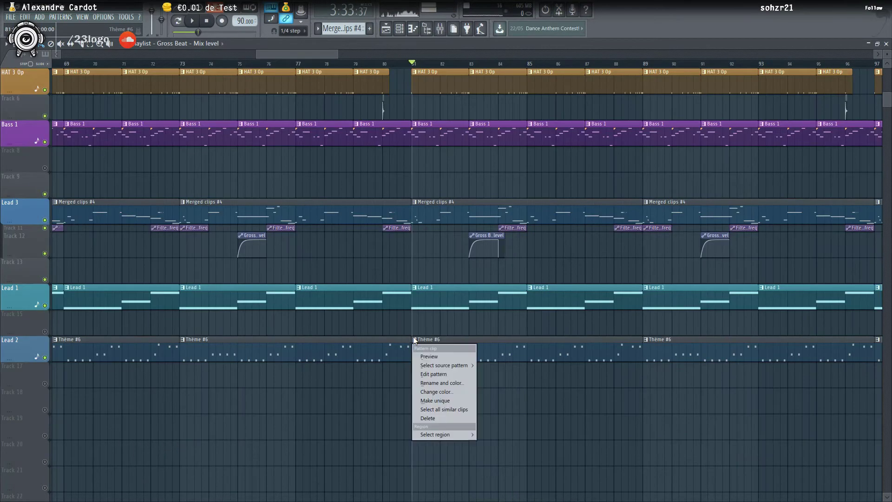
click(444, 399)
double_click(453, 347)
key(space)
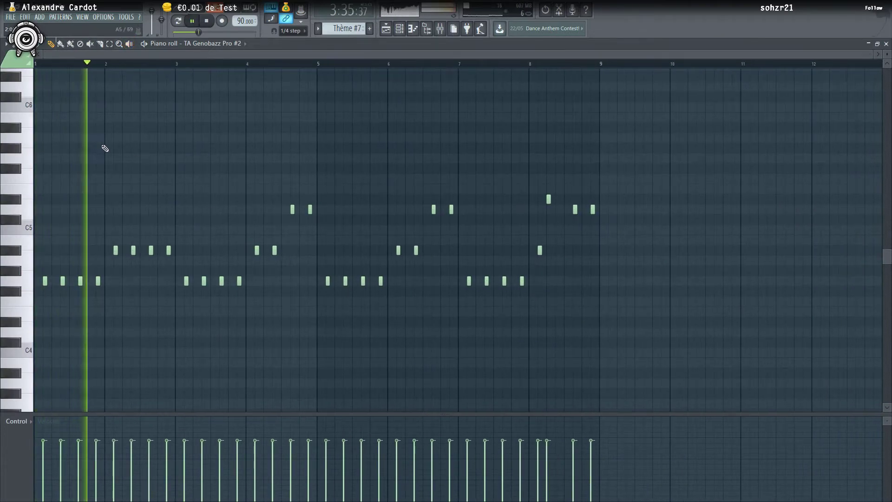
key(space)
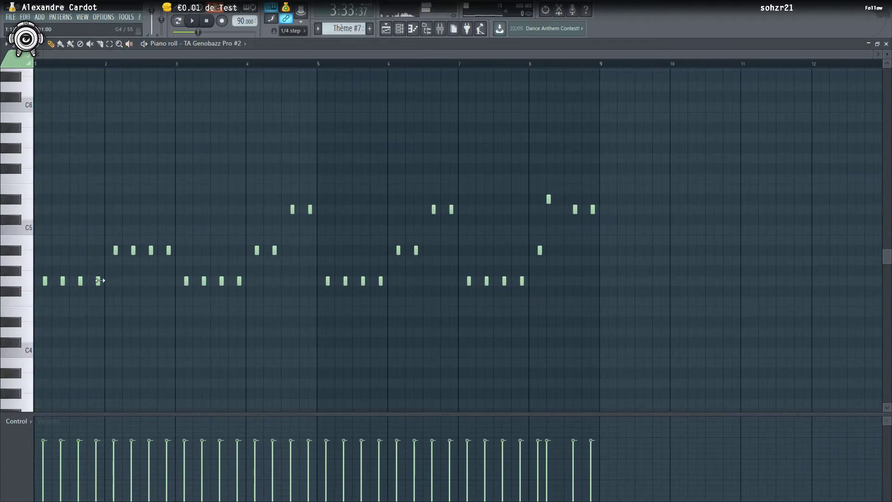
In Thème #7, lengthen bar 1's last note to the bar line and add D6 at bar 2 and G5 at bar 3.
drag(100, 280, 105, 281)
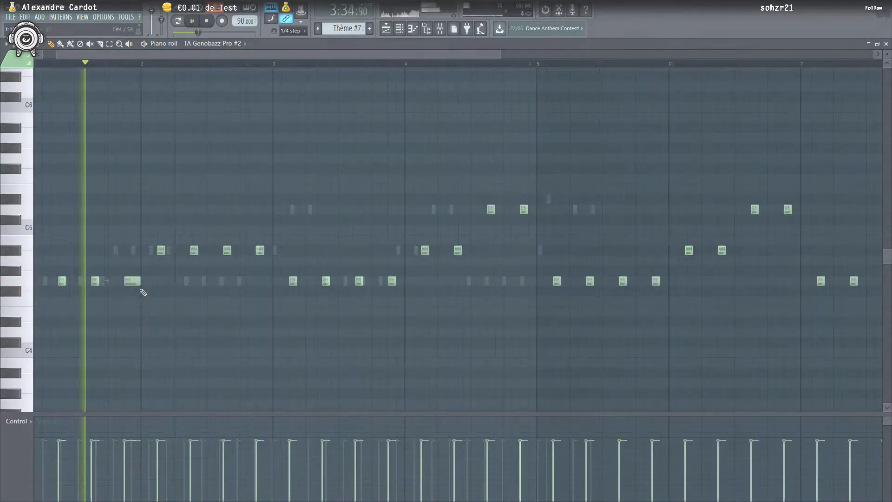
click(141, 126)
click(178, 20)
click(168, 85)
scroll(288, 139, up, 3)
click(300, 250)
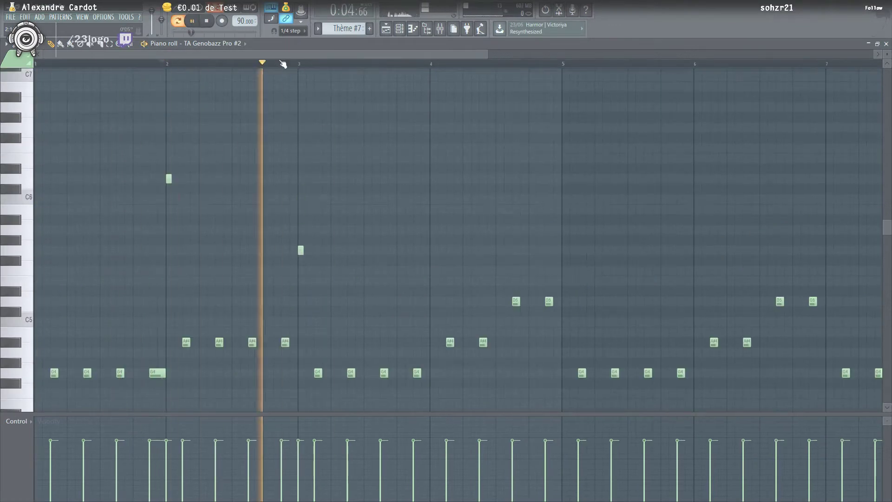
Add C6 at the start of bar 4 and end that bar with a descending F#5, D5, A4, G4 run, and check playback.
scroll(432, 163, down, 2)
click(432, 163)
click(499, 225)
right_click(548, 265)
click(532, 317)
click(548, 337)
click(178, 21)
key(space)
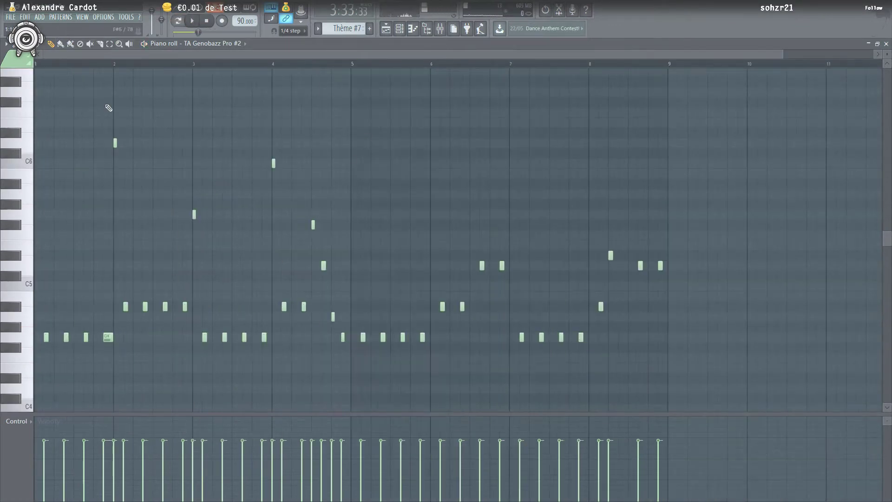
Add high accent notes at the starts of bars 5, 6 and 7, plus further notes towards the end of Thème #7.
click(353, 143)
click(432, 215)
drag(511, 164, 510, 142)
scroll(516, 135, down, 1)
click(559, 91)
click(614, 286)
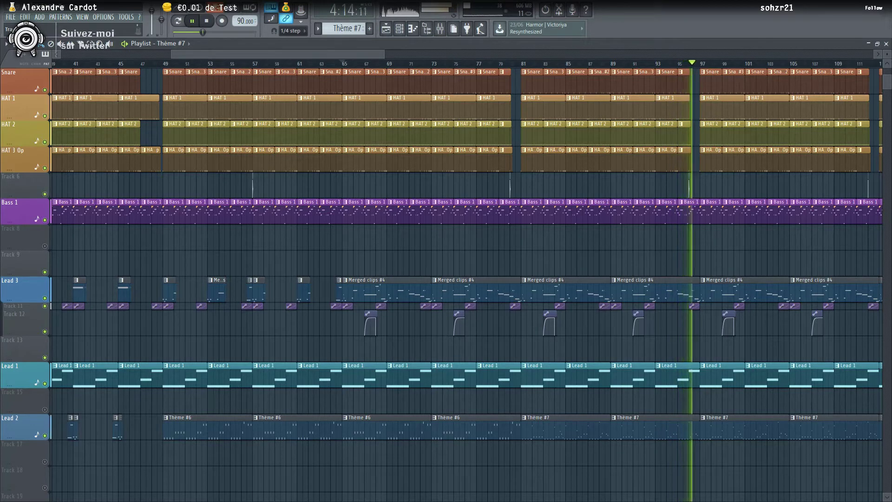
Restart playback from about bar 72 to hear the lead-in to the Thème #7 section.
key(space)
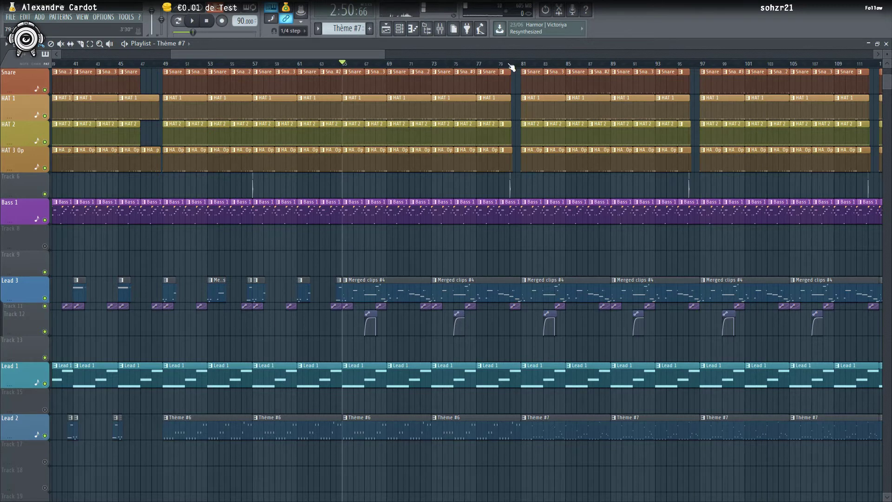
click(425, 63)
key(space)
scroll(400, 189, up, 4)
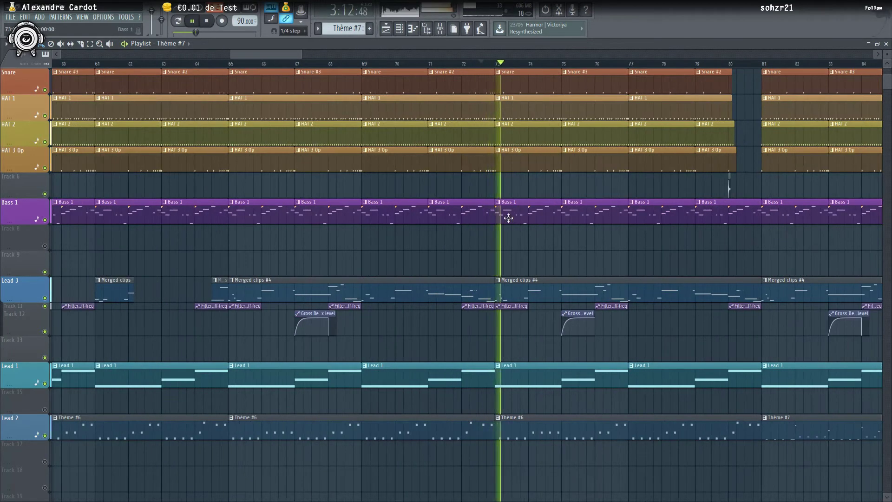
Play the arrangement from about bar 88 to hear how the Thème #7 section repeats.
scroll(509, 218, down, 4)
scroll(584, 231, up, 1)
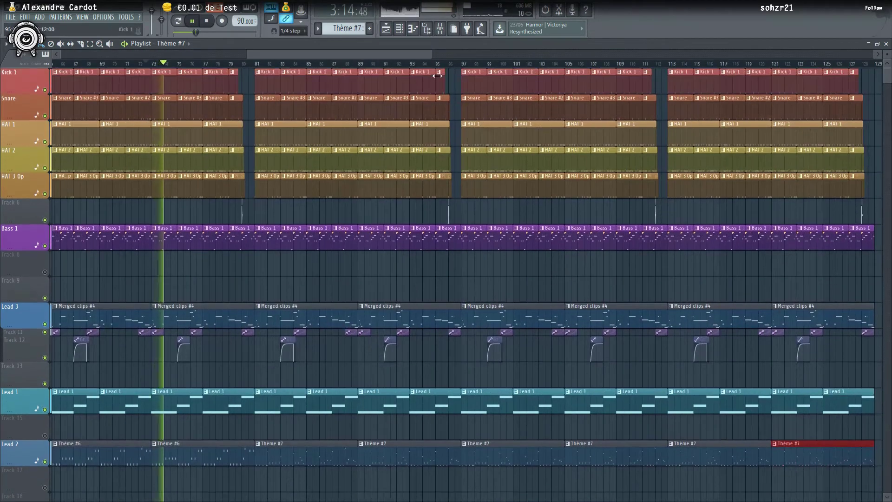
click(450, 65)
click(346, 64)
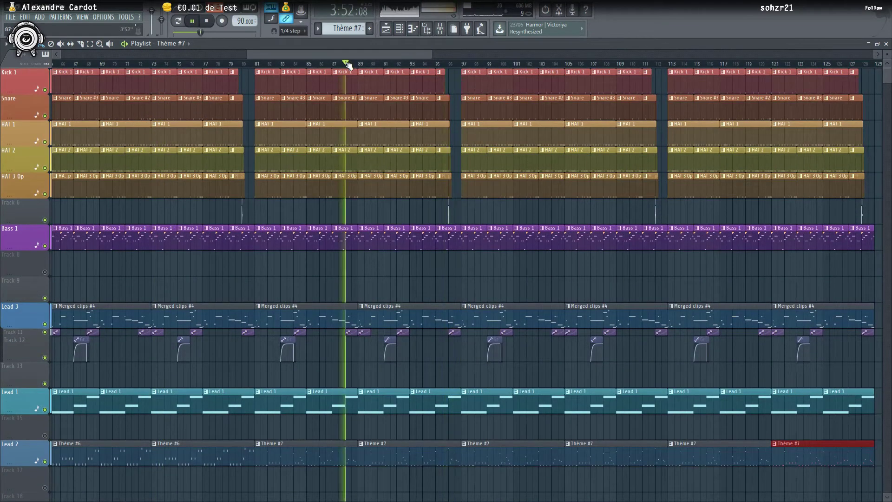
scroll(332, 169, up, 3)
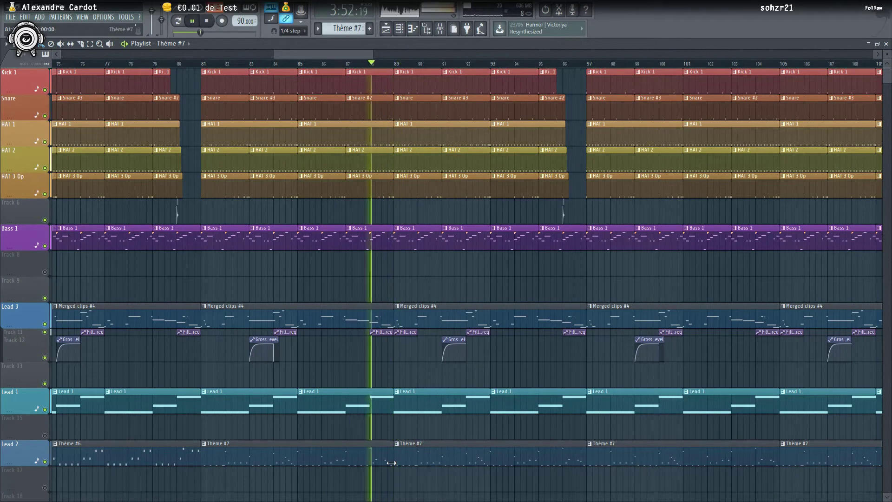
scroll(392, 463, up, 1)
scroll(390, 460, up, 1)
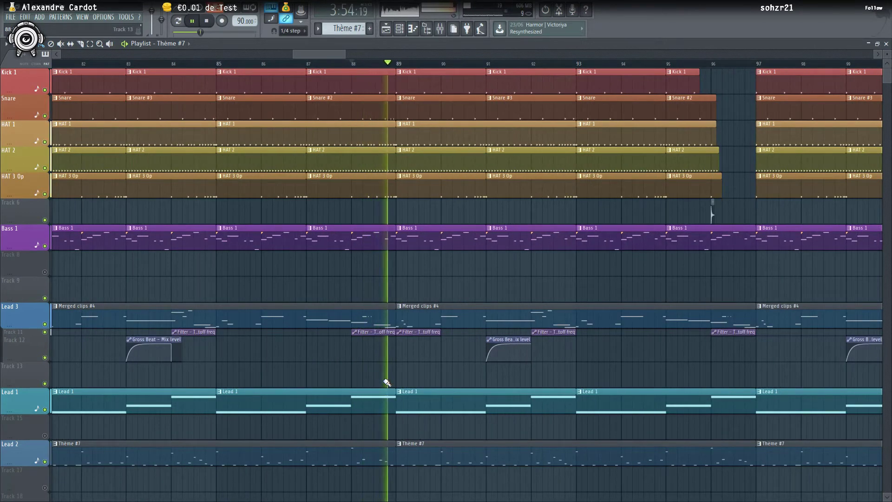
key(space)
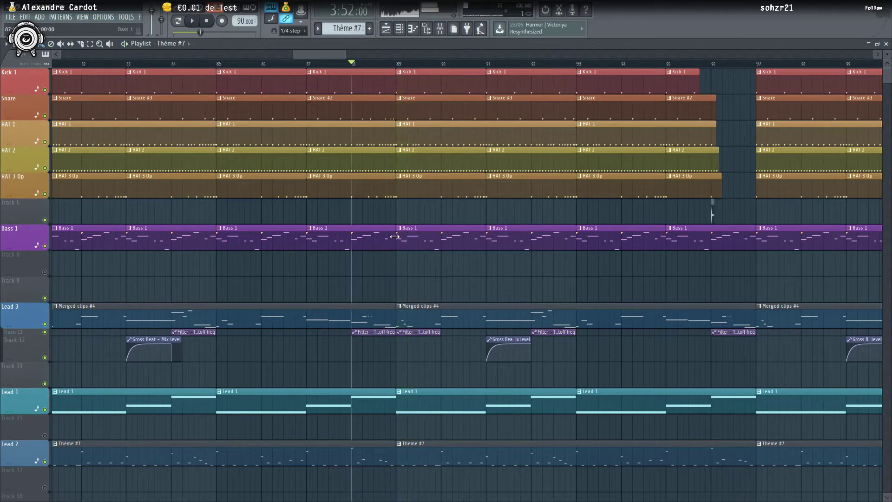
Open Thème #7 and add a short opening note in bar 1, trying F4 and F#4 against playback.
double_click(370, 444)
key(space)
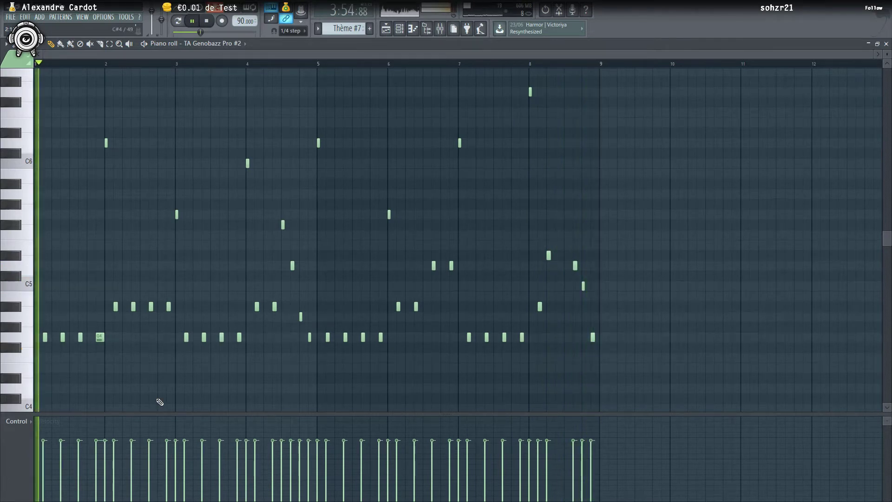
key(space)
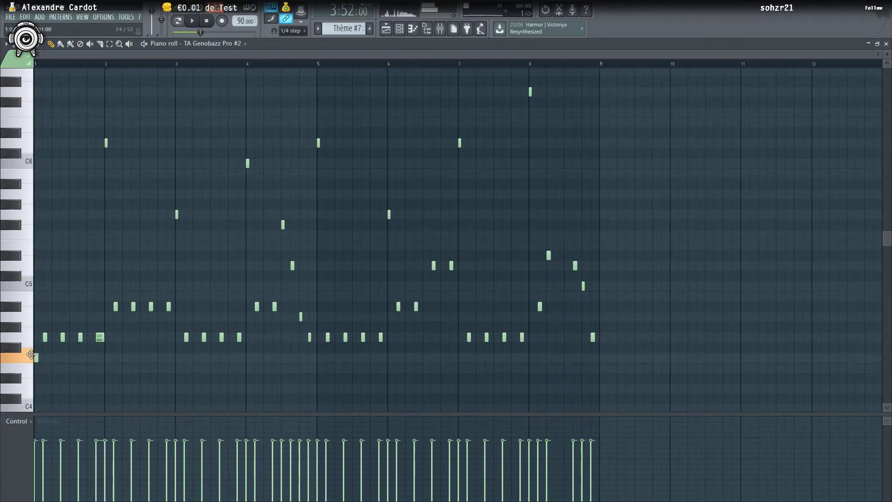
key(space)
drag(31, 354, 35, 345)
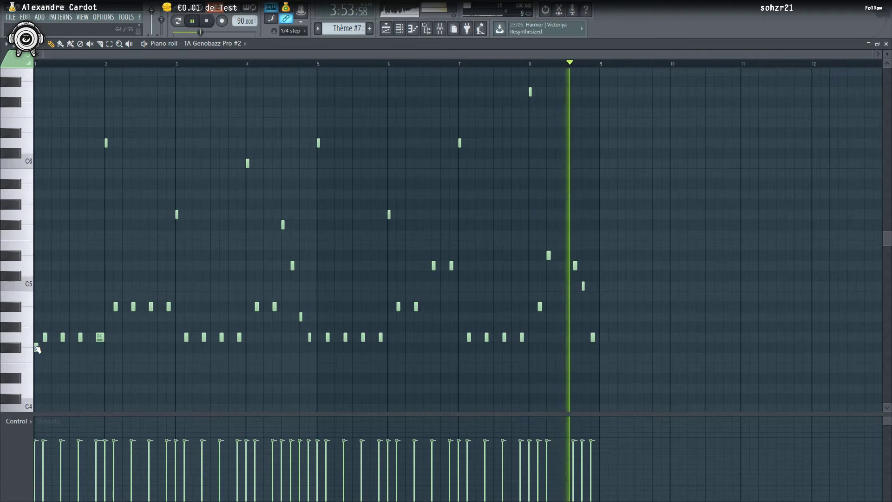
key(space)
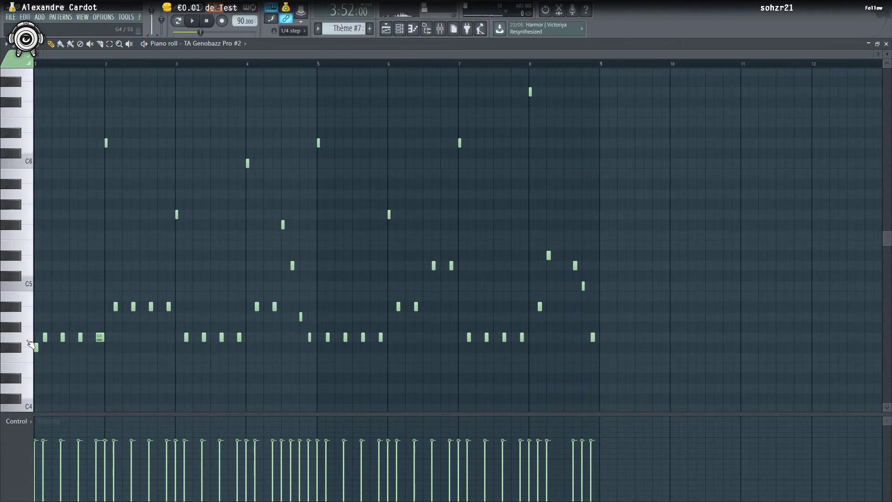
Raise bar 1's opening note by an octave to F#5, try it at G5 as well, and check playback.
scroll(37, 347, up, 2)
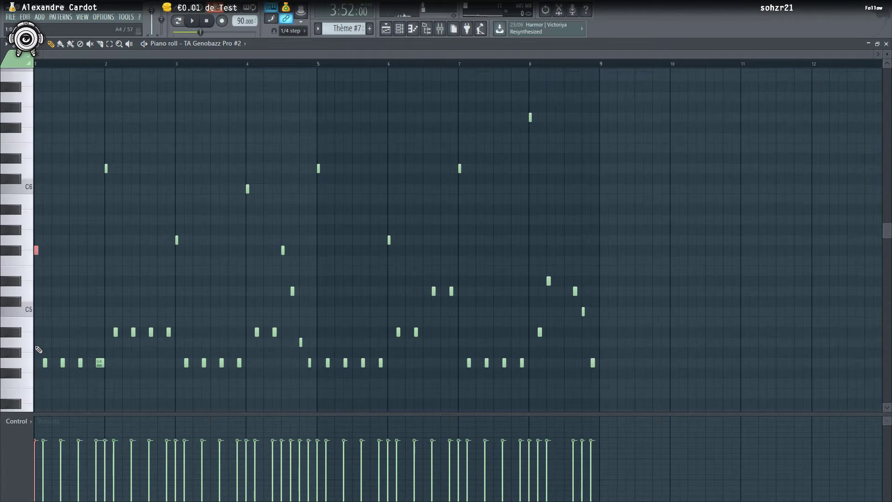
key(space)
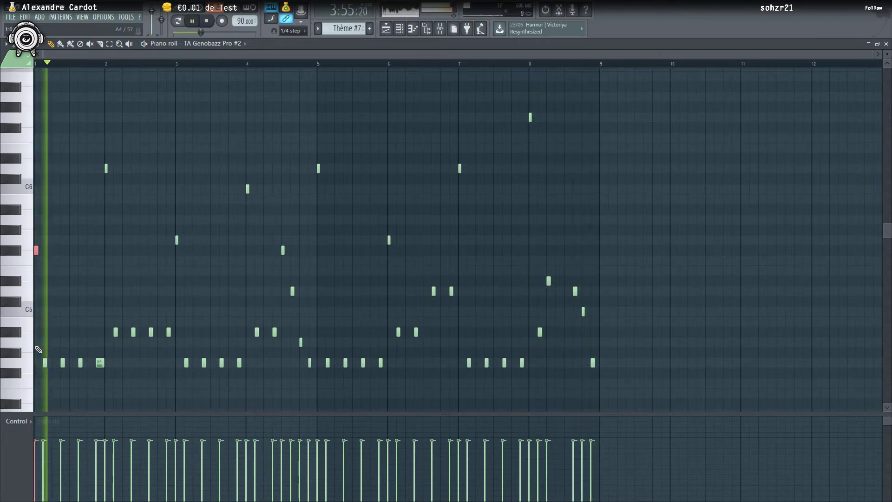
key(space)
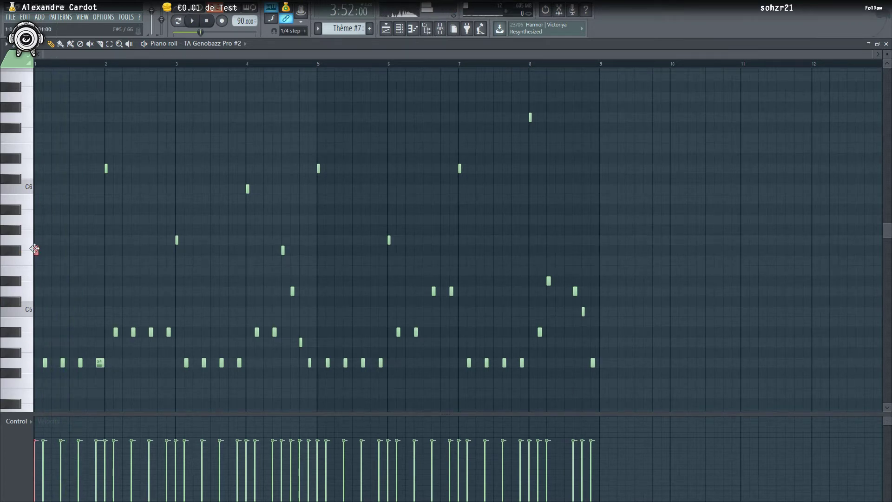
click(576, 64)
key(space)
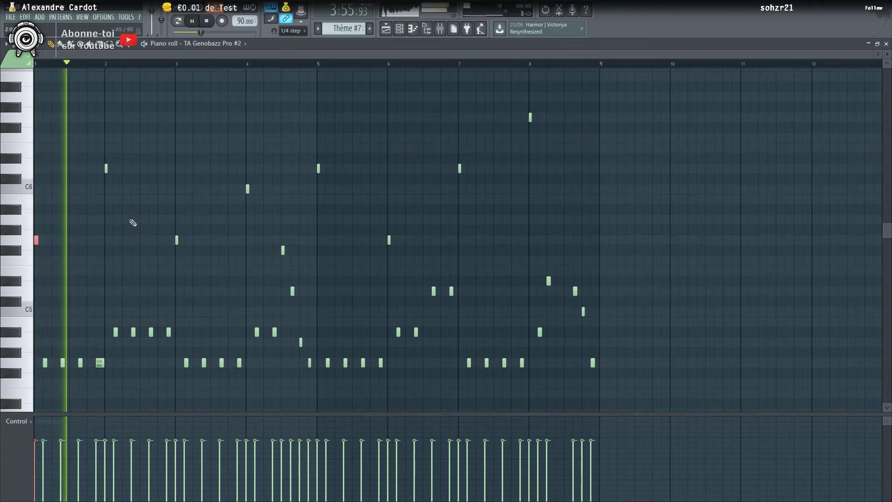
Move the opening note of Thème #7 up to G6 and listen to it in playback.
key(space)
key(space)
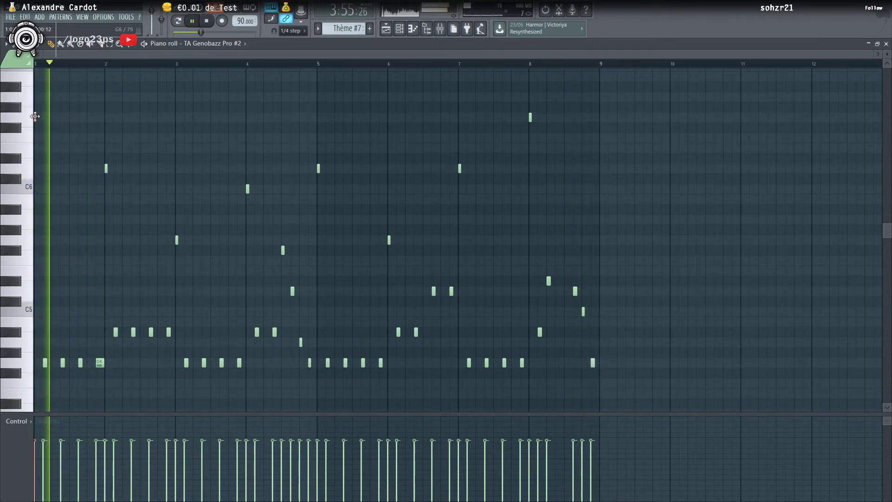
key(space)
key(space)
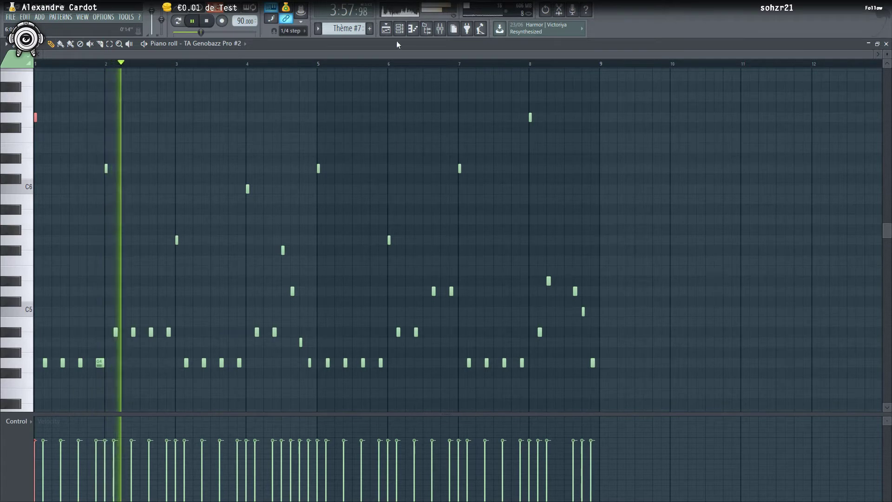
Return to the playlist, stop playback and save the project.
key(F5)
key(space)
key(ctrl+s)
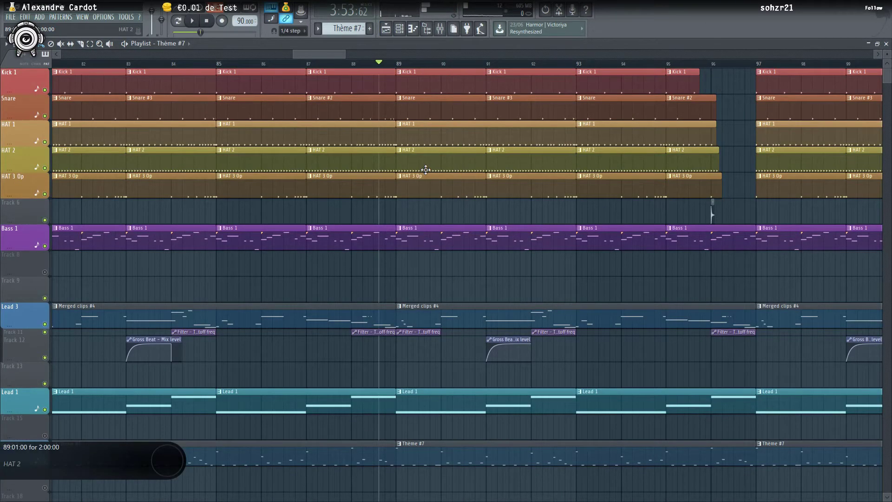
Play the arrangement from about bar 95 to hear the transition into the section starting at bar 97.
scroll(449, 210, down, 3)
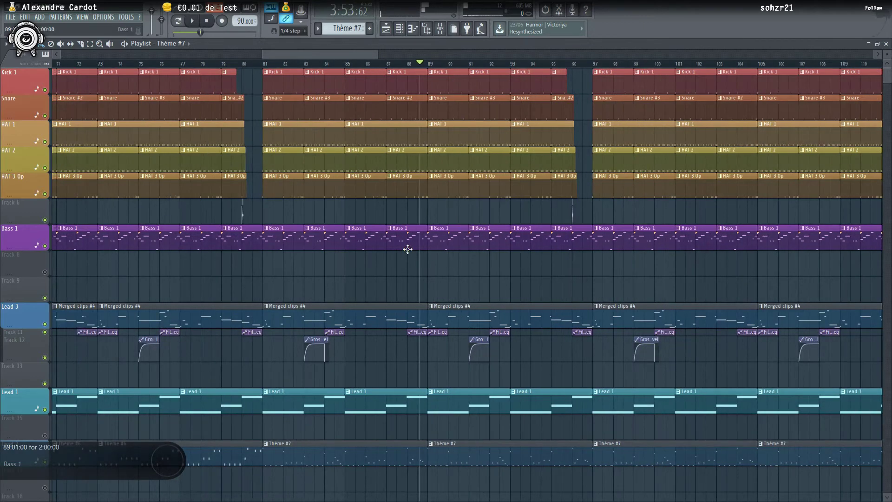
scroll(566, 400, down, 2)
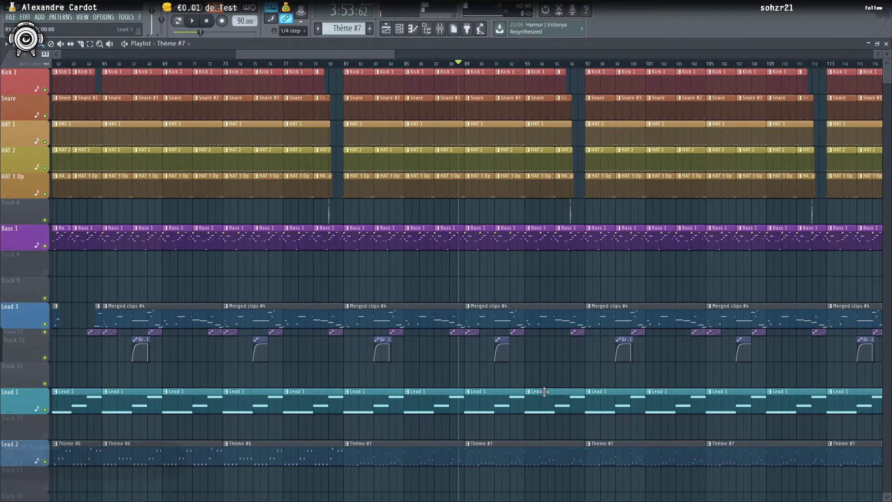
drag(358, 54, 392, 55)
click(389, 66)
key(space)
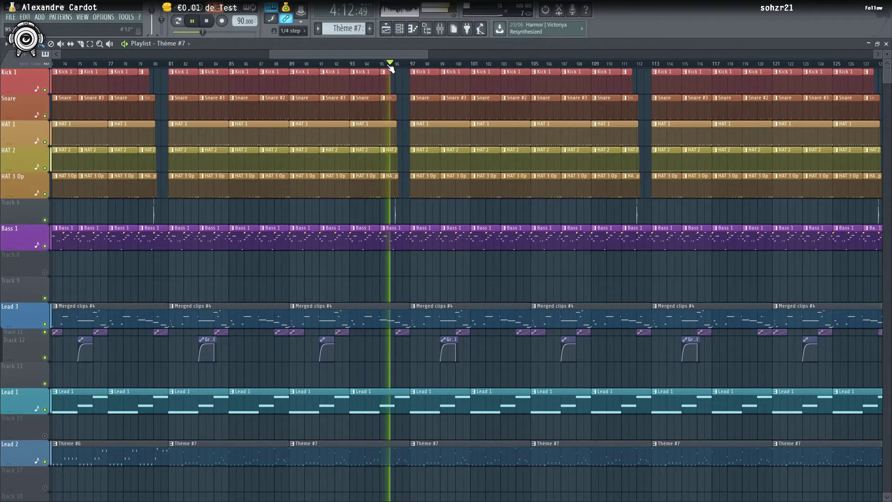
scroll(406, 195, up, 3)
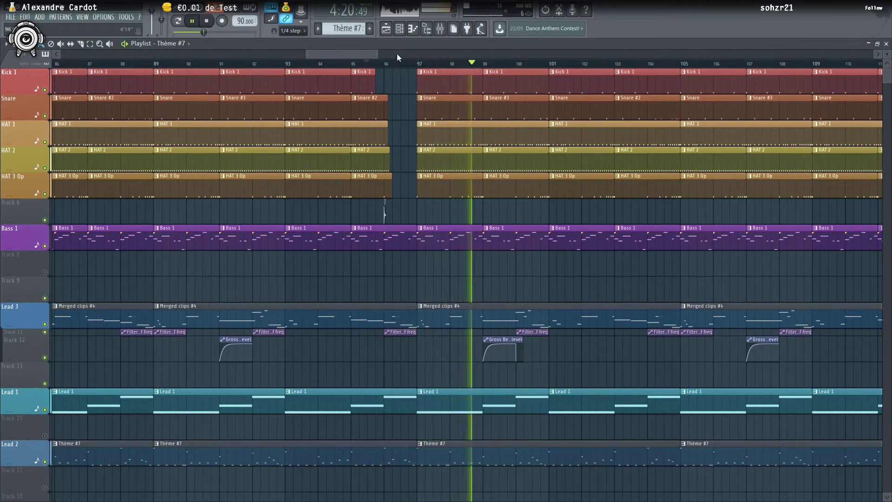
key(space)
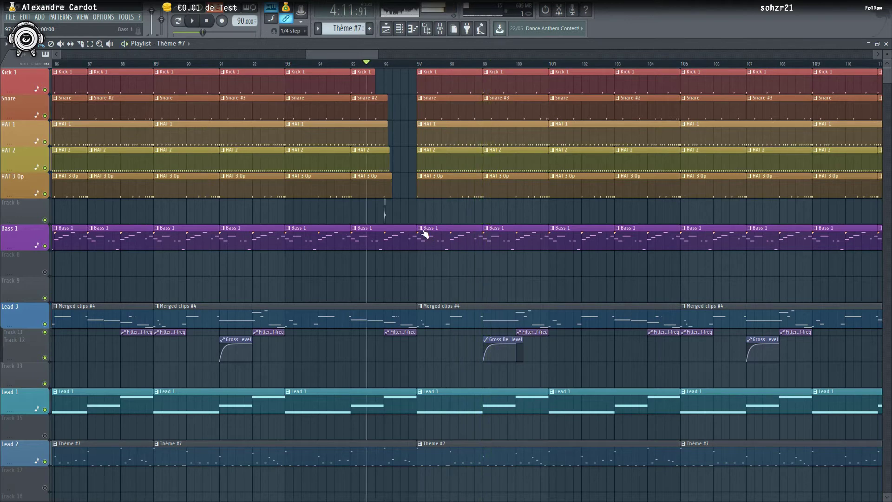
Make the Bass 1 clip at bar 97 unique as Bass 1 #3 and open its notes for editing.
click(422, 229)
click(441, 288)
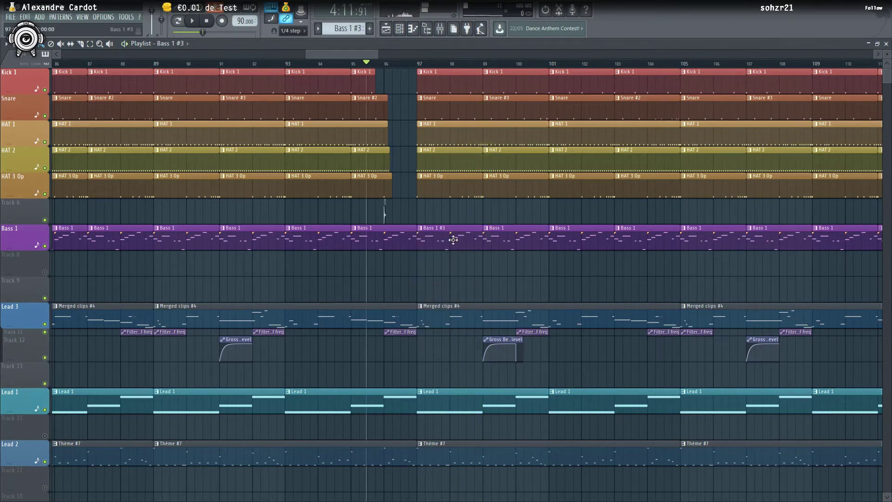
double_click(455, 240)
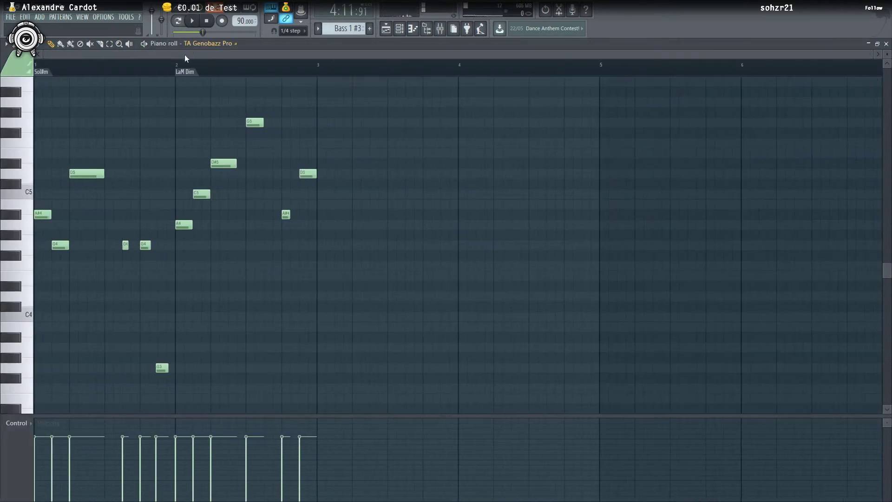
Halve the opening A#4 note of Bass 1 #3 and add a second A#4 directly behind it, checking playback.
key(space)
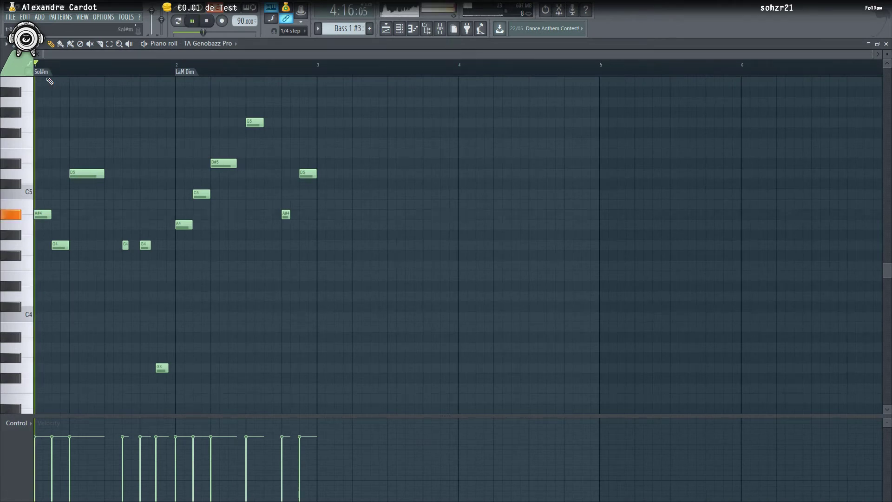
key(space)
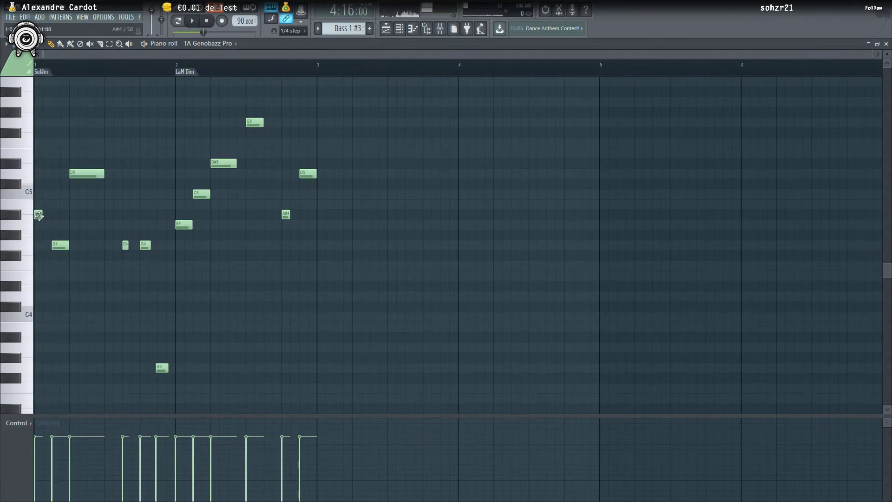
key(space)
key(space)
click(45, 215)
key(space)
key(space)
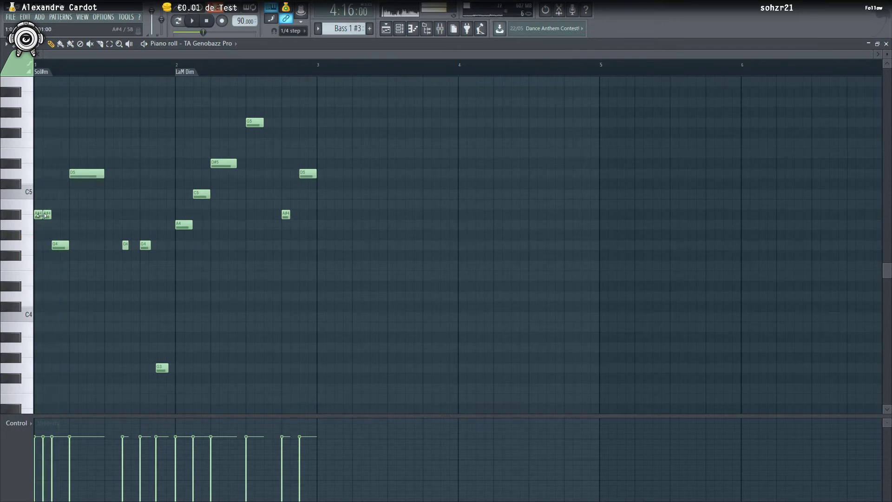
Shorten both opening A#4 notes to separate staccato hits and play the pattern on its own.
key(space)
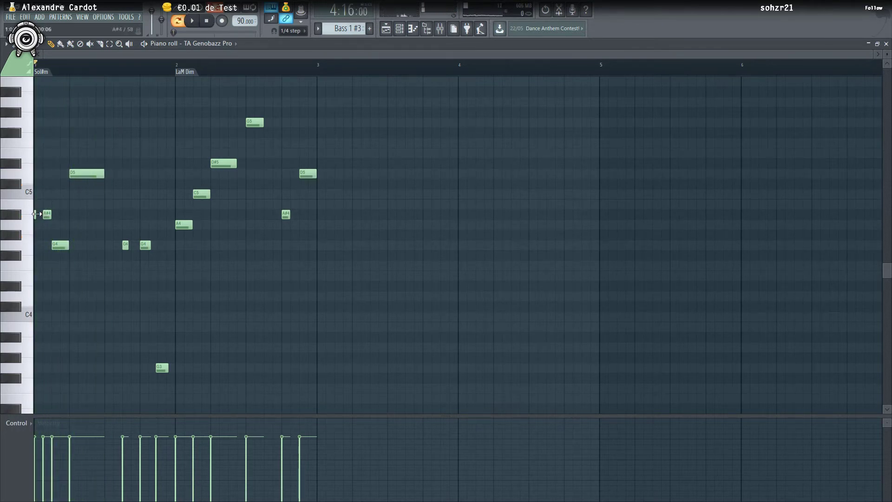
key(space)
key(space)
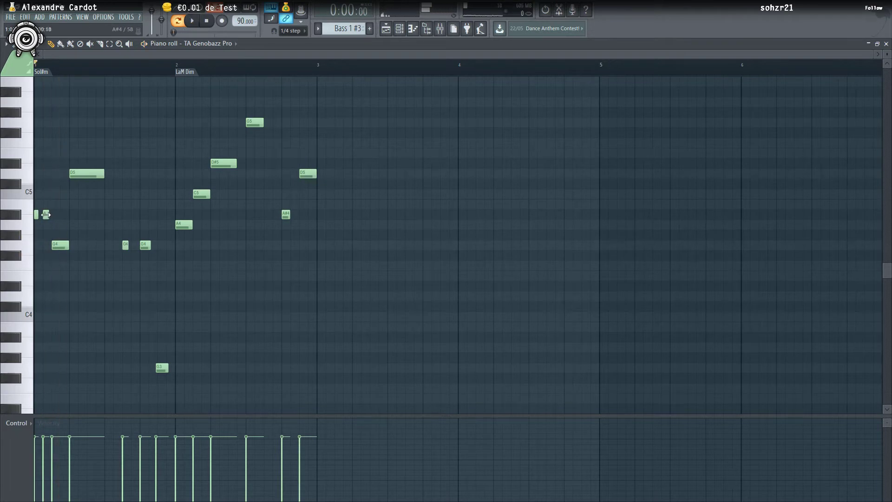
key(space)
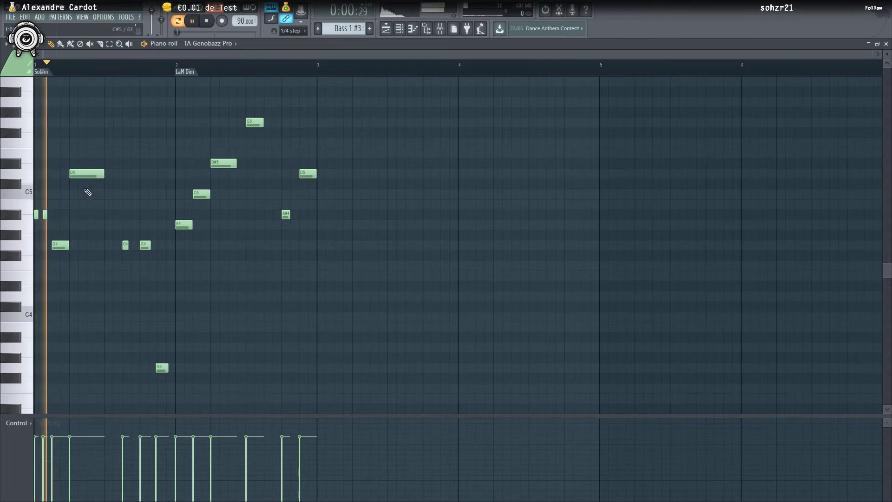
key(space)
key(space)
Shorten the first G4 in bar 1 to a staccato hit and add a second short G4 after it.
click(54, 215)
key(space)
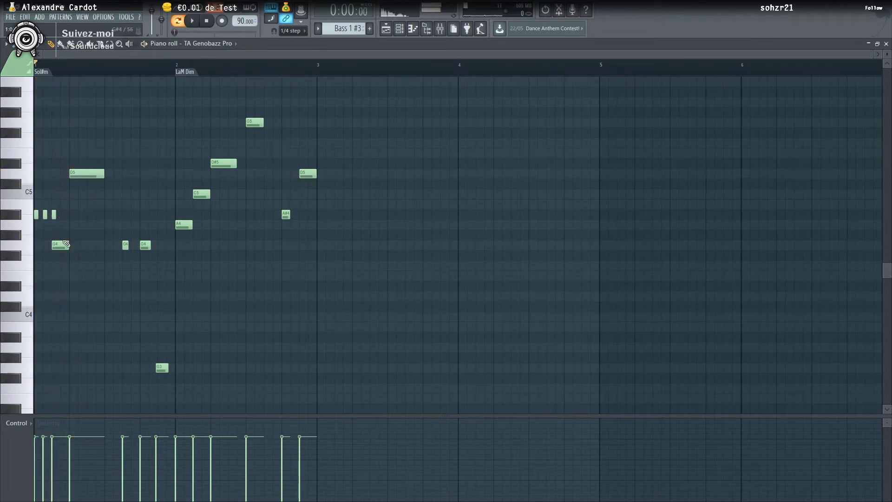
key(space)
key(space)
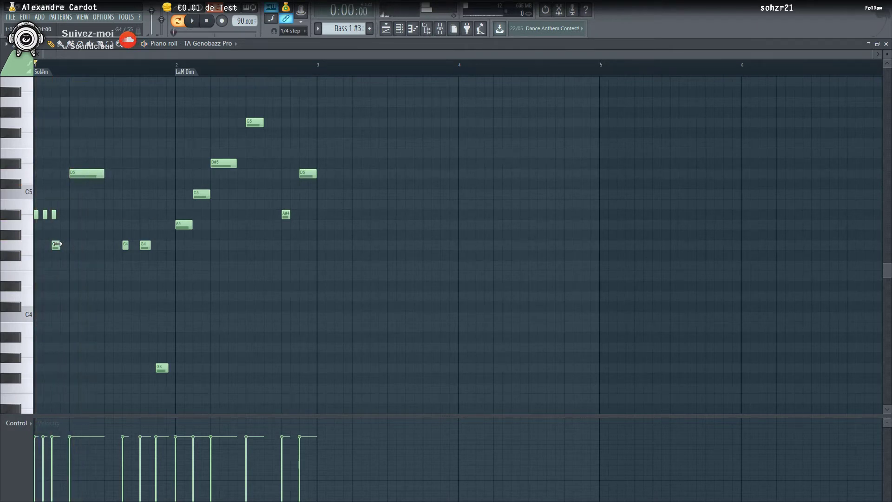
key(space)
key(space)
key(space)
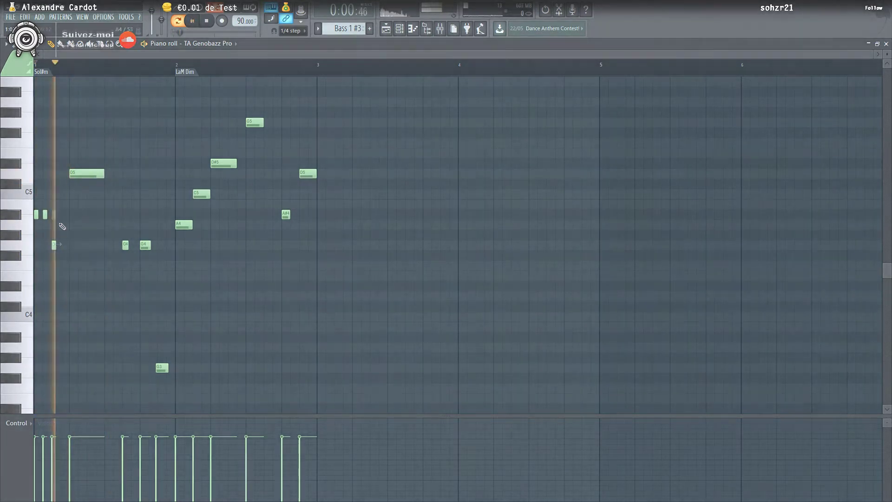
click(63, 245)
Shorten bar 1's long D5, place a short second D5 just behind it, and check playback.
click(116, 174)
key(space)
key(space)
drag(104, 174, 94, 174)
drag(115, 174, 107, 174)
drag(94, 174, 88, 174)
drag(107, 175, 98, 174)
key(space)
key(space)
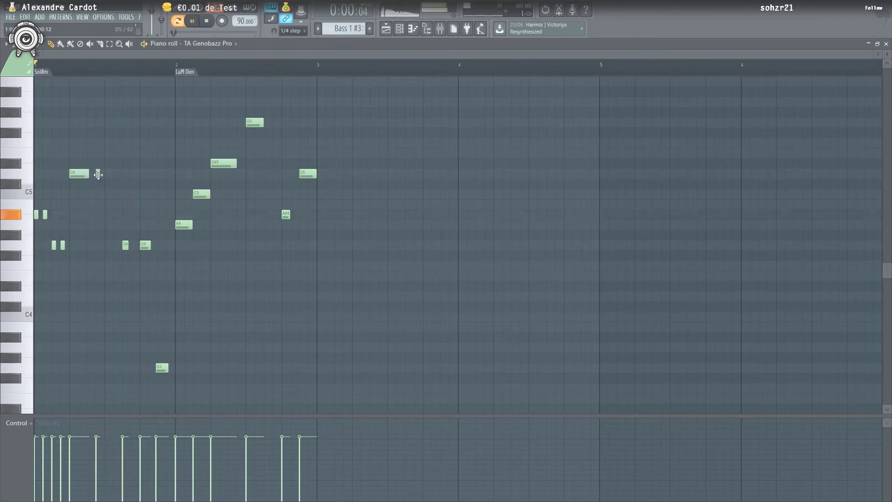
Replace bar 2's long D#5 with four short repeated D#5 notes and play the arrangement from bar 97.
right_click(223, 164)
click(213, 163)
click(223, 163)
click(231, 163)
click(239, 163)
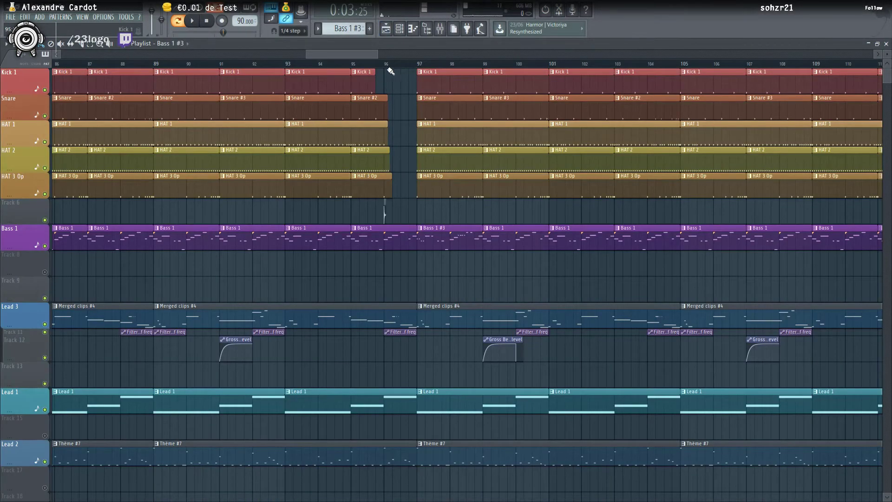
click(420, 66)
key(space)
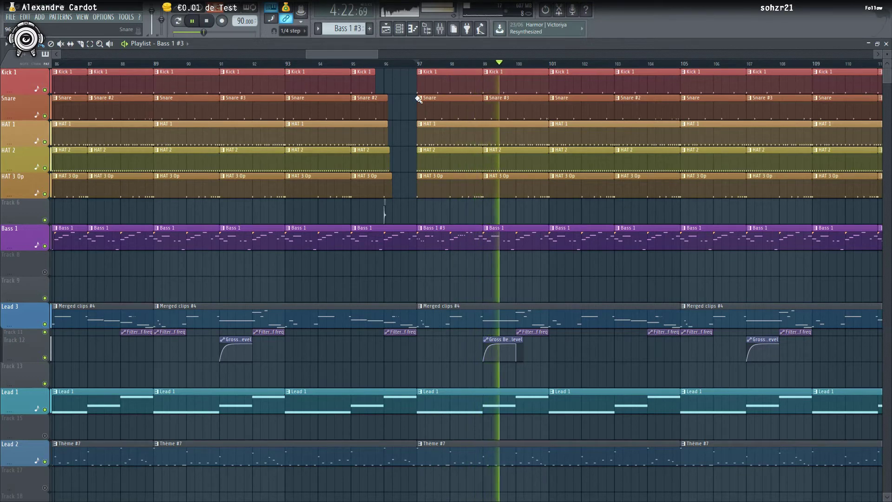
Replace the Bass 1 clips after bar 99 with back-to-back Bass 1 #3 clips running through bar 128.
key(space)
drag(531, 242, 778, 246)
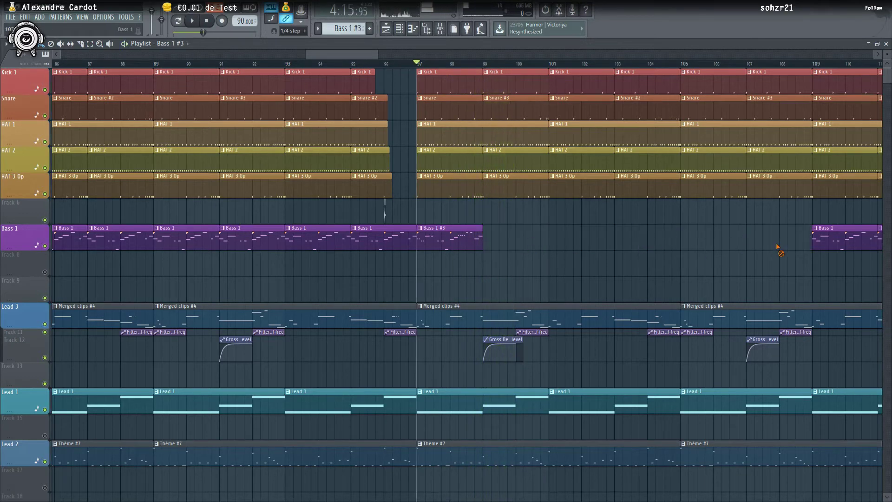
scroll(840, 241, down, 3)
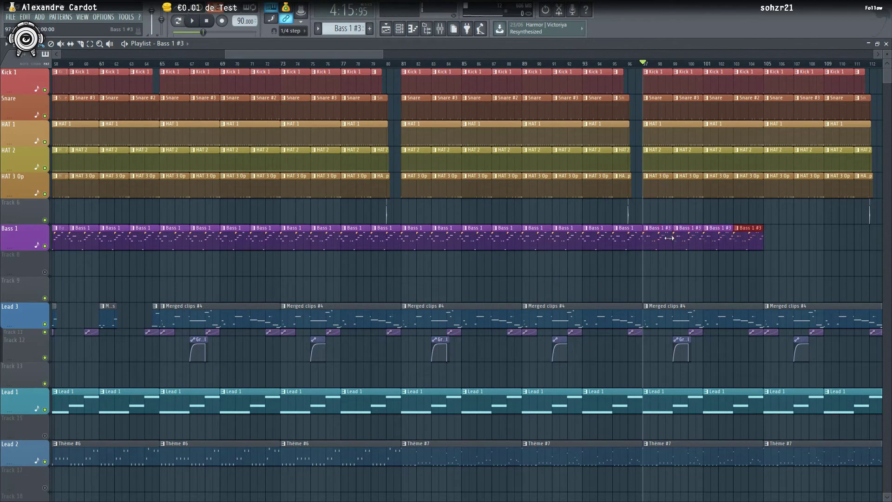
key(ctrl+b)
key(space)
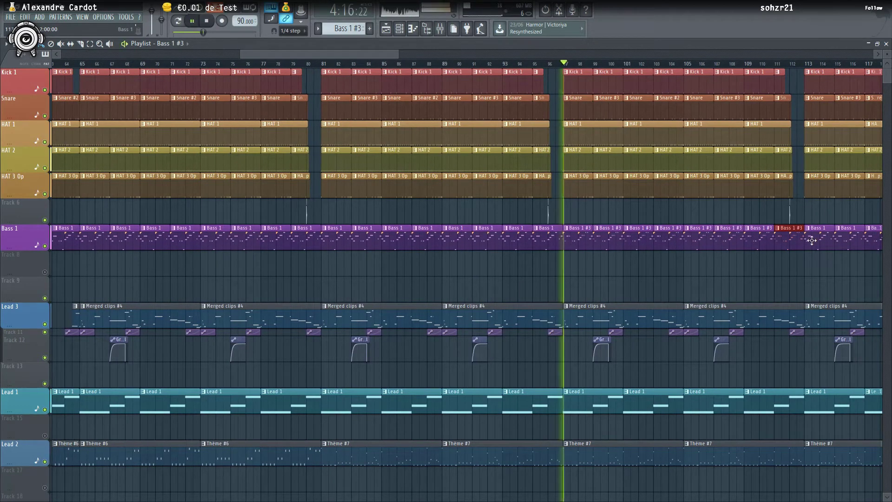
drag(812, 238, 880, 238)
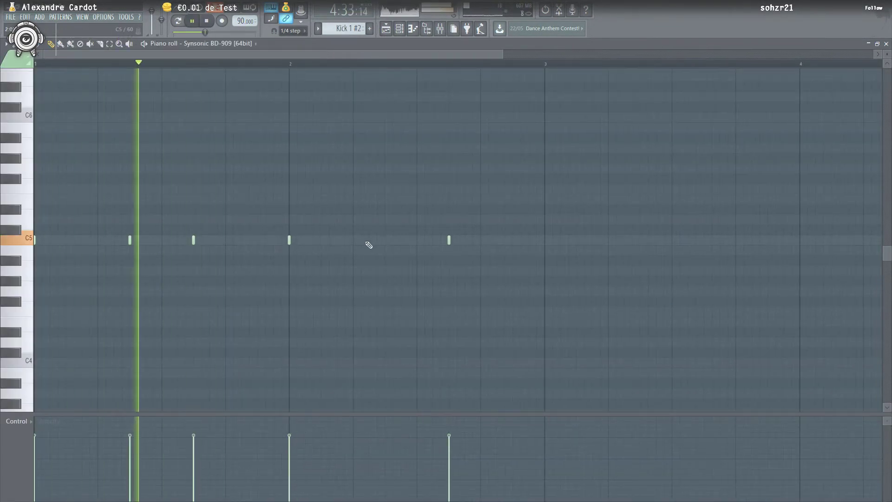
Add four C5 kick hits in bar 2 of the Kick 1 #2 pattern, one paired just before the existing hit and two closing the bar.
click(385, 240)
click(417, 240)
key(space)
drag(417, 240, 432, 241)
key(space)
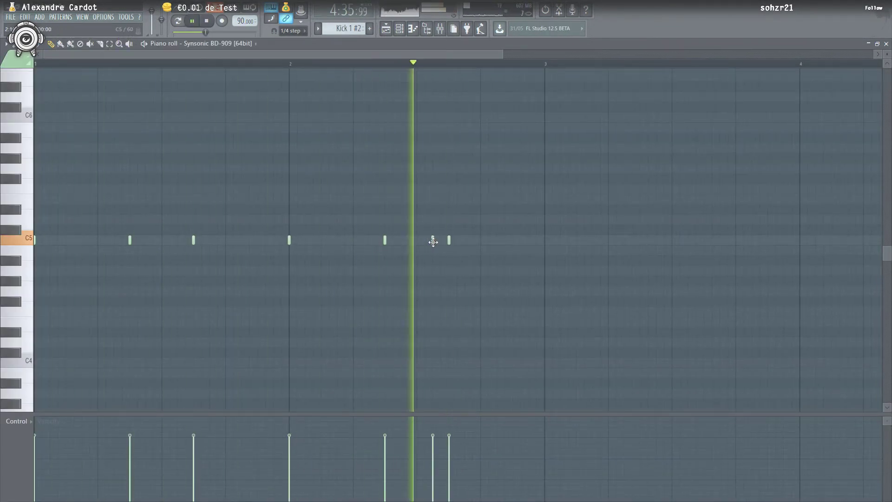
click(512, 241)
click(528, 240)
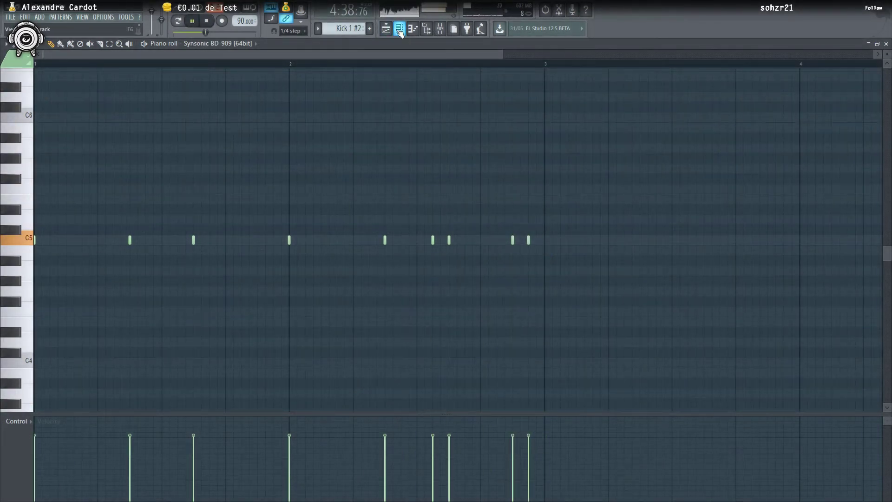
Make the Kick 1 clip at bar 105 in the playlist a unique pattern and audition the transition from bar 104.
click(392, 32)
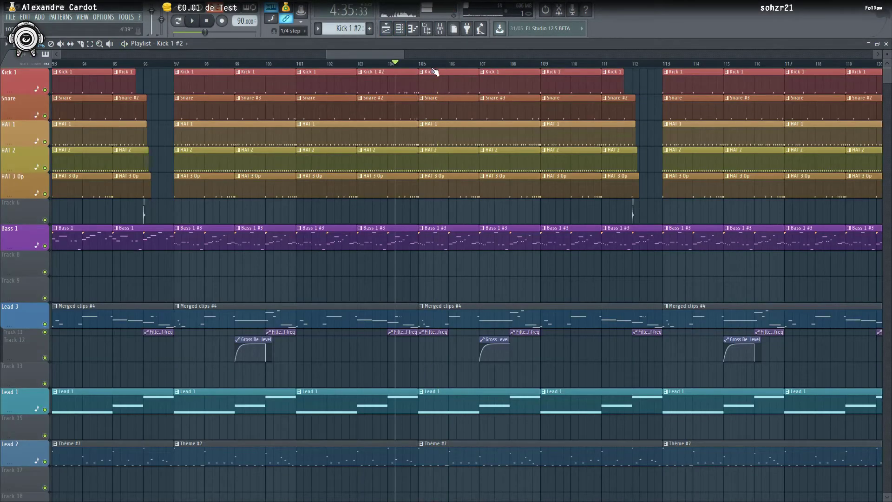
click(422, 72)
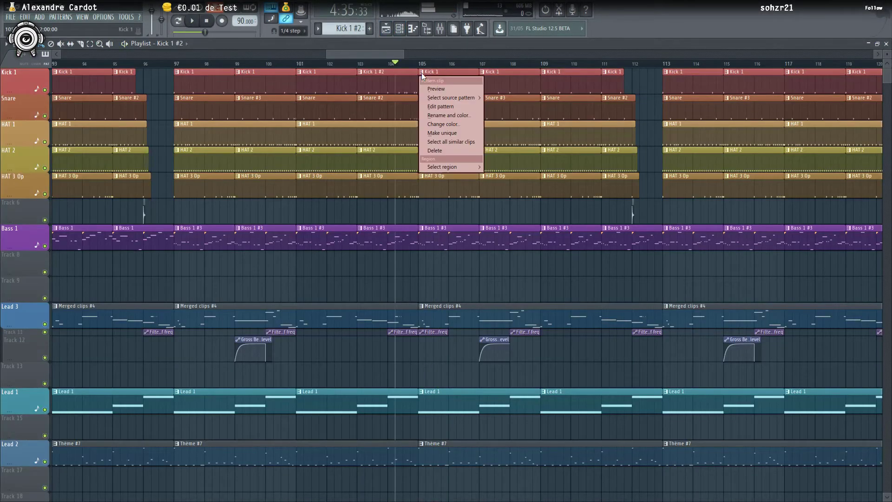
click(441, 133)
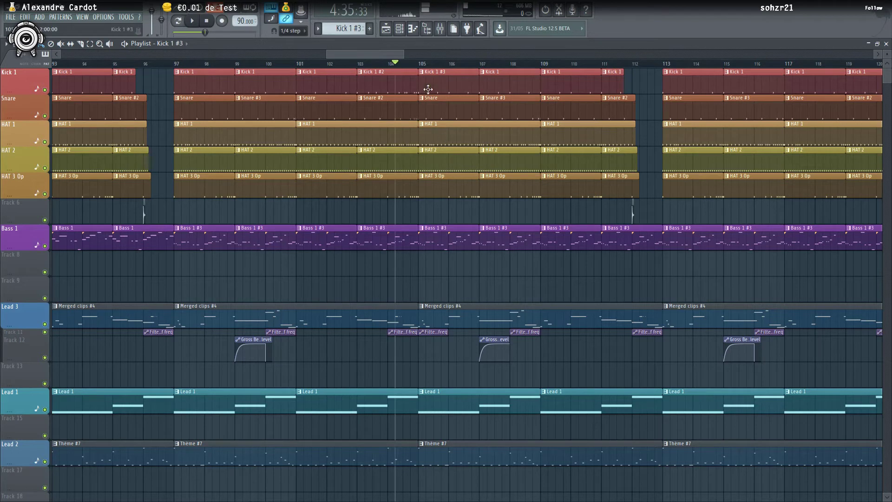
key(space)
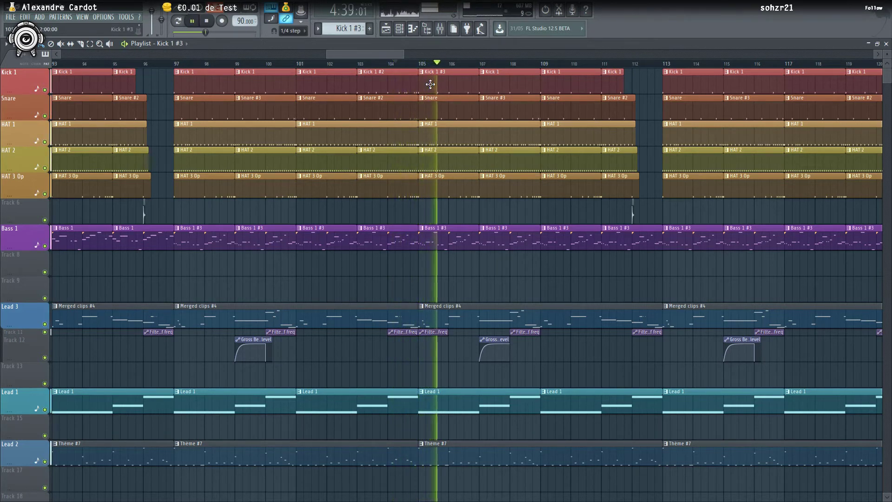
key(space)
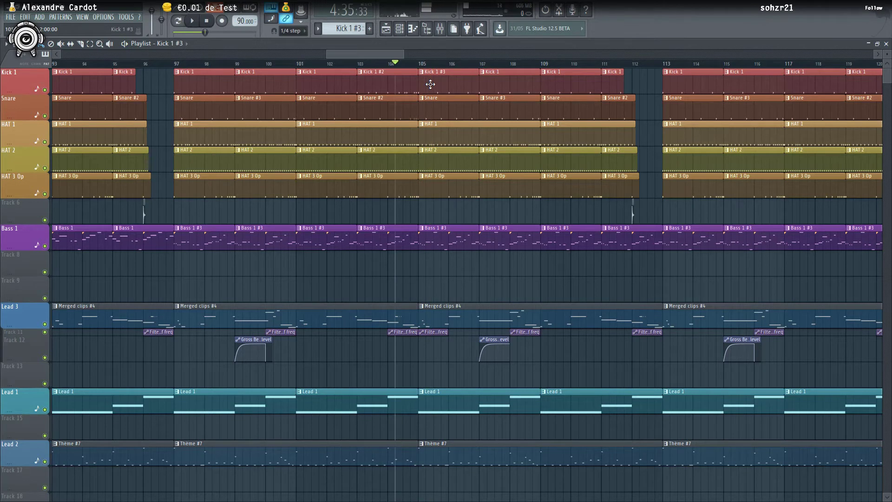
key(space)
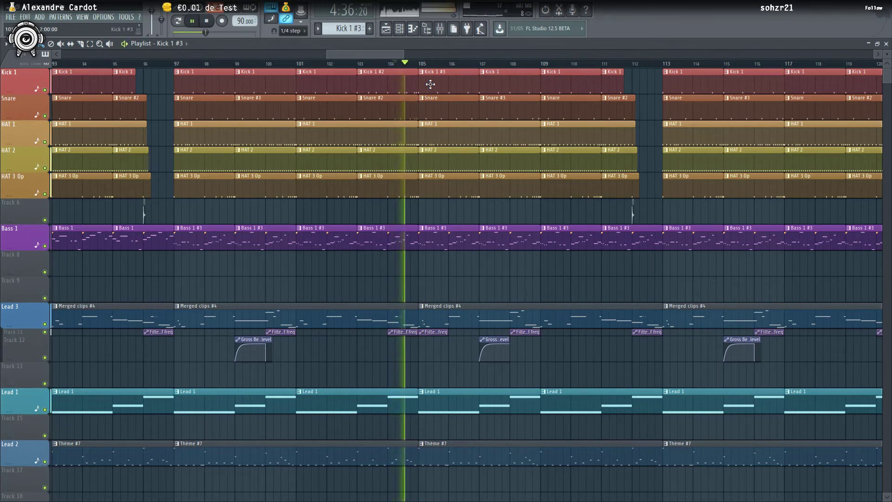
key(space)
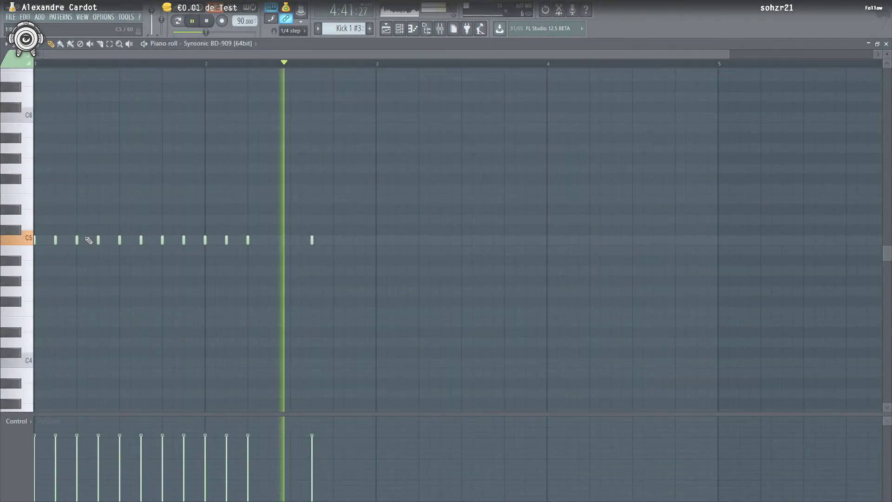
Rework the Kick 1 #3 pattern into a syncopated two-bar rhythm by removing evenly spaced C5 hits and adding off-beat ones.
right_click(98, 240)
right_click(141, 240)
right_click(183, 240)
click(248, 240)
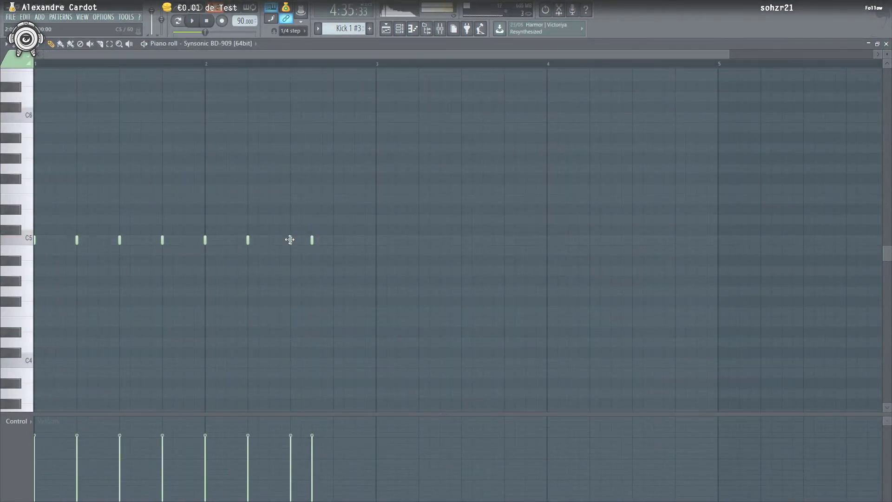
click(291, 240)
click(334, 240)
right_click(119, 239)
click(140, 240)
click(151, 240)
right_click(163, 240)
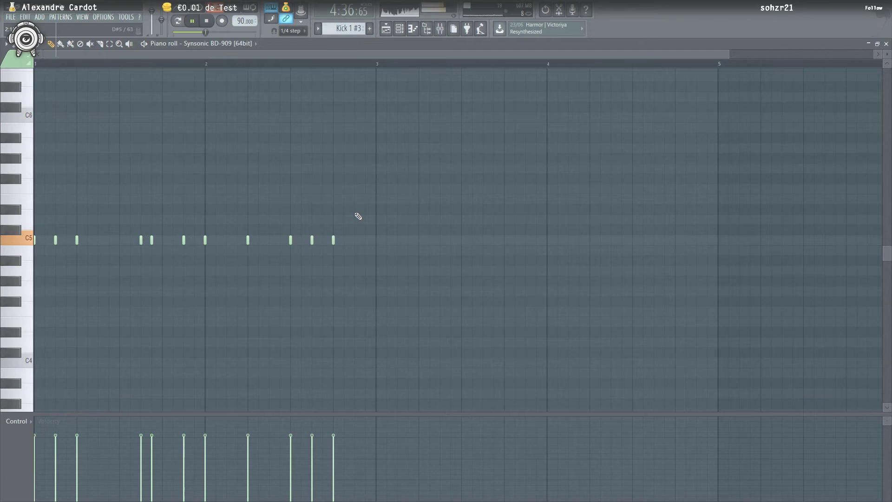
right_click(77, 240)
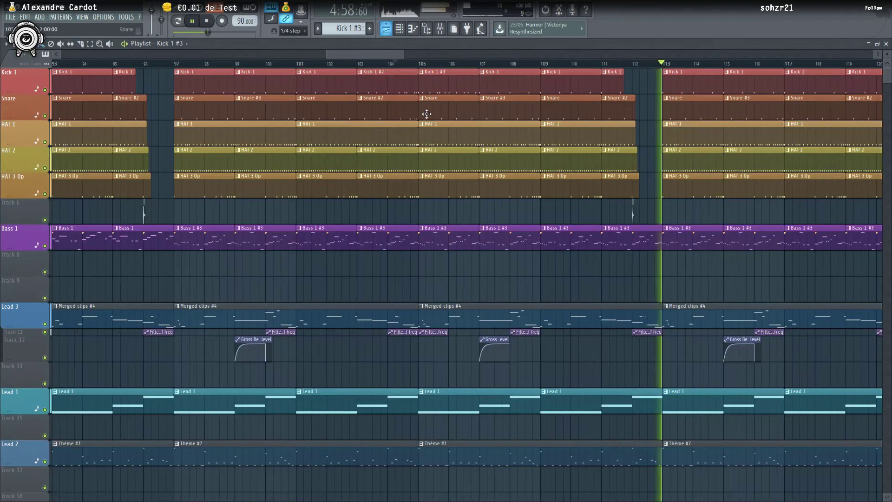
Clear the kick and snare clips from bar 113 onward and HAT 1 from bars 113 to 121, and play from about bar 104.
scroll(662, 84, down, 4)
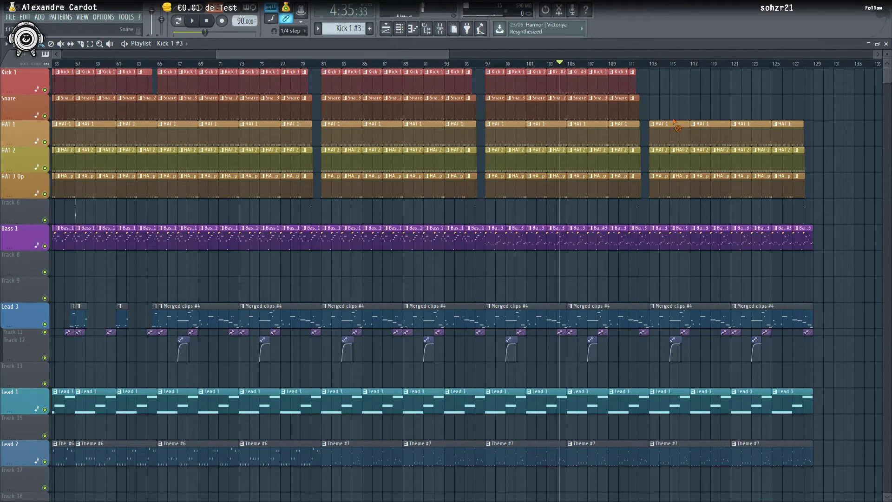
click(489, 63)
scroll(481, 73, up, 2)
click(457, 64)
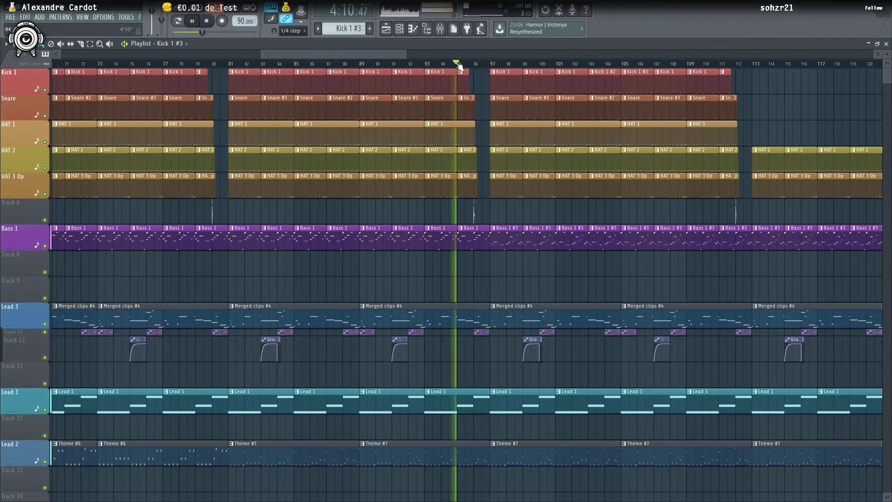
click(606, 63)
drag(369, 53, 421, 55)
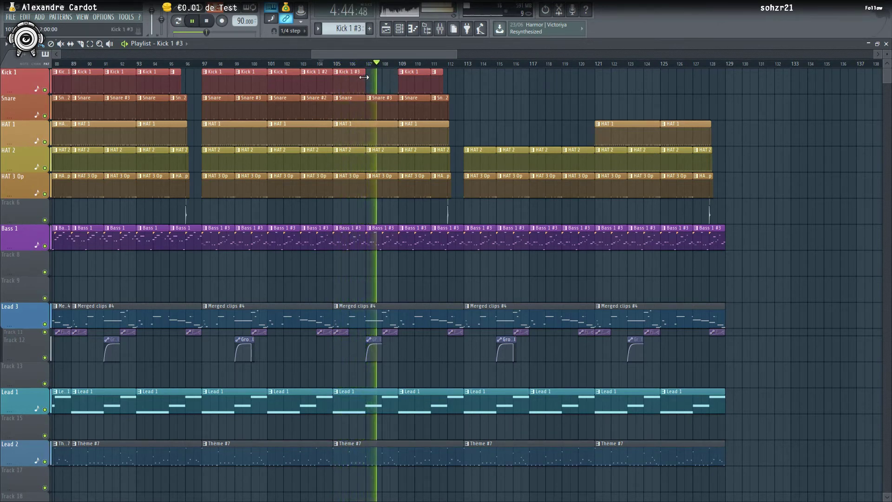
Place Kick 1 #3 clips at bars 107 and 109 in place of the Kick 1 clips and resume playback.
key(space)
scroll(379, 83, up, 3)
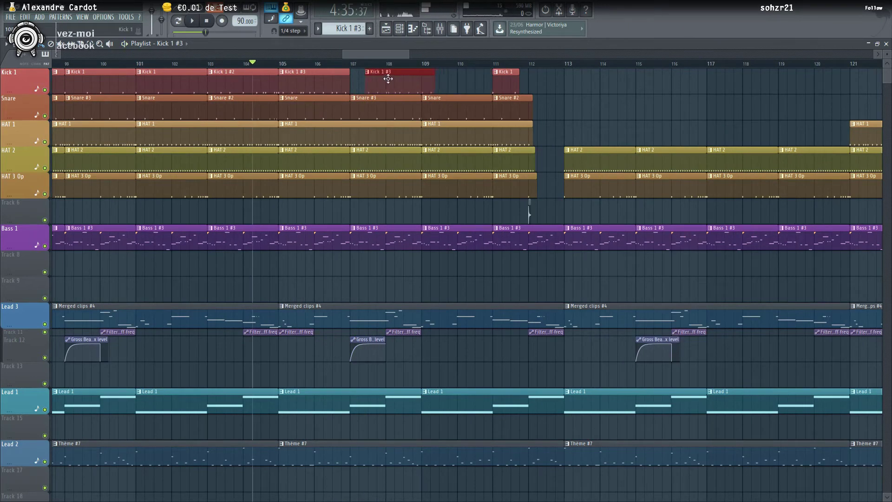
scroll(375, 76, up, 4)
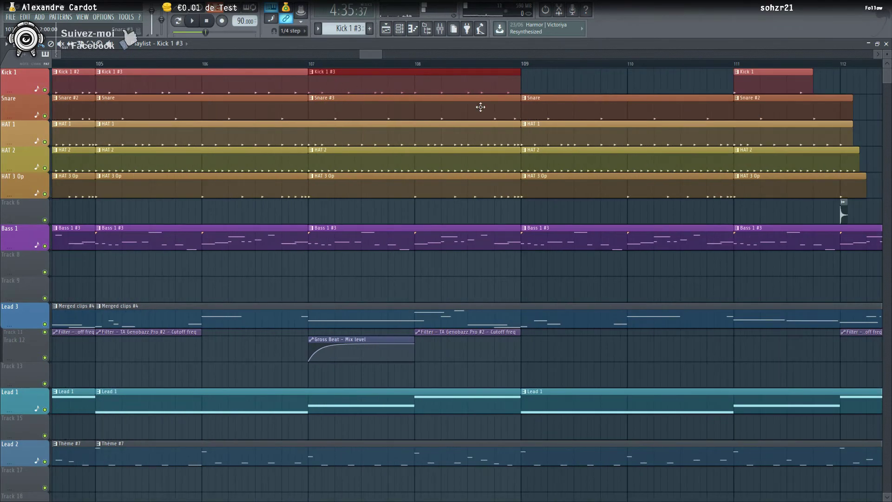
mouse_move(524, 205)
mouse_down()
mouse_move(570, 211)
mouse_move(579, 15)
mouse_up()
scroll(707, 76, down, 4)
key(space)
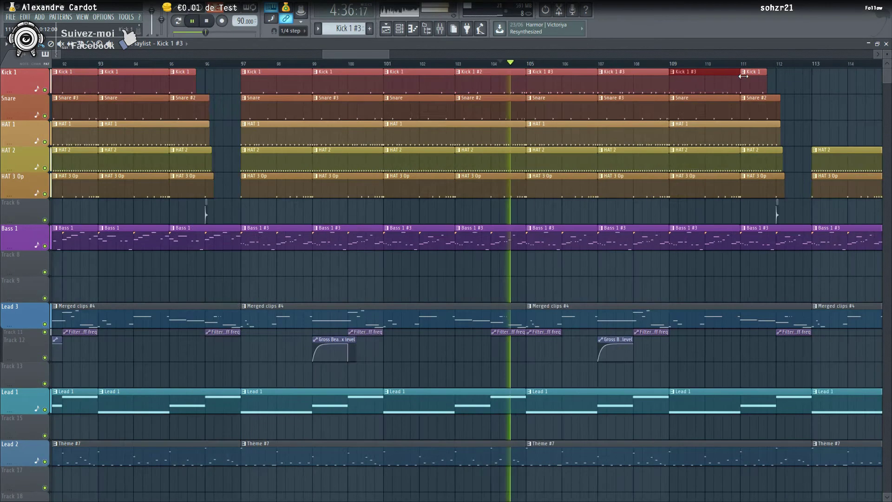
Replace the short Kick 1 clip at bar 111 with a two-bar Kick 1 #3 clip and audition the section's end.
click(728, 63)
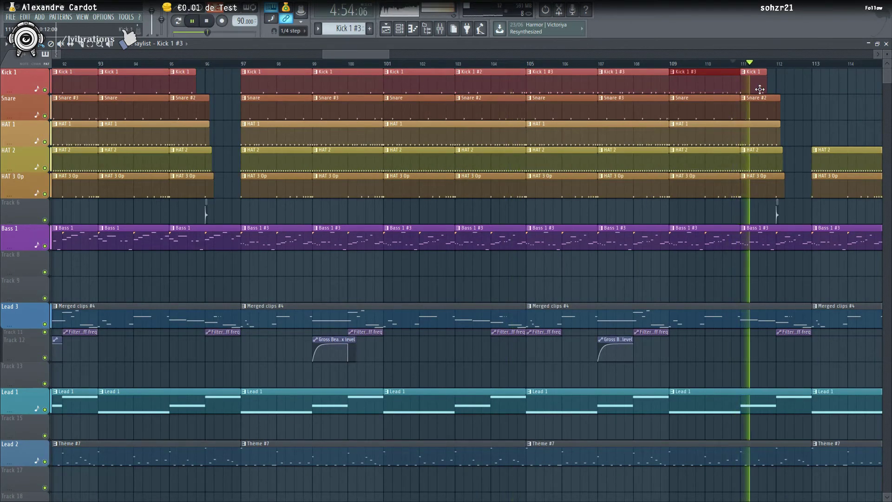
right_click(756, 87)
key(space)
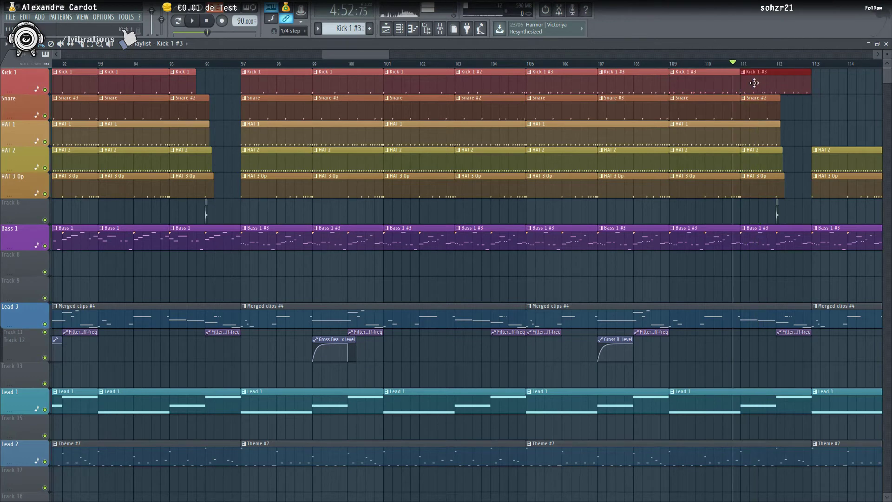
key(space)
scroll(754, 83, up, 4)
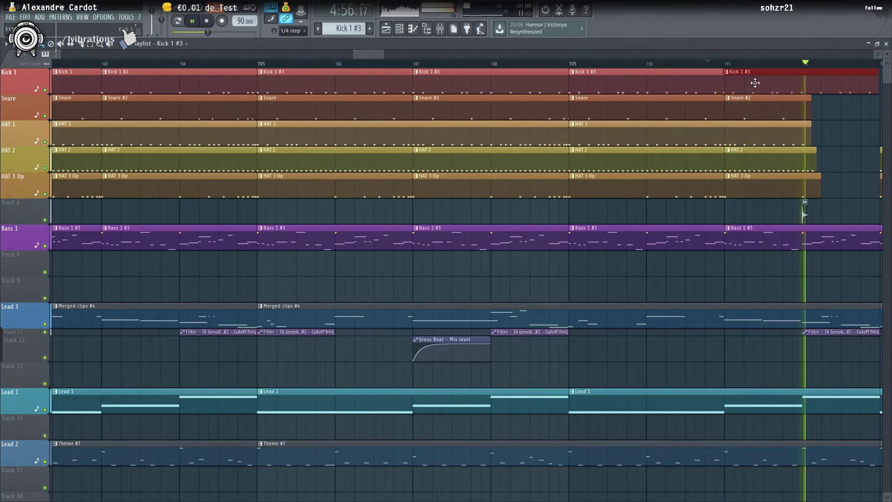
key(space)
key(space)
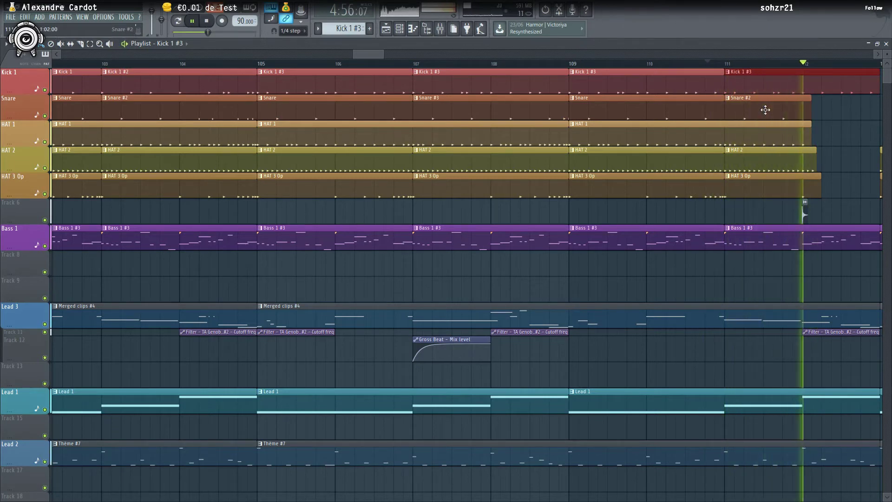
Play from just before bar 113 and delete the remaining HAT 1 clips at bars 121 and 125.
scroll(774, 116, down, 3)
drag(355, 52, 408, 57)
key(space)
click(411, 63)
key(space)
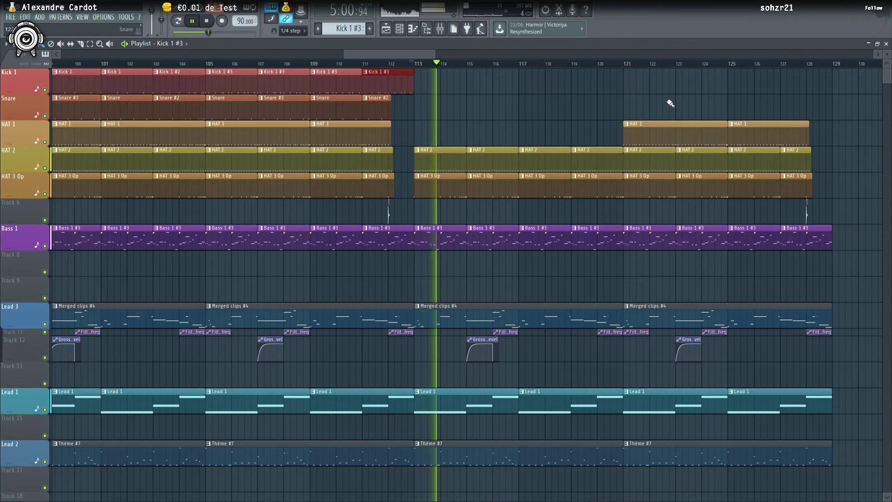
right_click(666, 121)
right_click(761, 132)
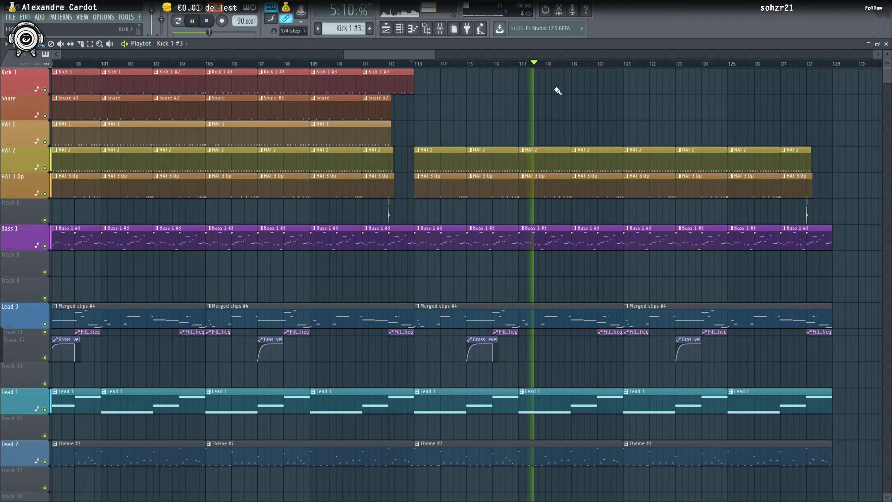
Place a Kick 1 #3 clip at bar 121 on the kick track and stop playback.
scroll(579, 104, up, 2)
scroll(611, 96, down, 3)
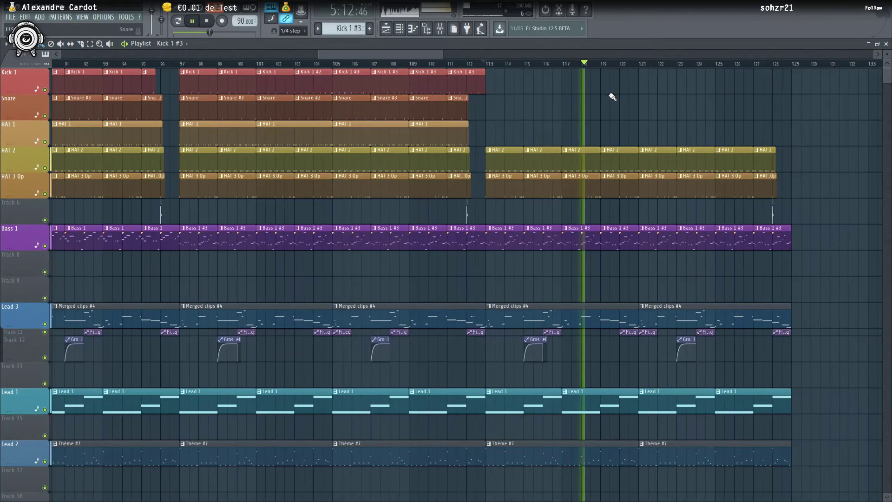
scroll(642, 86, up, 2)
click(644, 86)
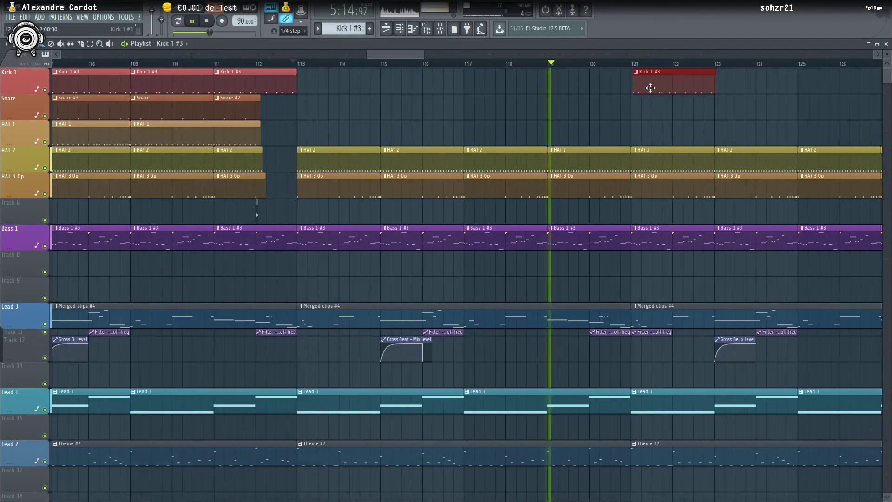
key(space)
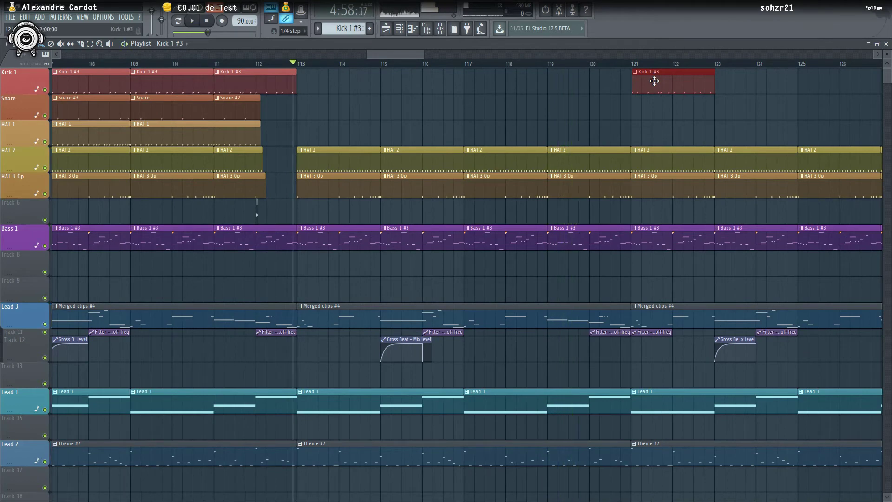
Make the kick clip at bar 121 a unique pattern, check its notes in the piano roll, and return to the playlist.
scroll(655, 81, up, 2)
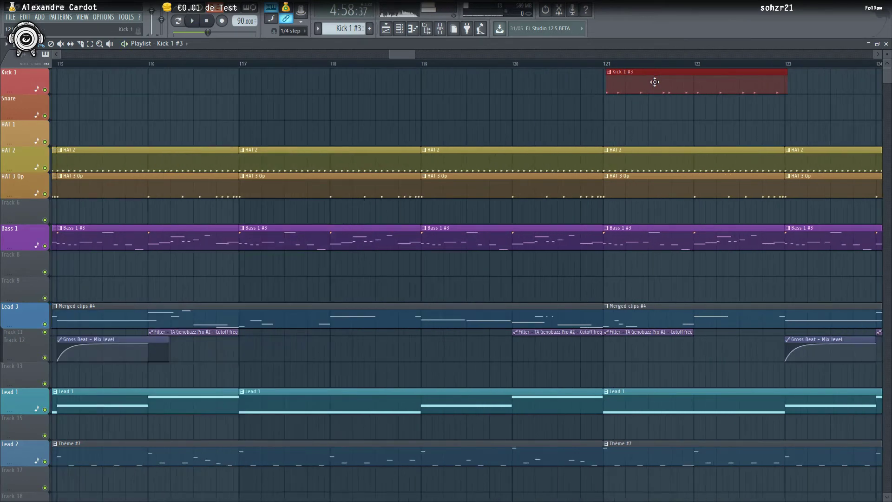
click(606, 72)
click(627, 133)
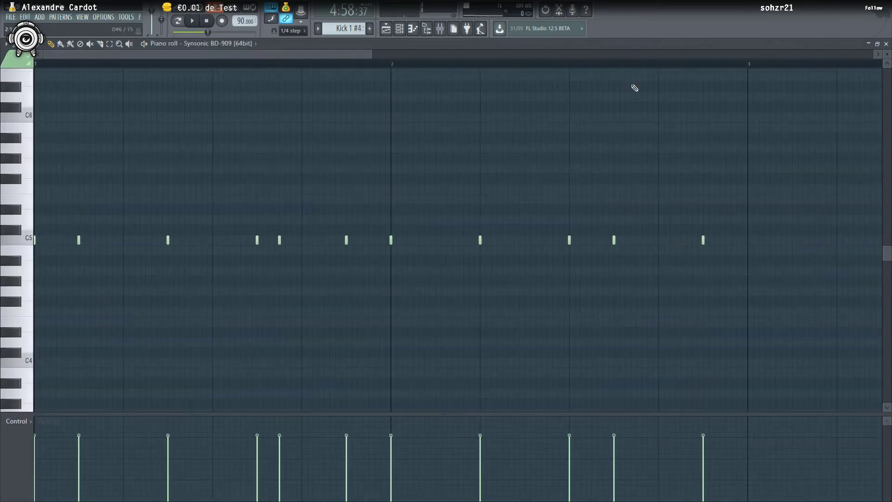
double_click(633, 86)
key(space)
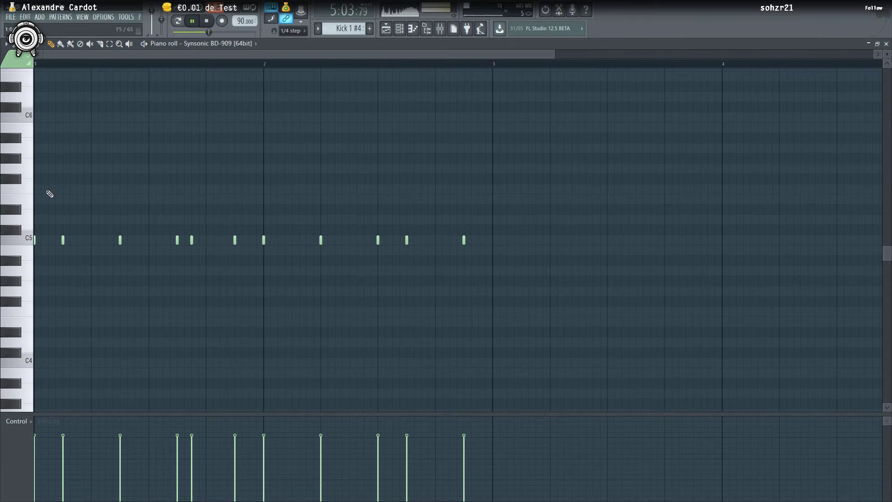
key(F5)
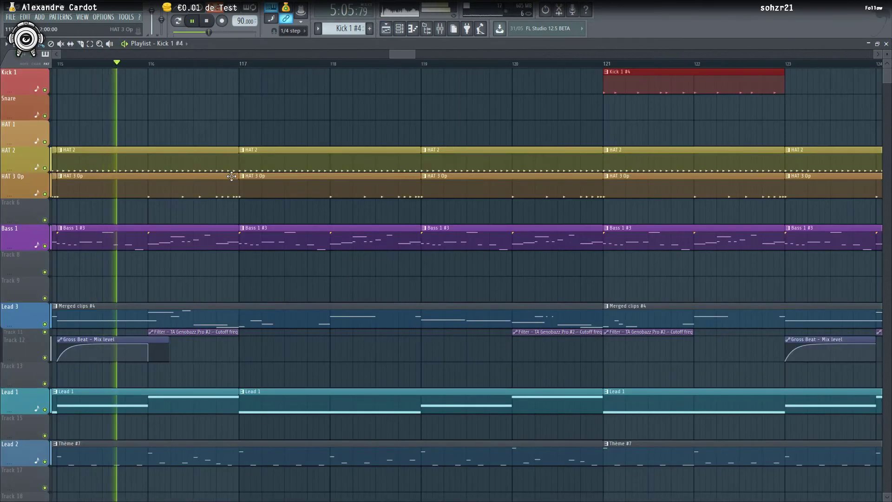
Trim the HAT 2 and Bass 1 #3 clips so they end shortly before bar 121, and stop playback.
ctrl+scroll(259, 184, down, 3)
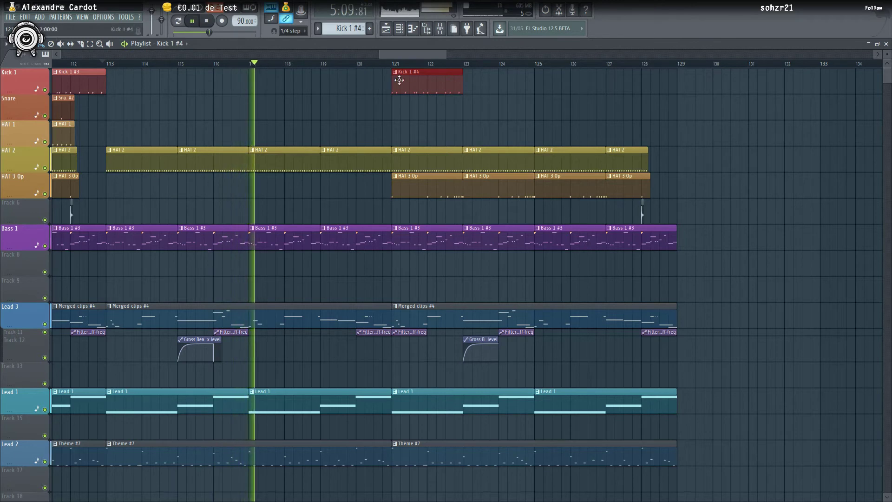
scroll(413, 70, left, 2)
ctrl+scroll(471, 121, up, 1)
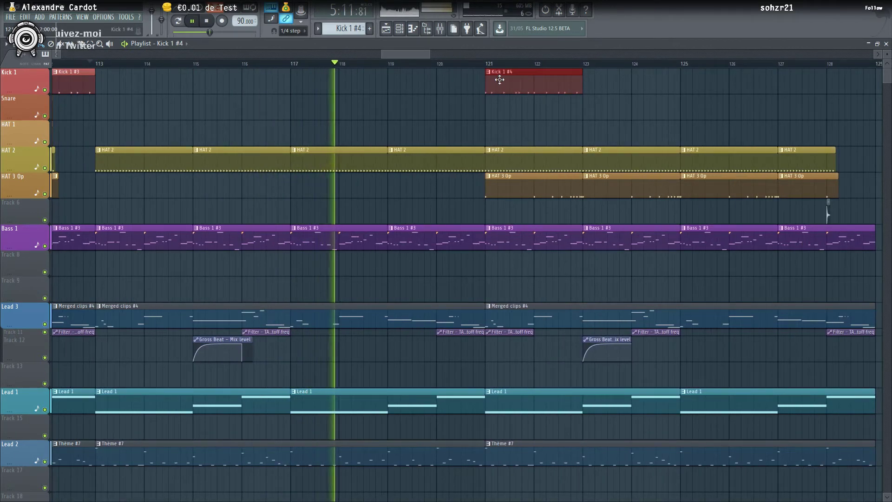
drag(484, 151, 467, 151)
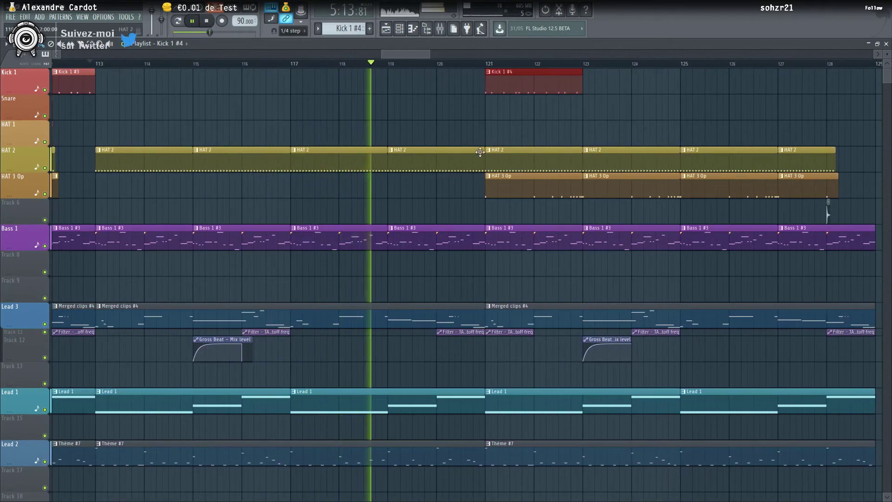
scroll(484, 191, down, 2)
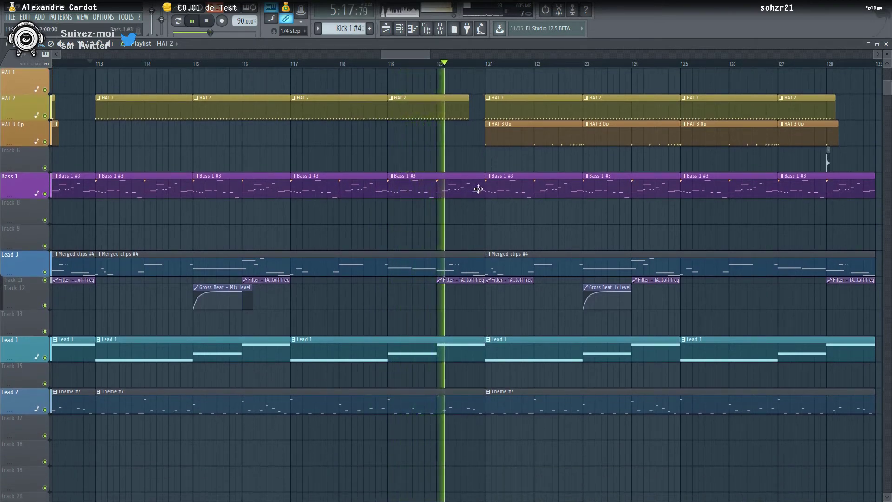
drag(484, 185, 455, 187)
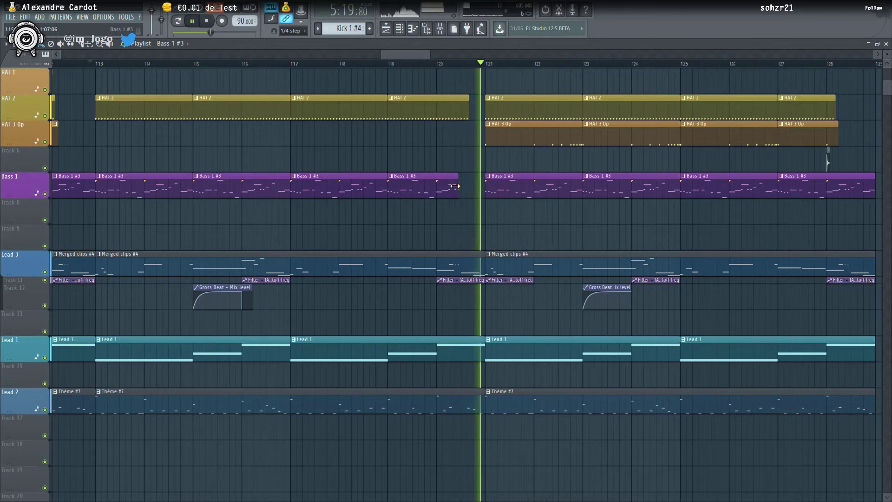
scroll(503, 149, up, 2)
key(space)
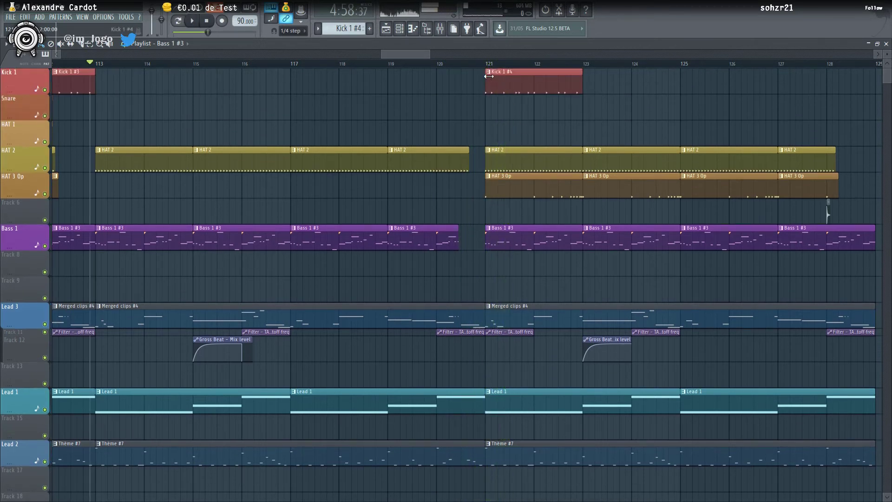
click(490, 72)
click(509, 133)
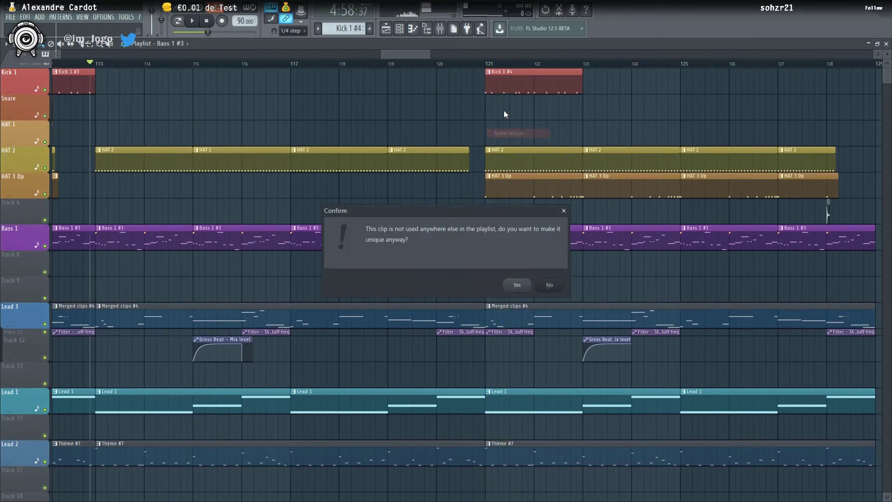
click(548, 285)
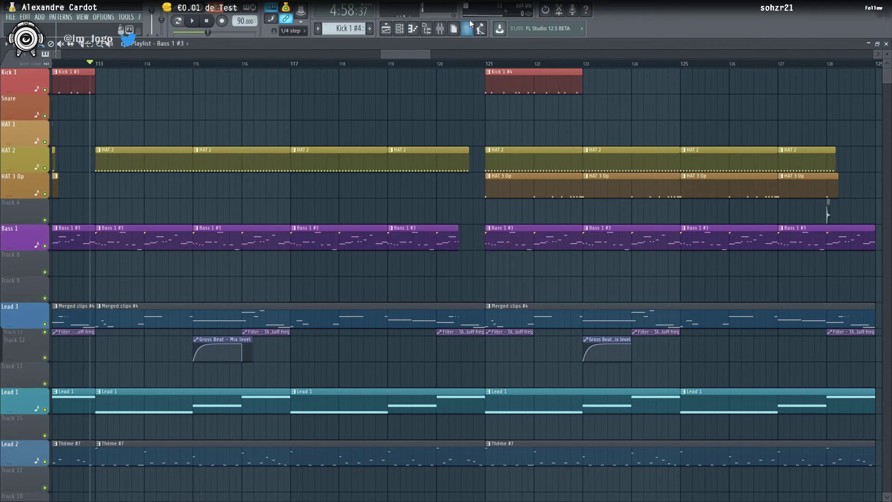
Open the Kick 1 #4 pattern in the piano roll and rework its first bar into evenly spaced eighth-note C5 kicks.
double_click(506, 80)
key(space)
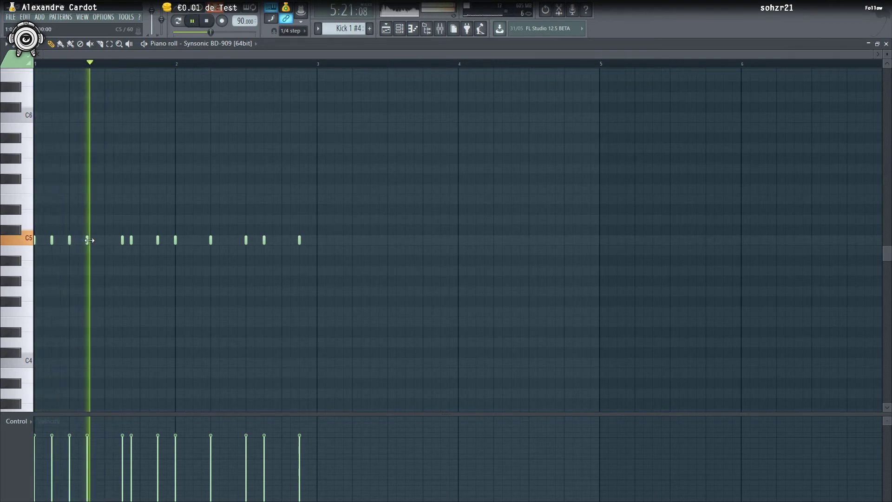
click(104, 241)
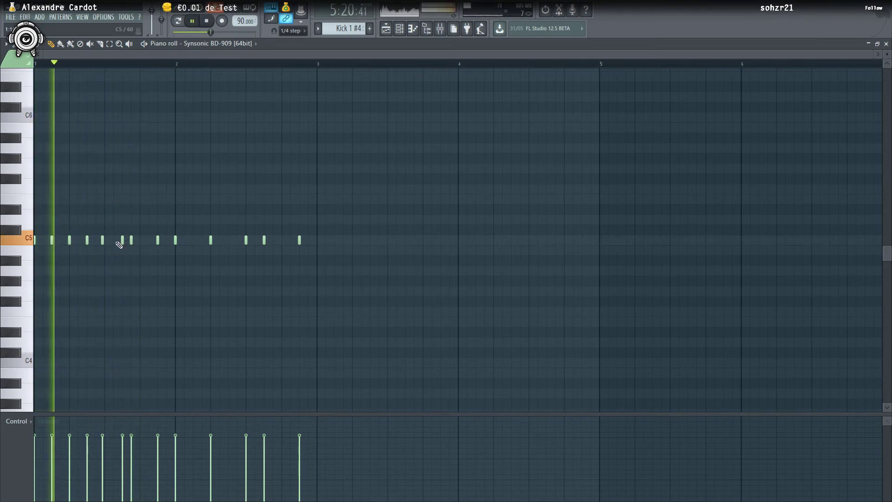
key(space)
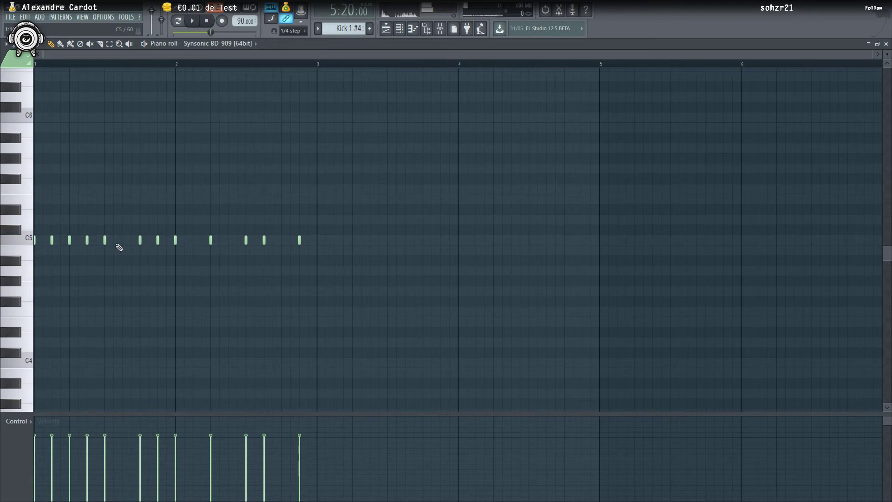
click(123, 240)
key(space)
Fill the gaps in the kick pattern's second bar with C5 notes on every eighth and play it back.
click(193, 240)
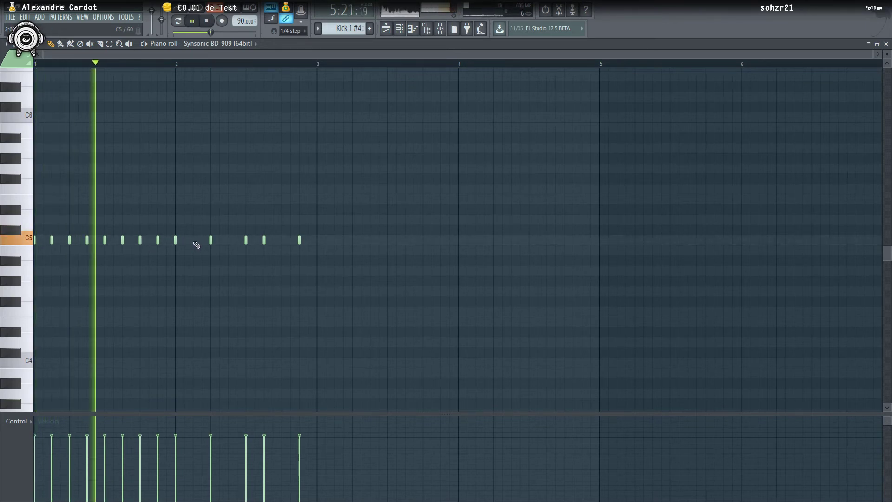
double_click(230, 240)
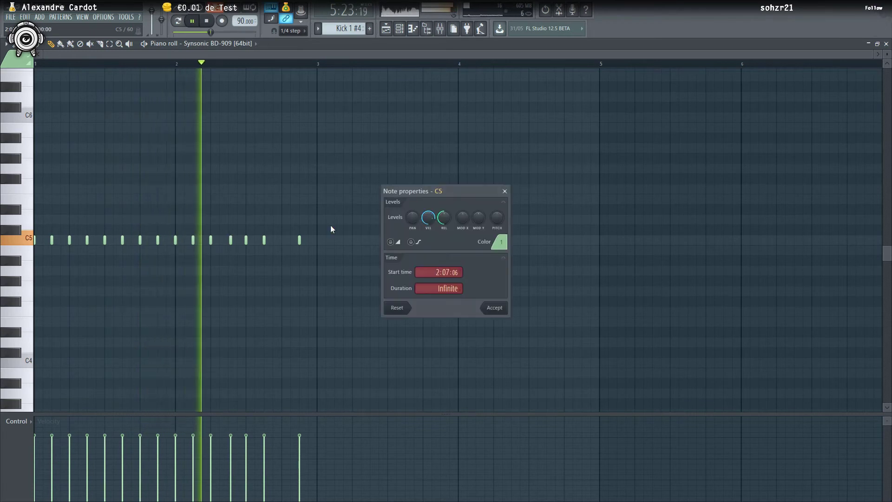
click(505, 191)
key(space)
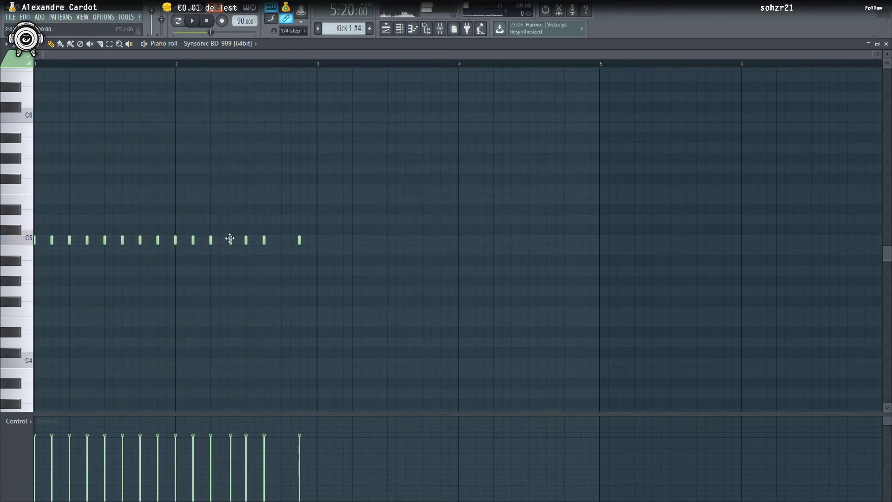
drag(229, 239, 228, 238)
click(282, 241)
key(space)
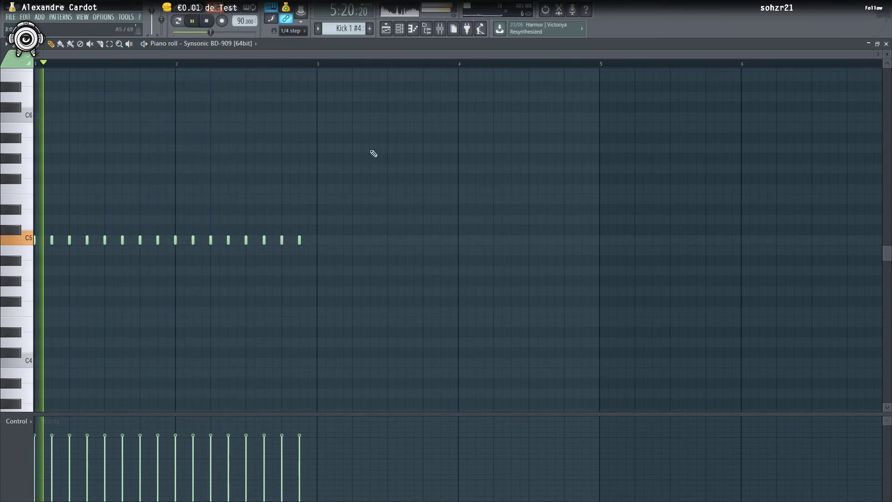
Return to the playlist, place a Snare clip at bar 121 on the Snare track, and play from there.
key(F5)
scroll(409, 114, down, 3)
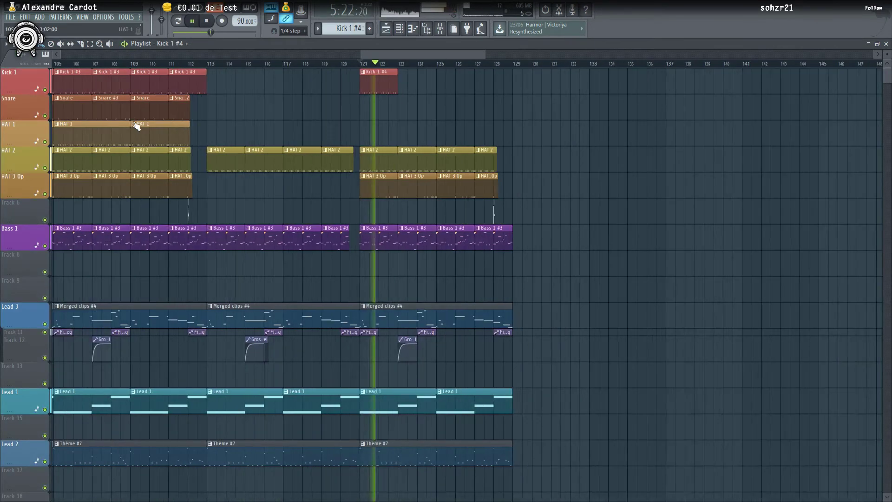
key(space)
click(145, 107)
scroll(327, 115, up, 3)
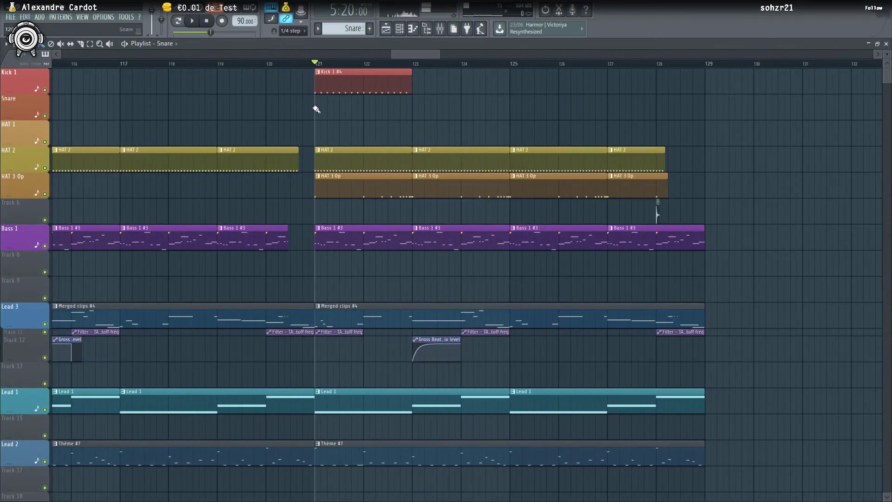
scroll(315, 109, up, 3)
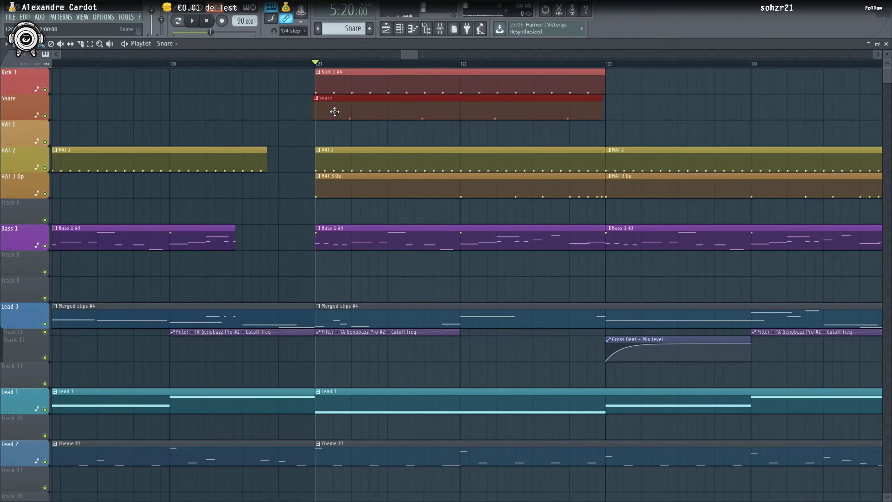
scroll(334, 112, up, 2)
key(space)
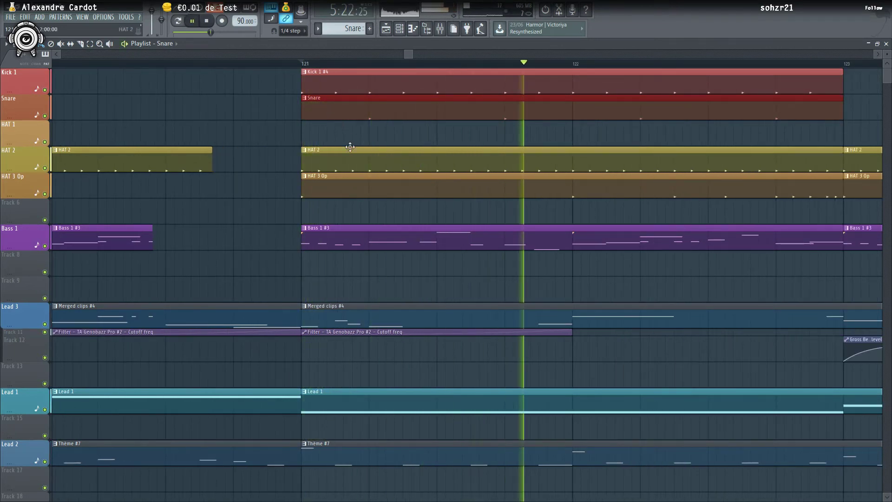
Delete the HAT 3 Op clips at bars 121, 123 and 125.
scroll(343, 122, down, 4)
right_click(361, 199)
right_click(456, 197)
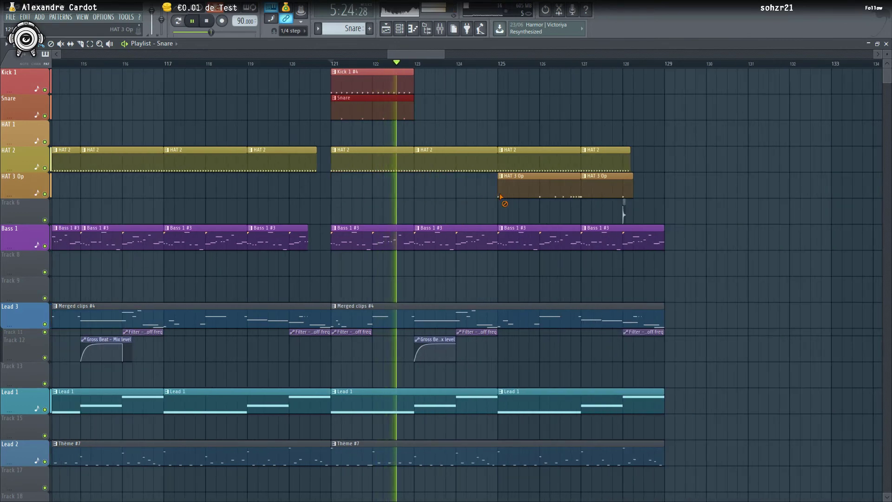
right_click(502, 195)
Place a HAT 1 clip on the HAT 1 track and align its start with bar 121.
scroll(271, 201, down, 3)
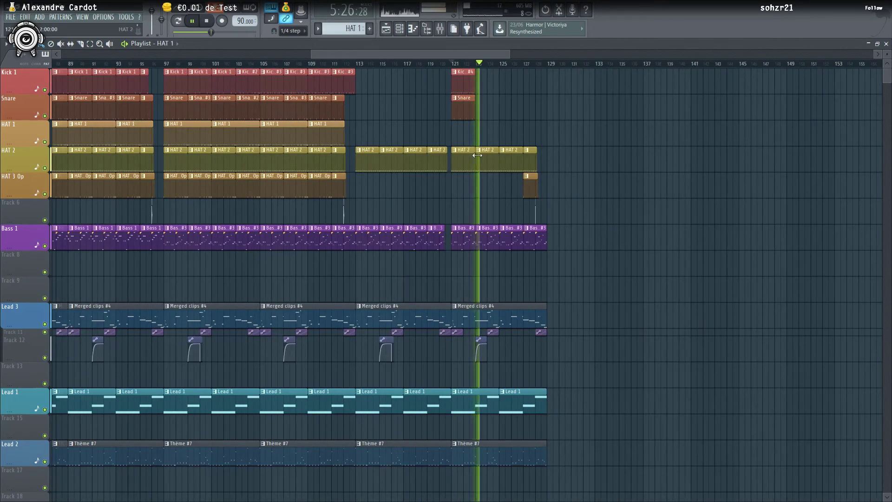
scroll(413, 137, up, 3)
click(413, 137)
scroll(416, 135, up, 3)
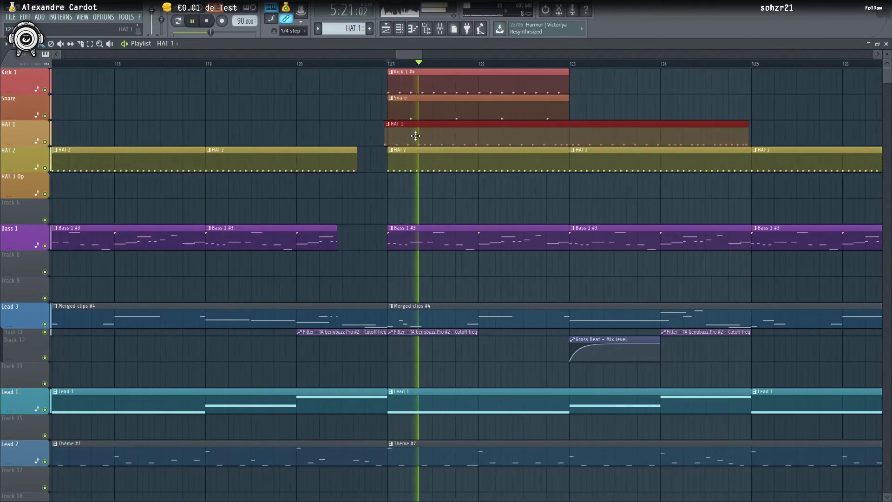
drag(416, 136, 409, 135)
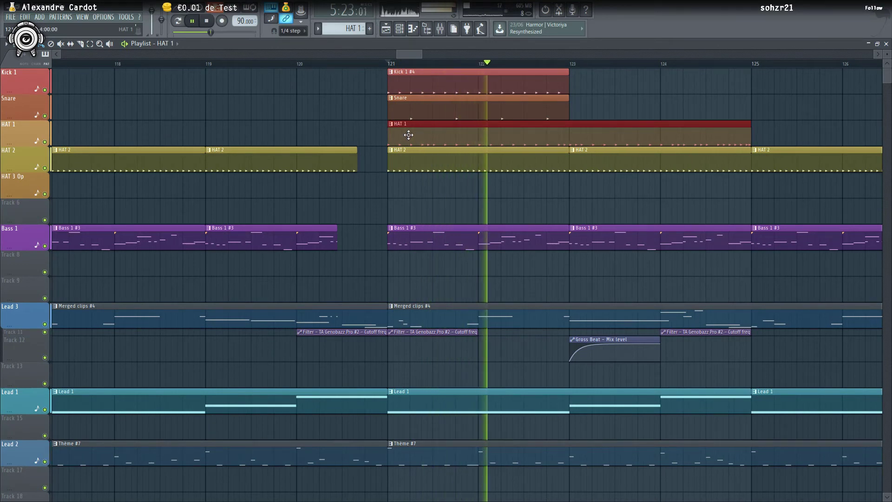
Try duplicating the Kick 1 #4, Snare and HAT 1 clips together to bar 125, and undo the duplication.
scroll(402, 126, down, 2)
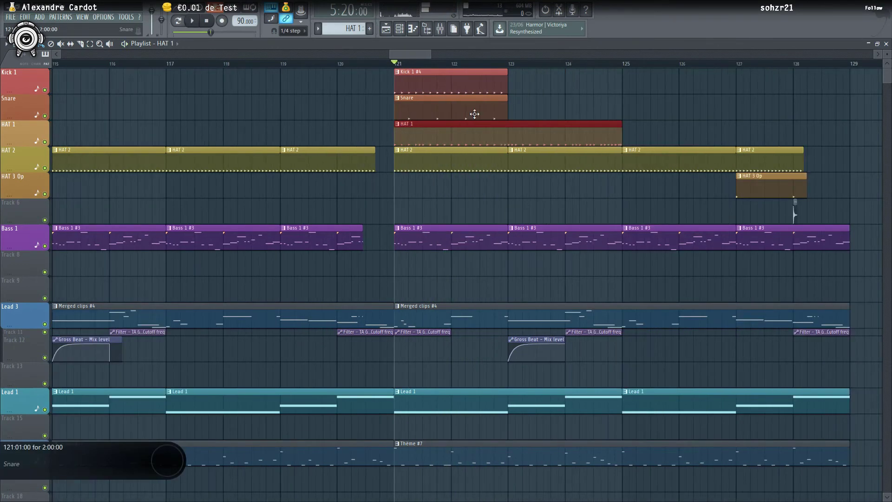
key(ctrl+b)
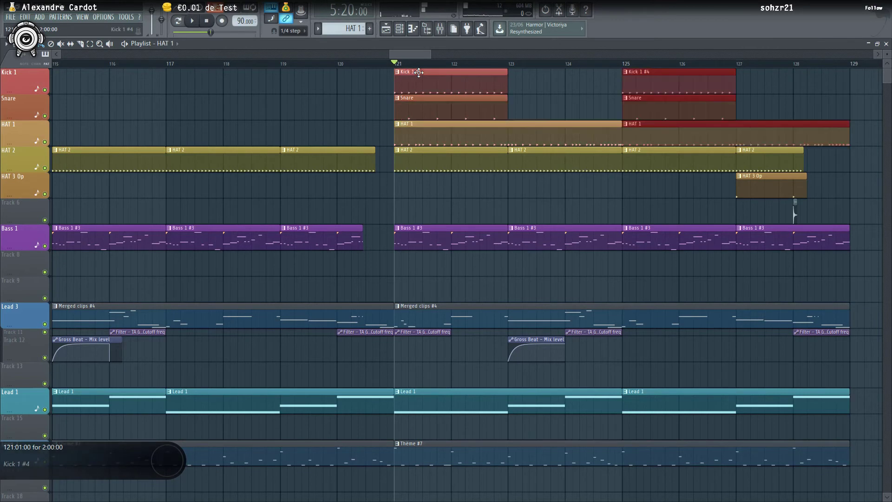
key(ctrl+z)
click(515, 88)
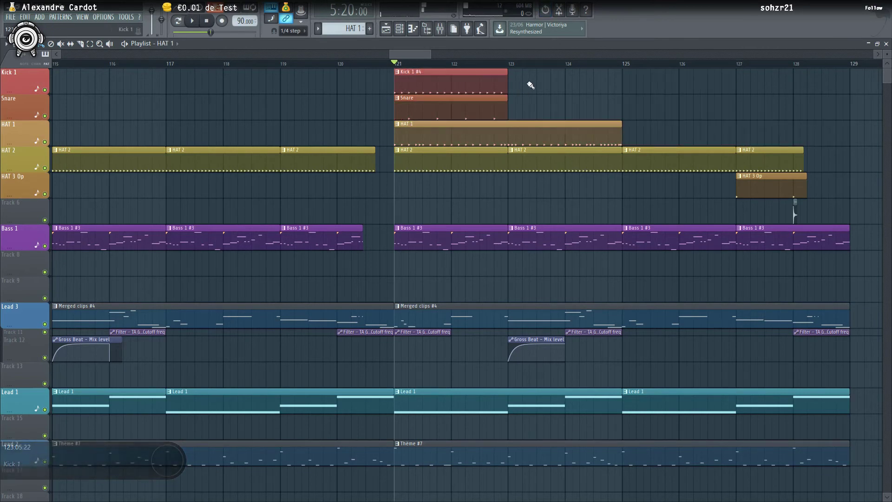
Repeat the Kick 1 #4 and Snare clips from bar 121 up to bar 129, and duplicate the HAT 1 clip to bar 125.
drag(459, 95, 451, 100)
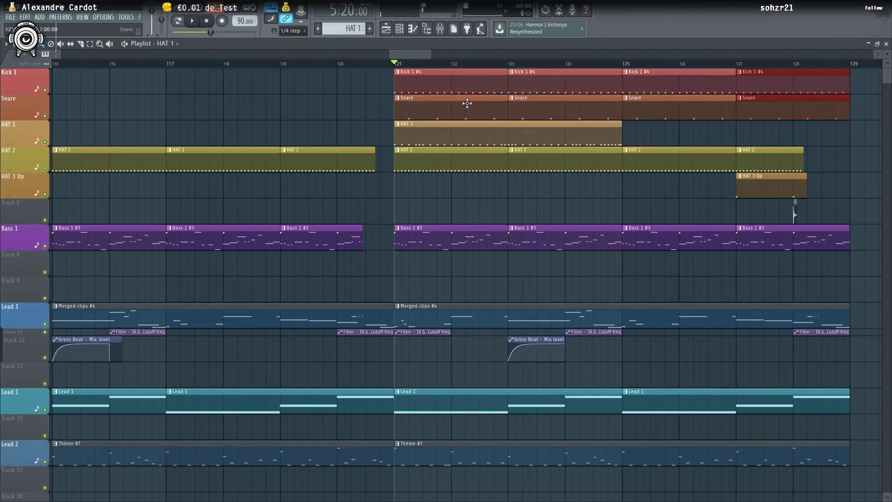
click(578, 136)
key(ctrl+b)
scroll(578, 135, down, 4)
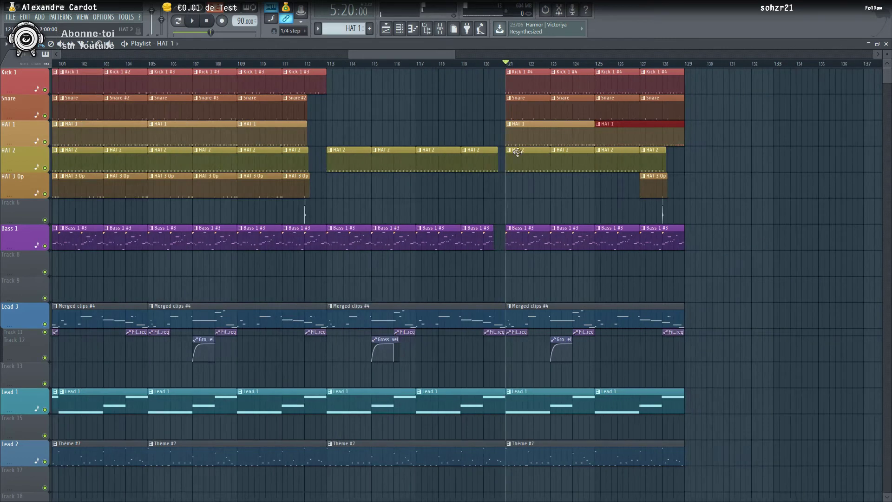
Audition the section from bar 121 and make the HAT 1 clip at bar 121 a unique pattern.
key(space)
scroll(517, 124, up, 2)
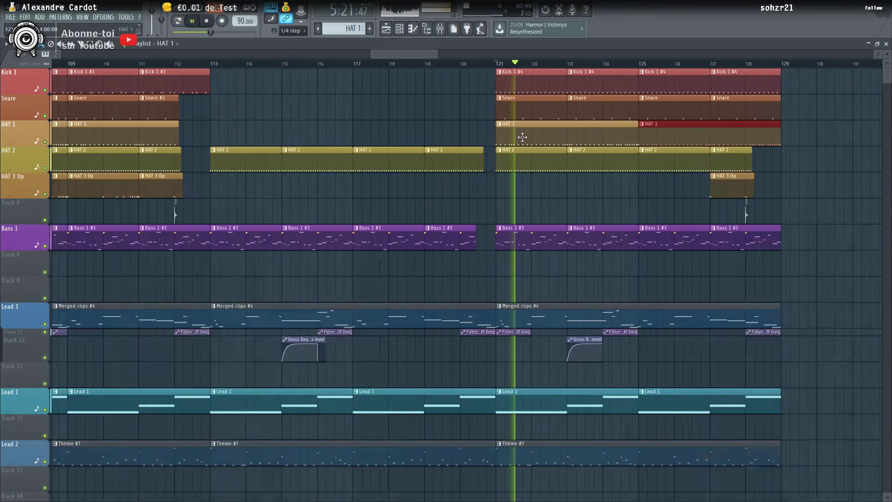
key(space)
click(500, 125)
click(520, 185)
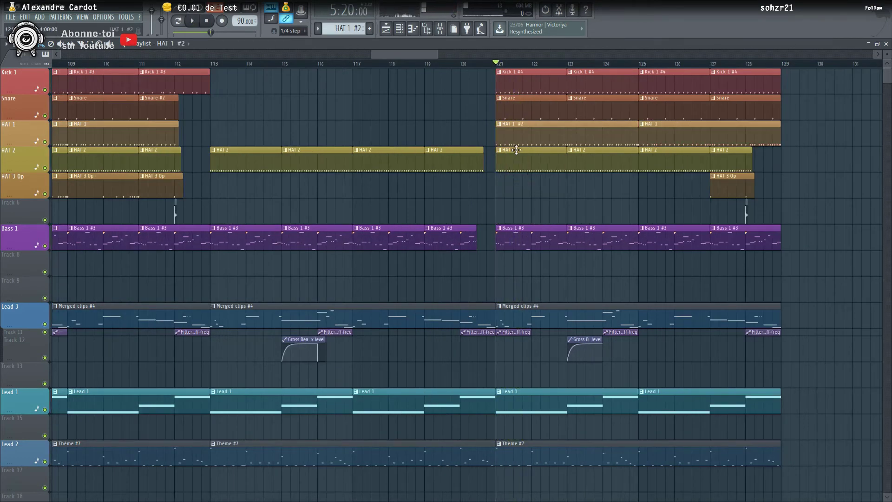
Open the HAT 1 #2 pattern for editing and add C5 hits between the existing ones in bar 1, auditioning them.
double_click(514, 134)
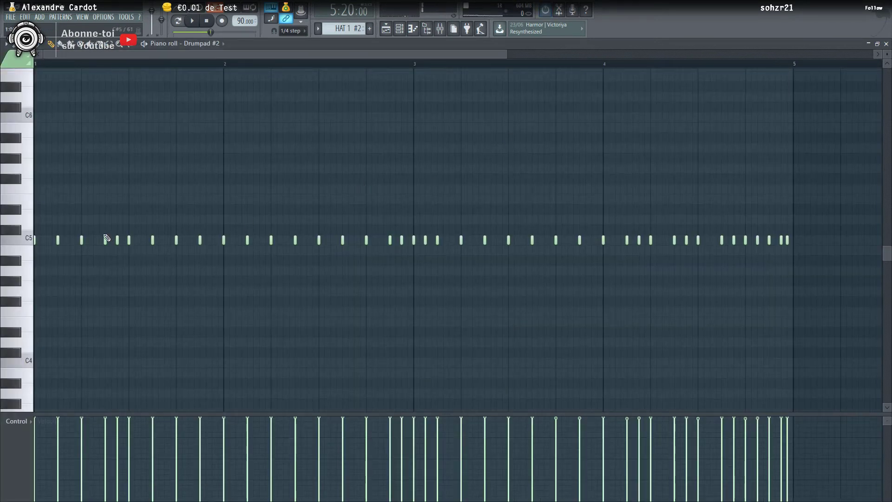
key(space)
key(space)
key(space)
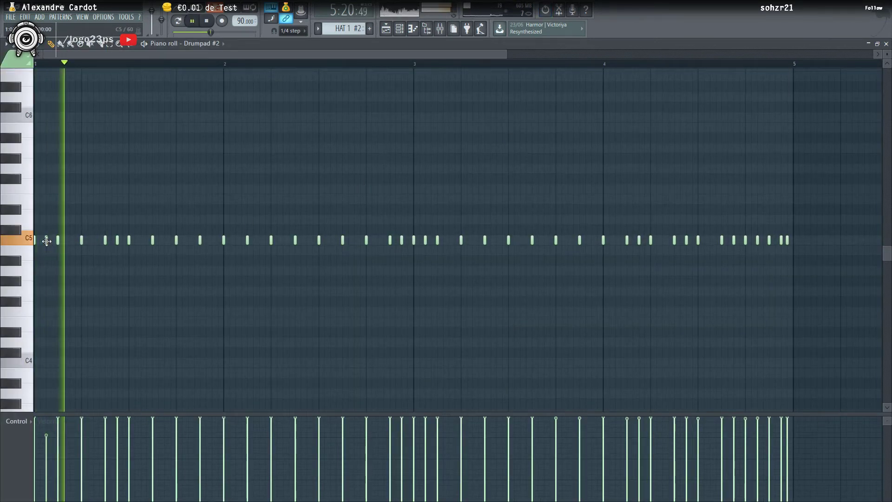
key(space)
key(space)
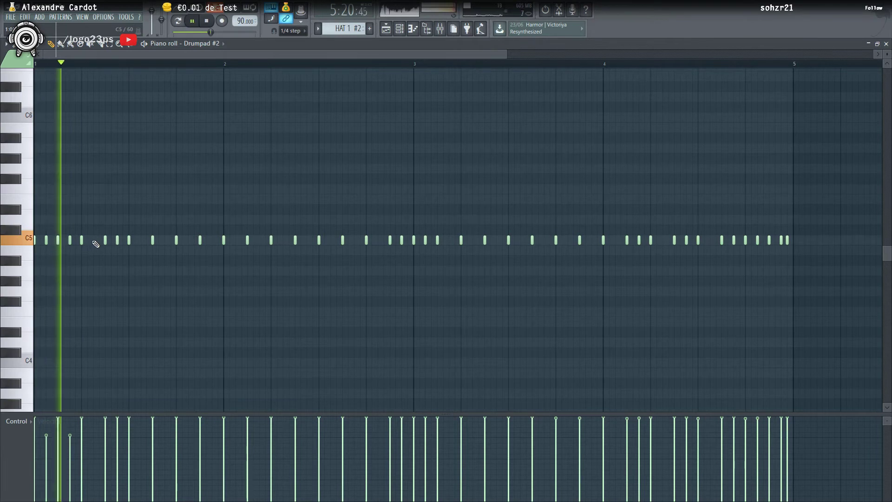
key(space)
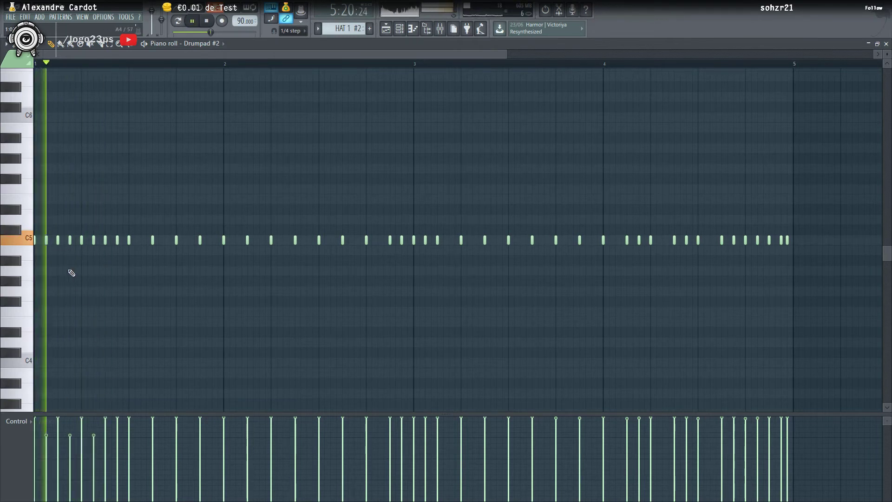
key(space)
key(space)
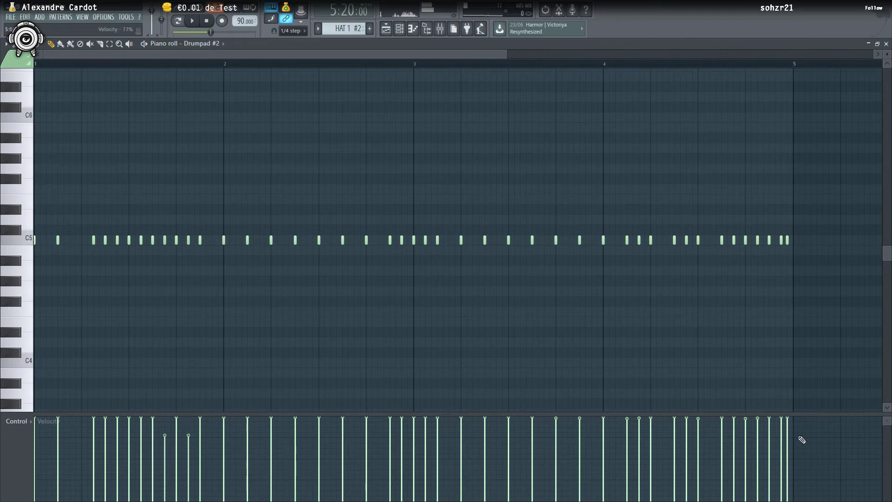
Lower the velocity of all hi-hat hits to about 77% and fill bar 1 with evenly spaced sixteenth-note hits on C5.
drag(622, 438, 61, 450)
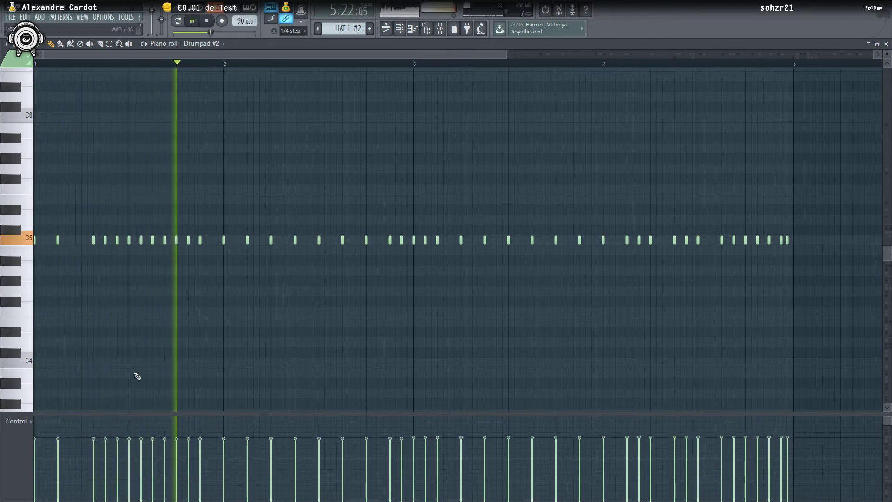
key(space)
key(space)
key(space)
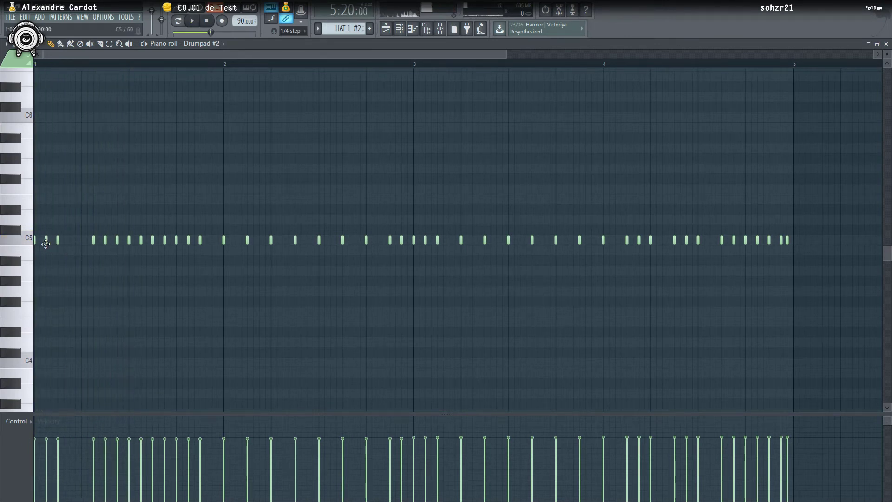
key(space)
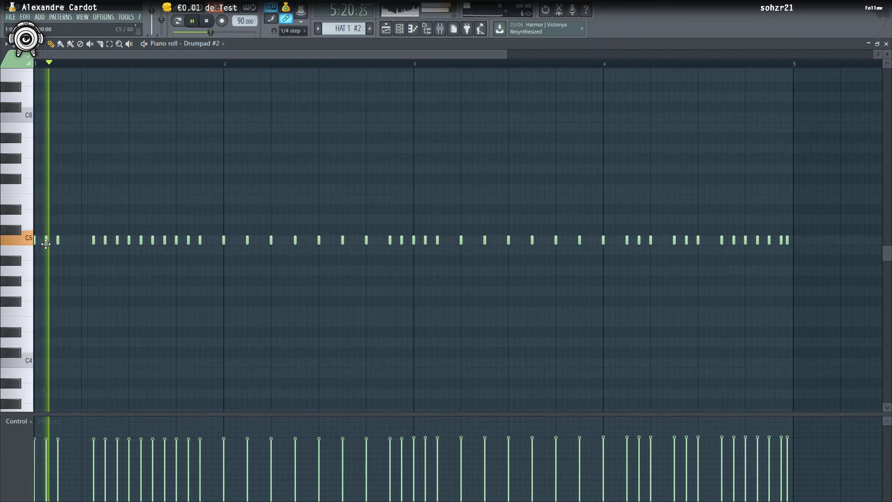
key(space)
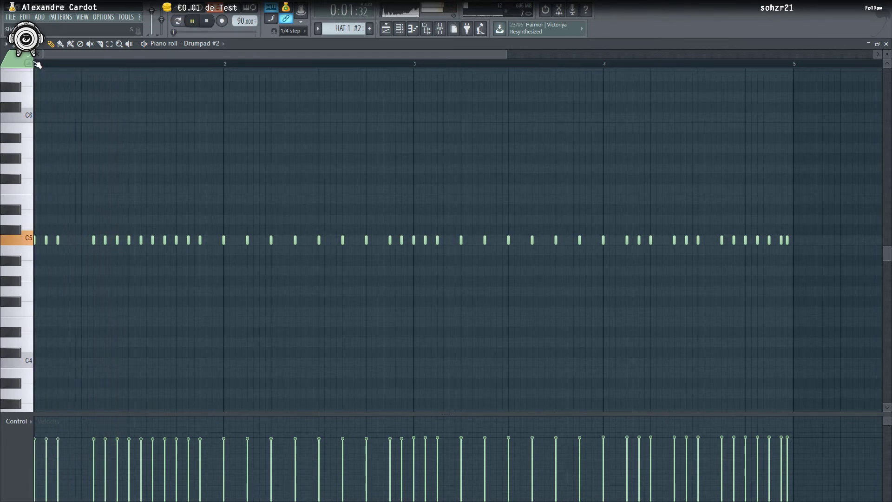
key(space)
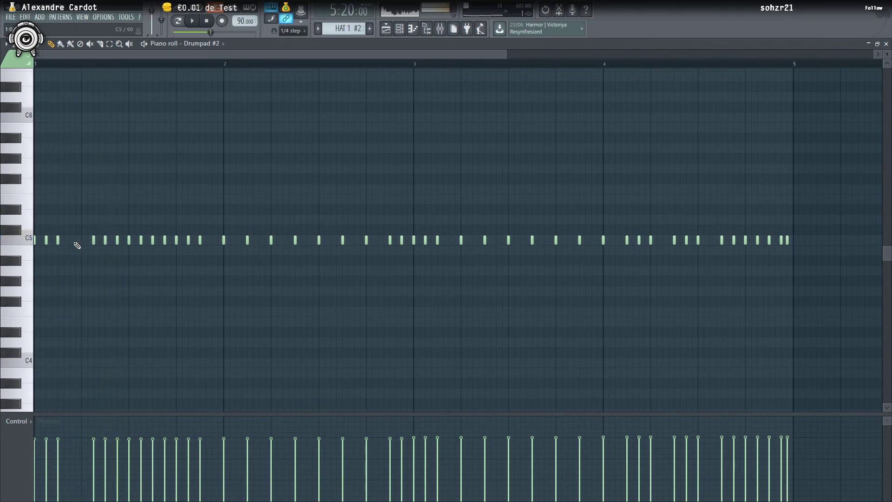
click(84, 241)
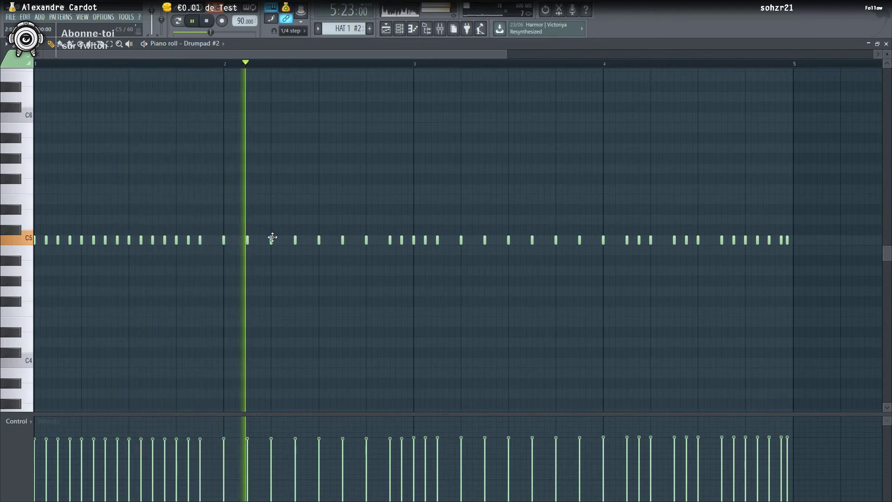
key(space)
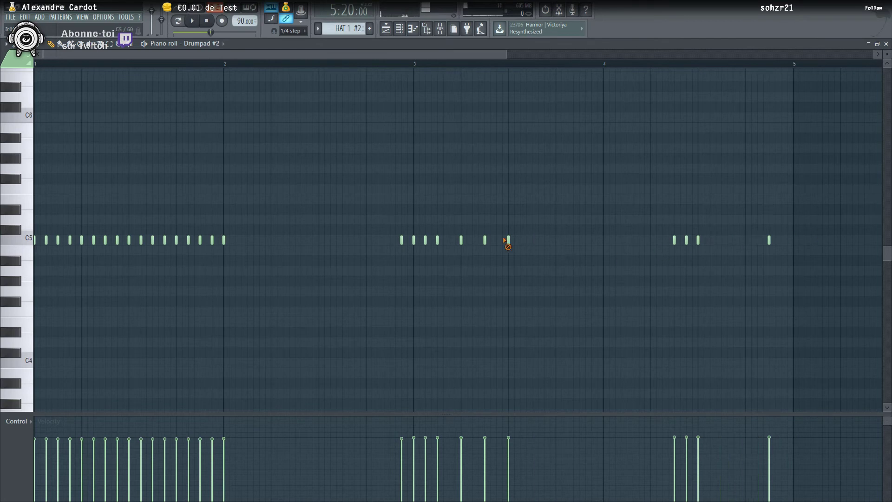
Delete the hits after bar 1 and duplicate the bar 1 hits three times to fill bars 2 to 4.
drag(382, 181, 765, 306)
key(Delete)
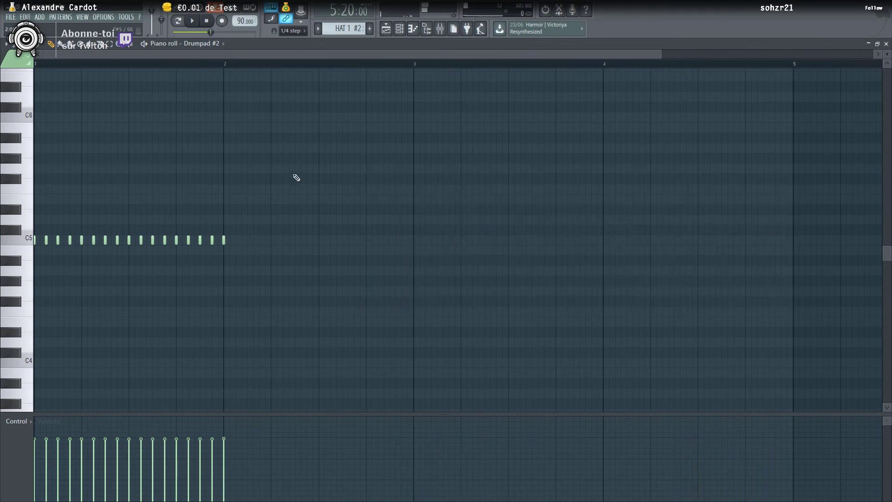
drag(299, 165, 11, 372)
key(ctrl+b)
key(ctrl+b)
key(ctrl+b)
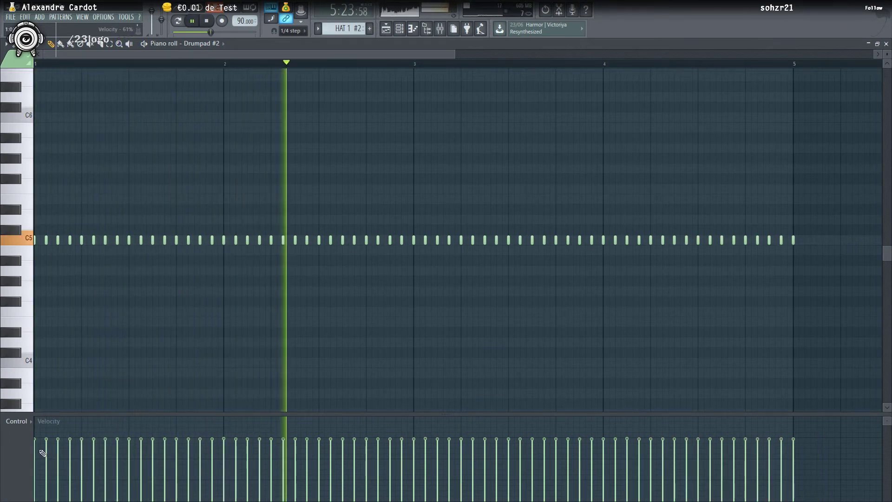
Show note fine pitch in the control lane and vary the pitch of the bar 1 hits, raising some to +1200 cents.
click(24, 445)
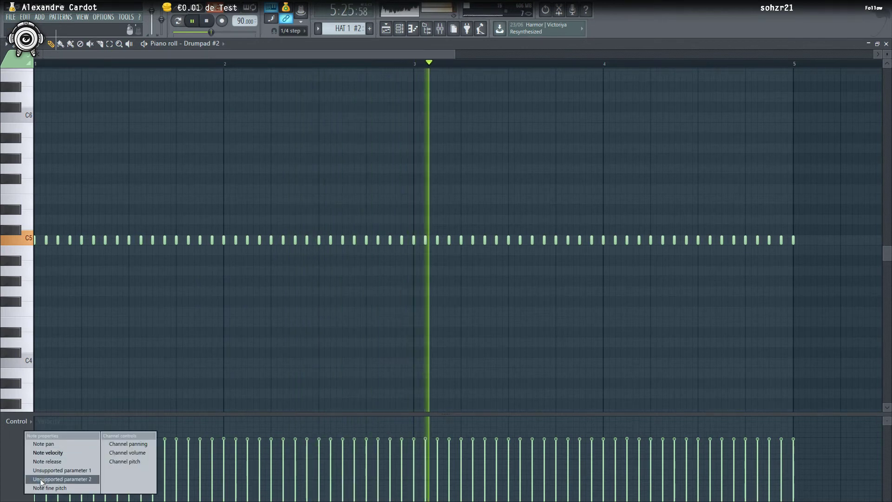
click(45, 487)
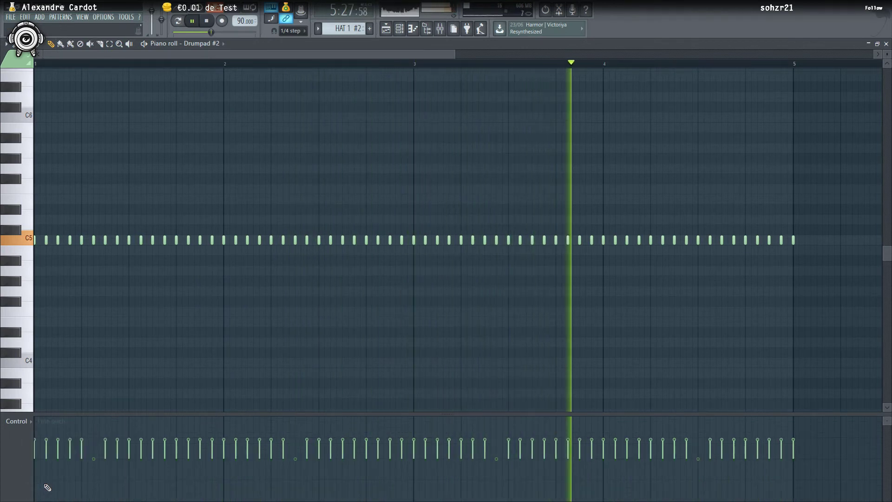
key(space)
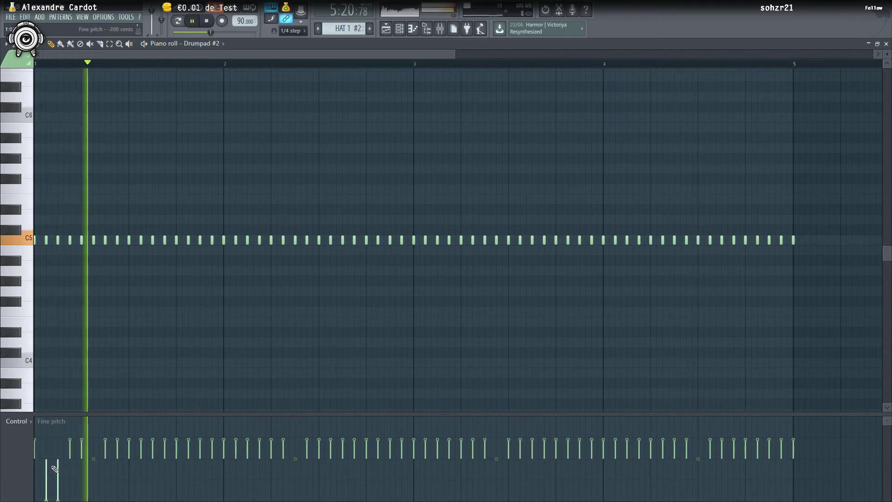
drag(52, 499, 52, 418)
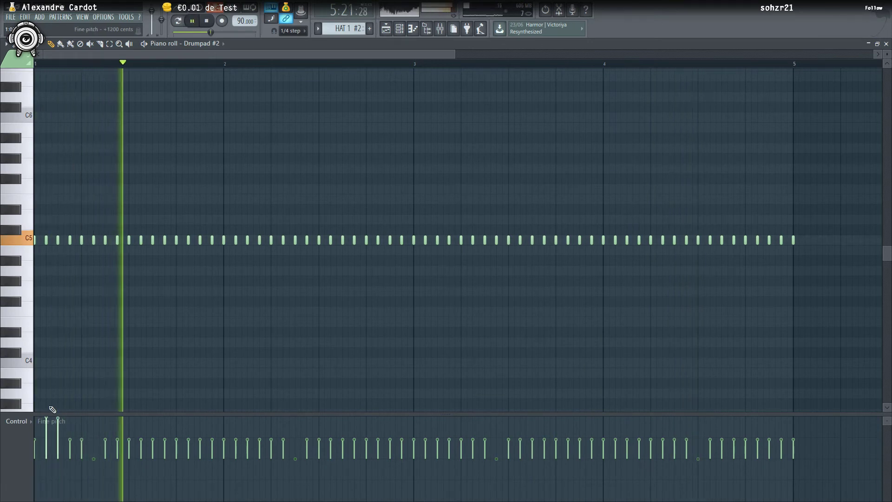
click(61, 439)
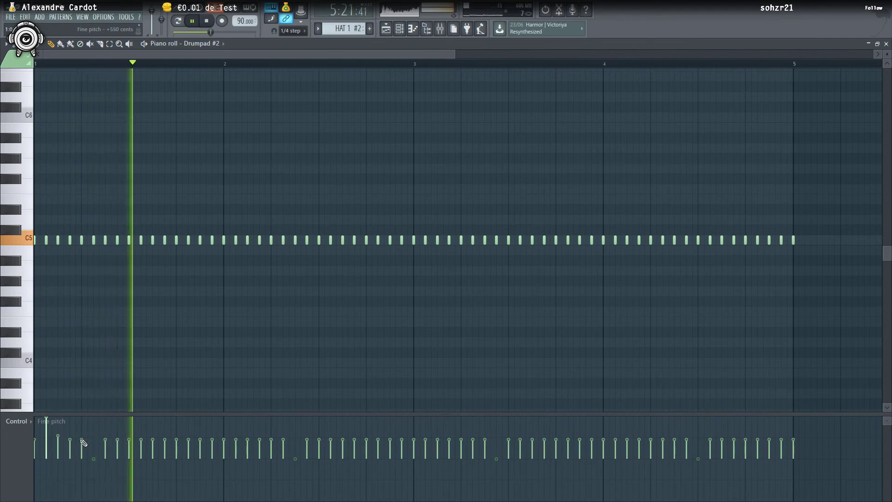
drag(69, 437, 71, 418)
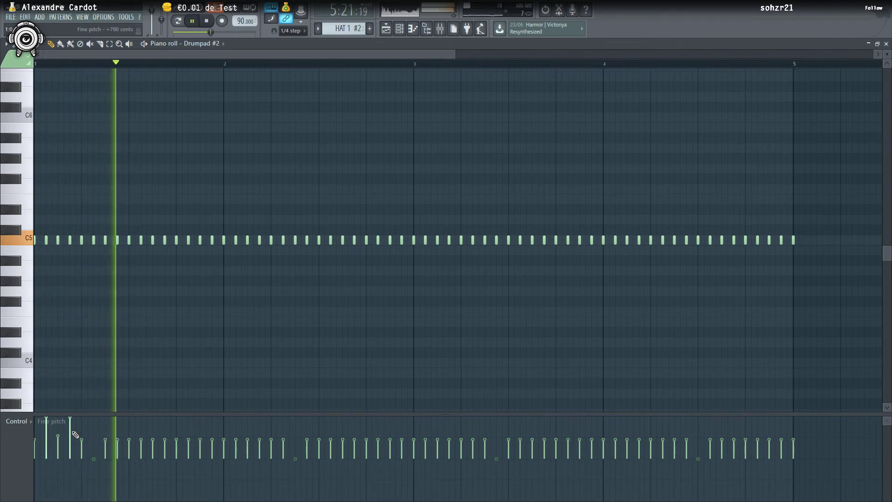
click(70, 437)
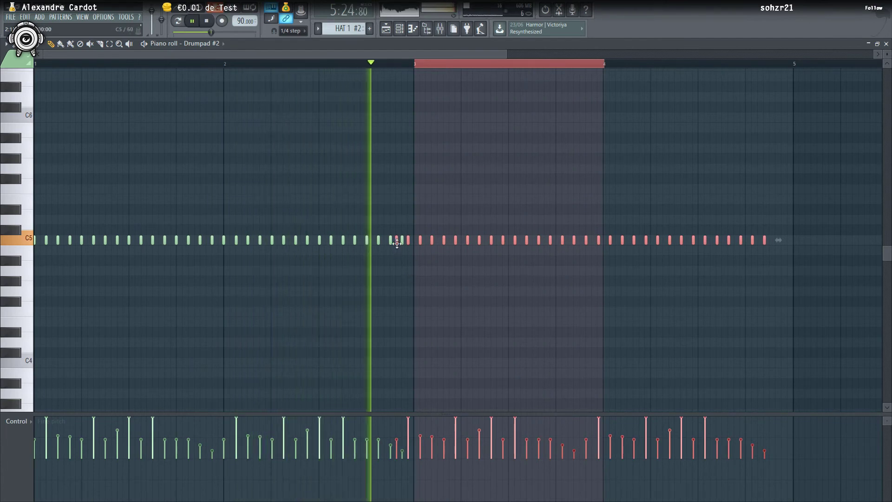
Align the duplicated pitch-varied hi-hat hits so that the copy starts exactly on bar 3.
key(space)
drag(397, 244, 409, 243)
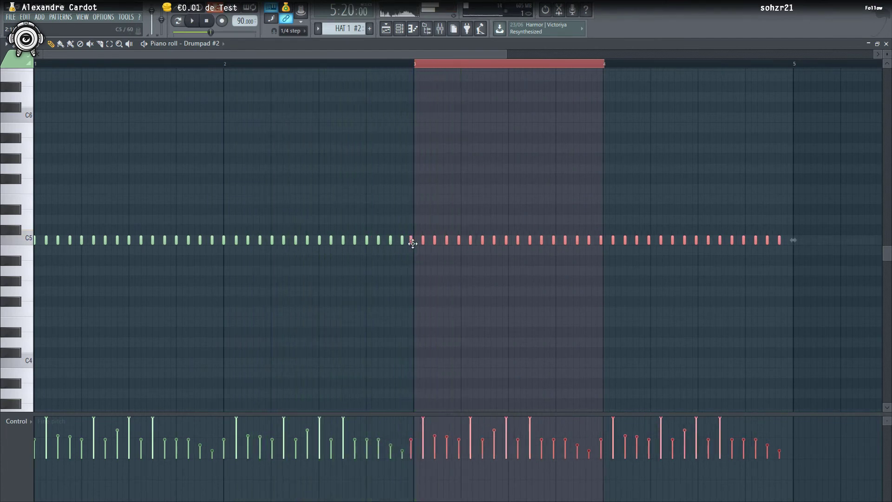
key(space)
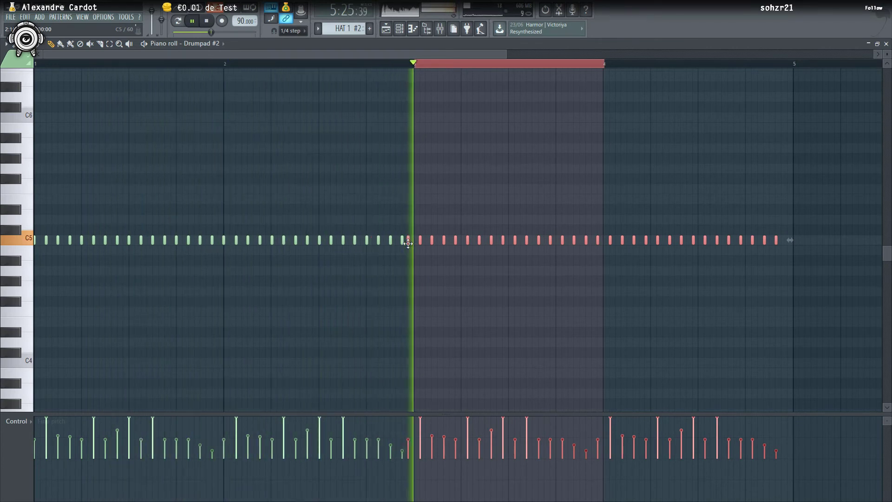
key(space)
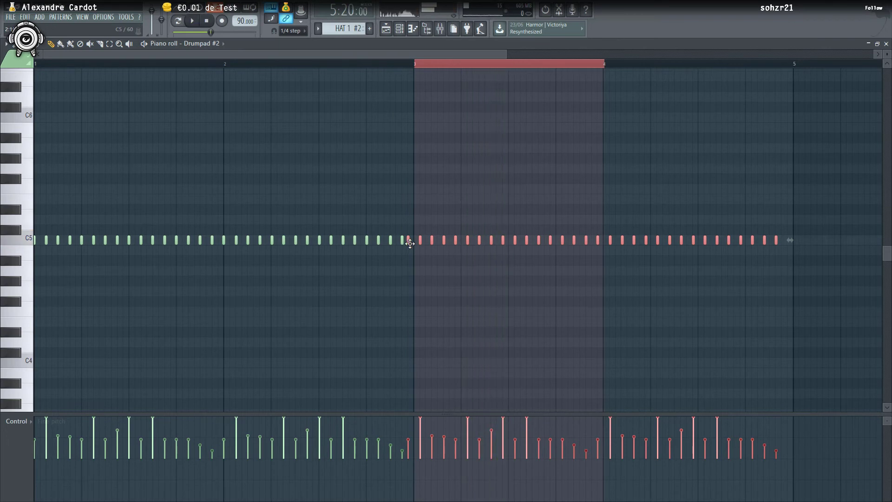
drag(410, 244, 413, 244)
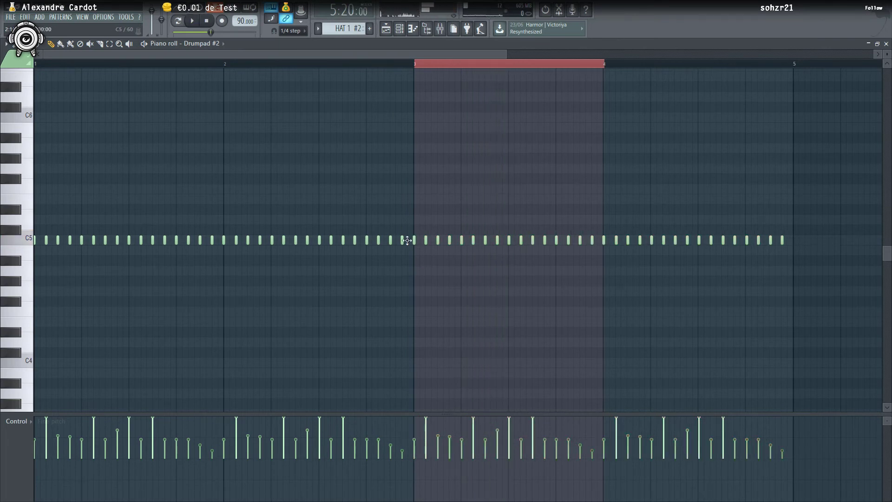
Insert extra in-between C5 hits in bar 1, at the end of bar 2 and in bar 4 to form short hi-hat rolls.
key(space)
right_click(74, 240)
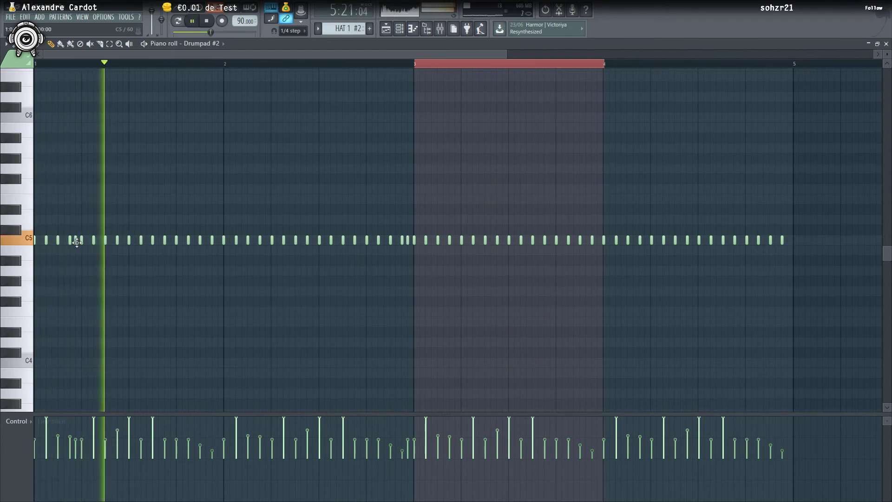
key(space)
key(space)
click(123, 240)
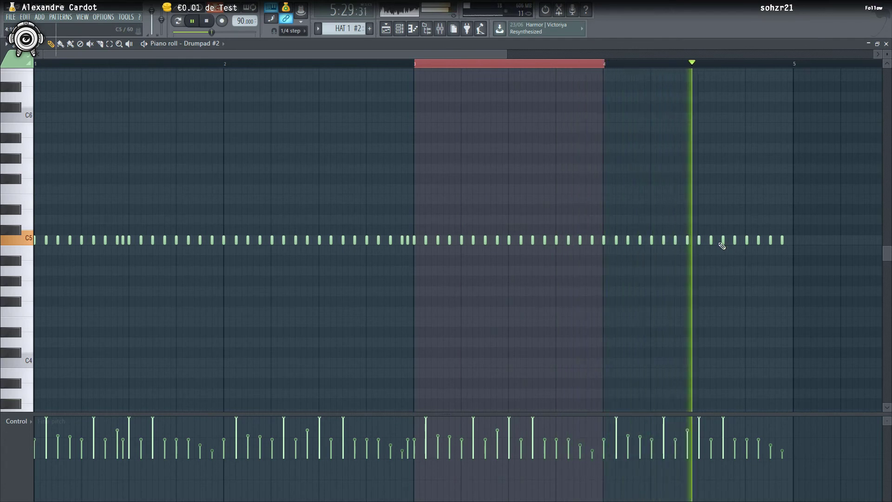
key(space)
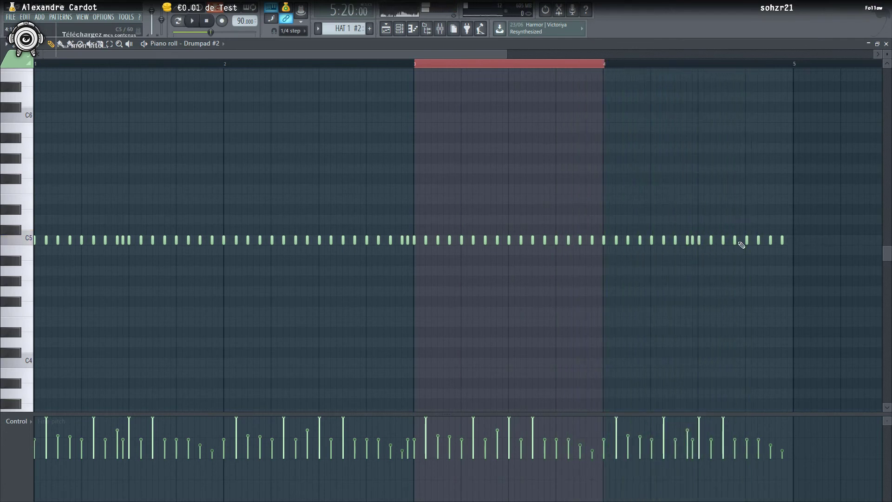
click(788, 241)
key(space)
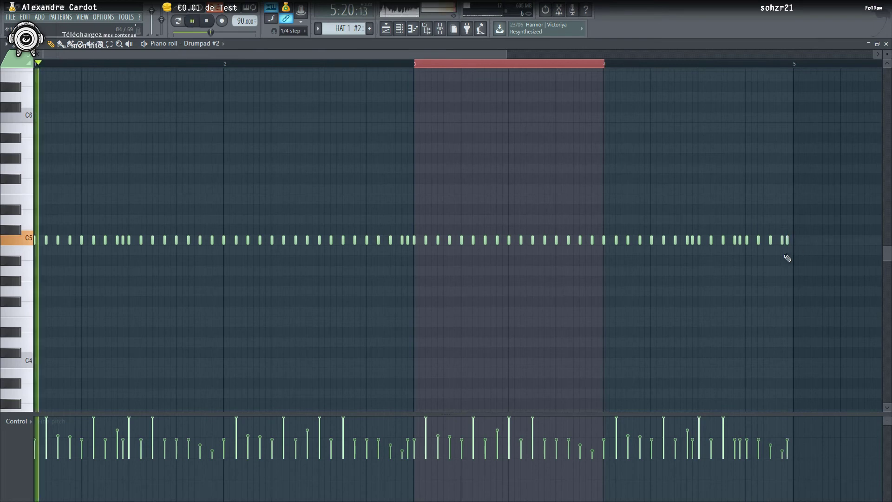
Audition the hi-hat pattern from bar 4, and play the arrangement in the playlist from bar 121.
click(608, 64)
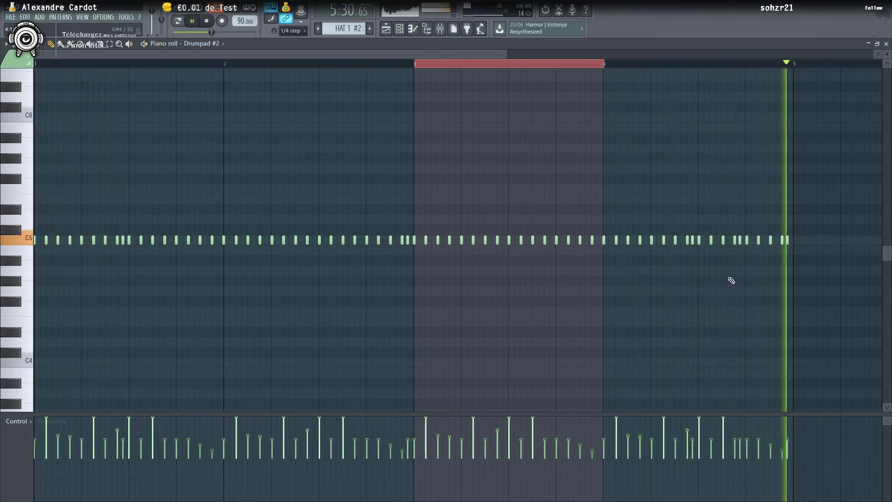
click(386, 31)
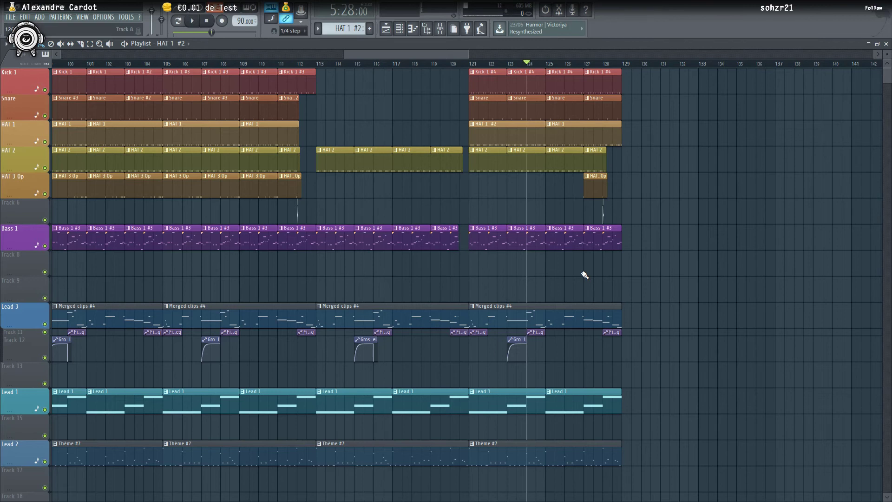
click(474, 65)
Make the Bass 1 #3 clips from bar 121 to bar 129 use a new unique bass pattern.
scroll(482, 163, up, 2)
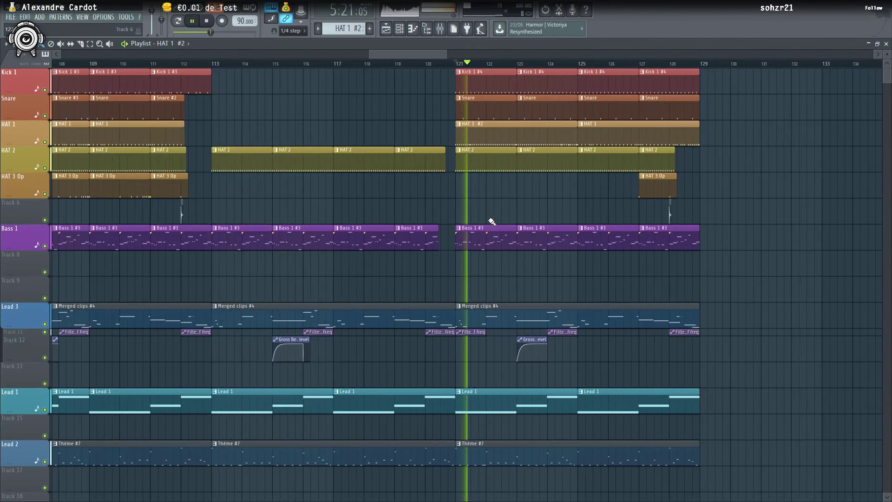
click(461, 230)
click(483, 290)
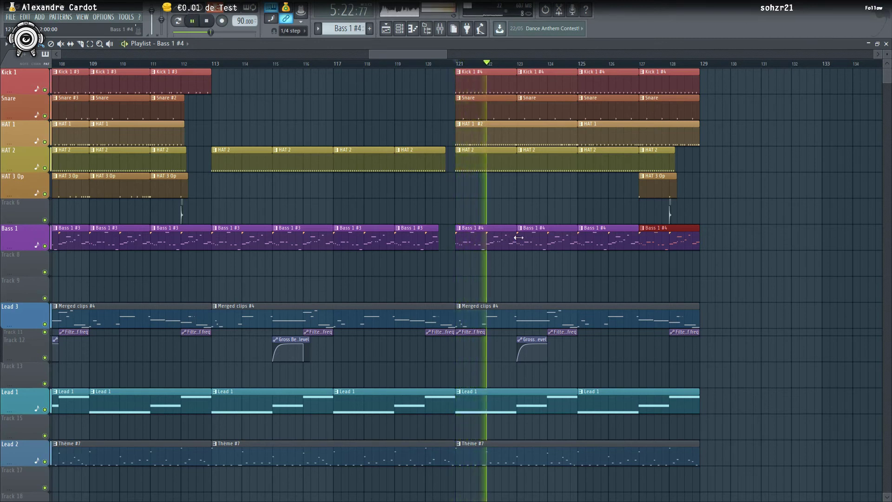
In the Bass 1 #4 pattern, replace the two short notes opening bar 1 with a single one-beat G4.
key(space)
double_click(473, 233)
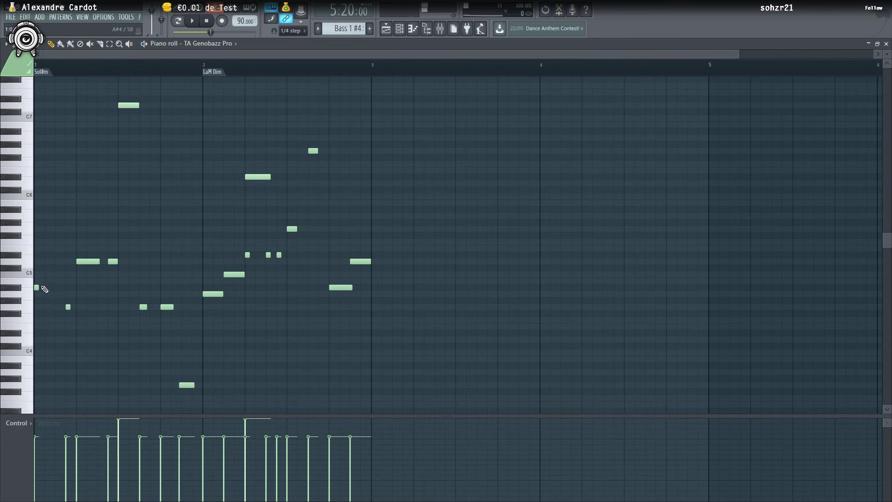
key(space)
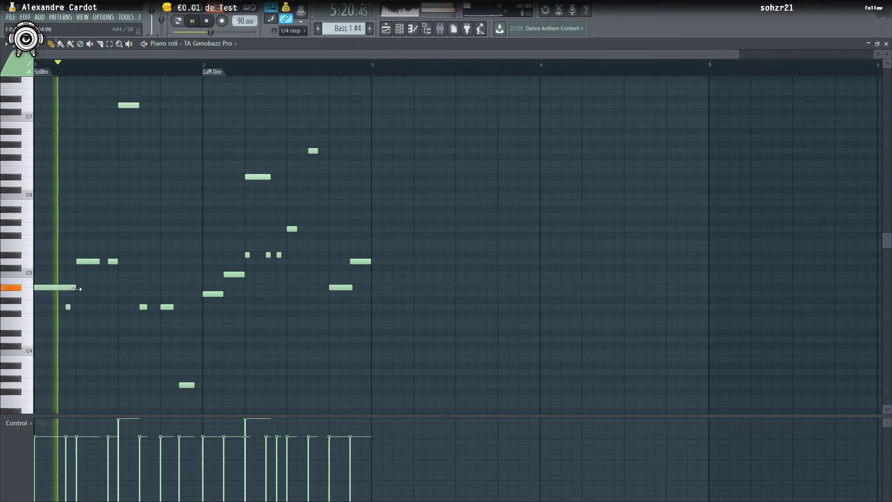
right_click(68, 307)
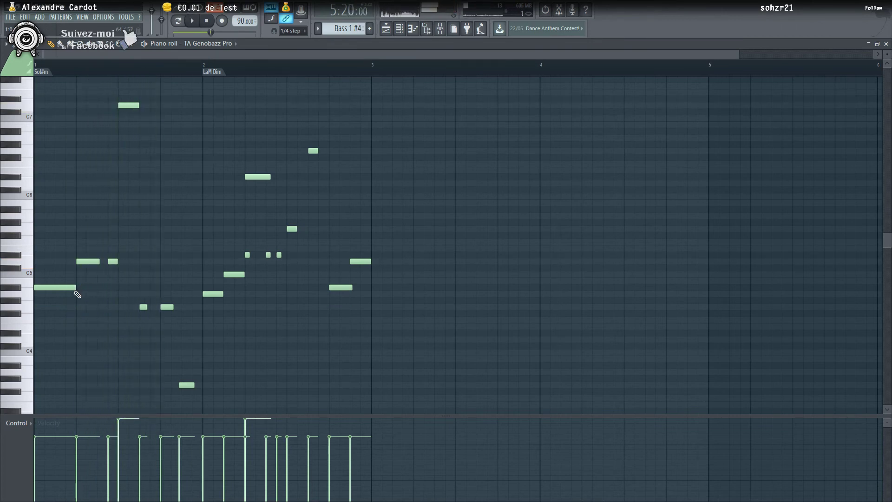
key(space)
right_click(66, 289)
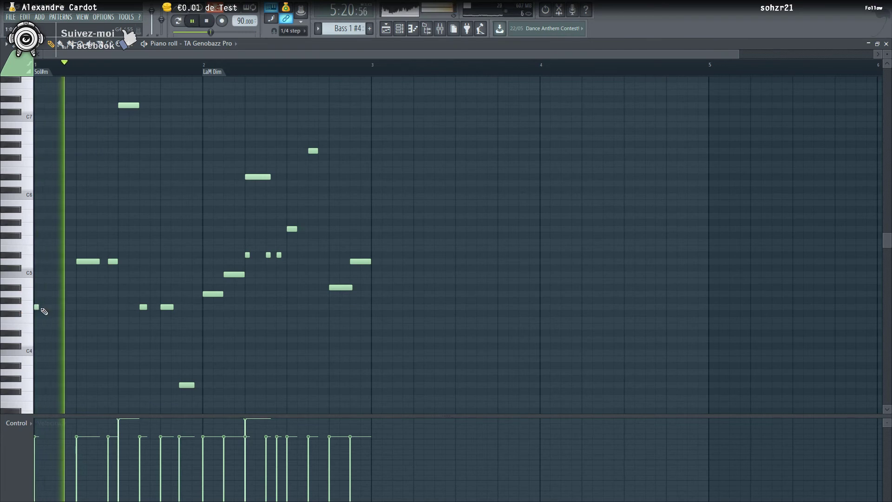
key(space)
key(space)
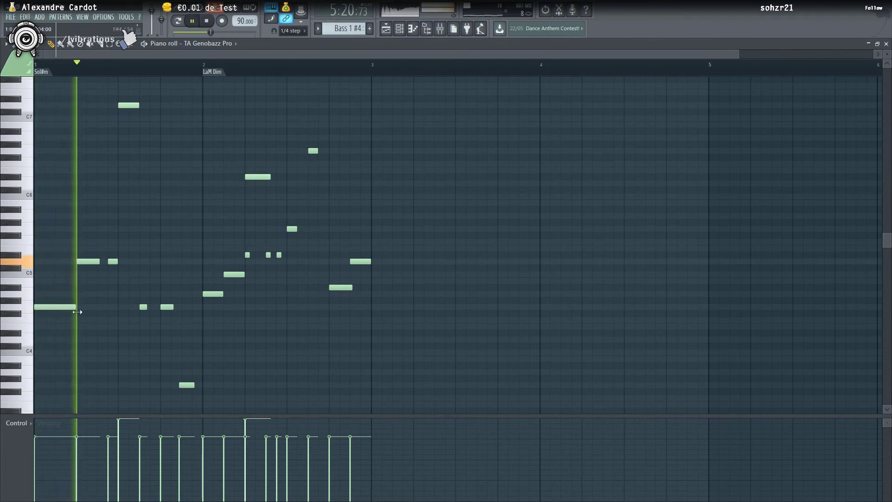
Fill the rest of bar 1 with one-beat bass notes: D5, the high D lowered an octave to D6, and G3.
key(space)
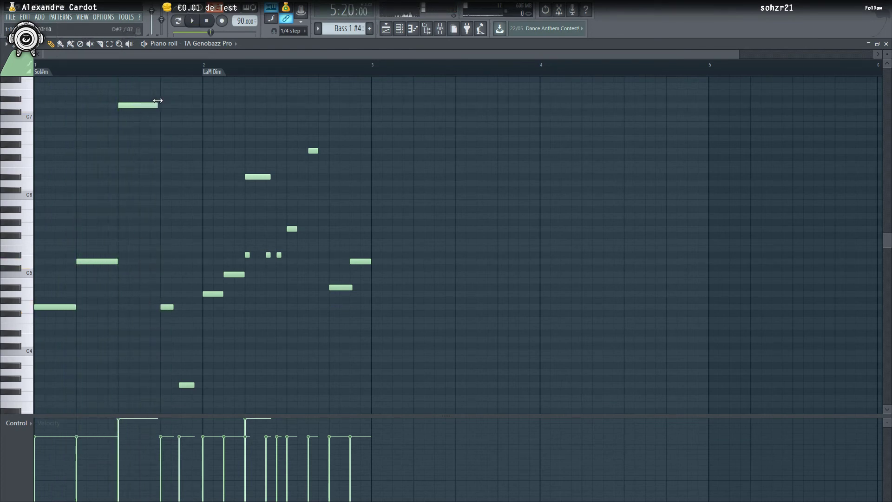
key(space)
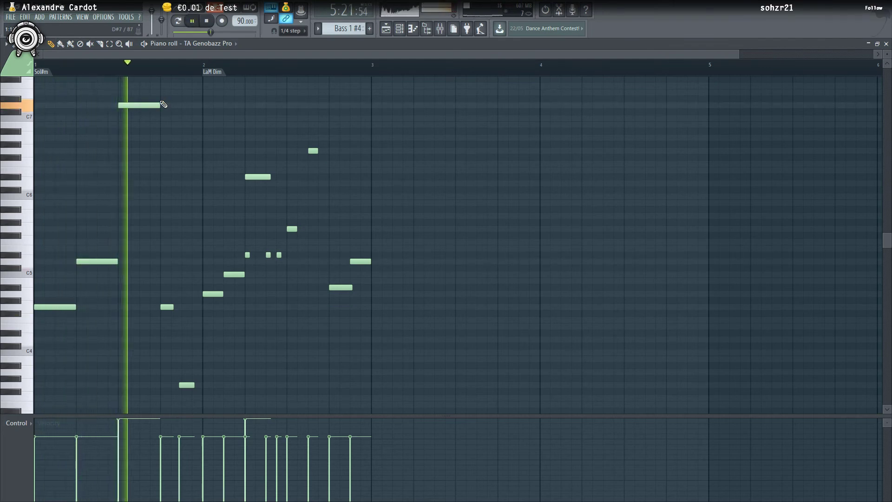
key(space)
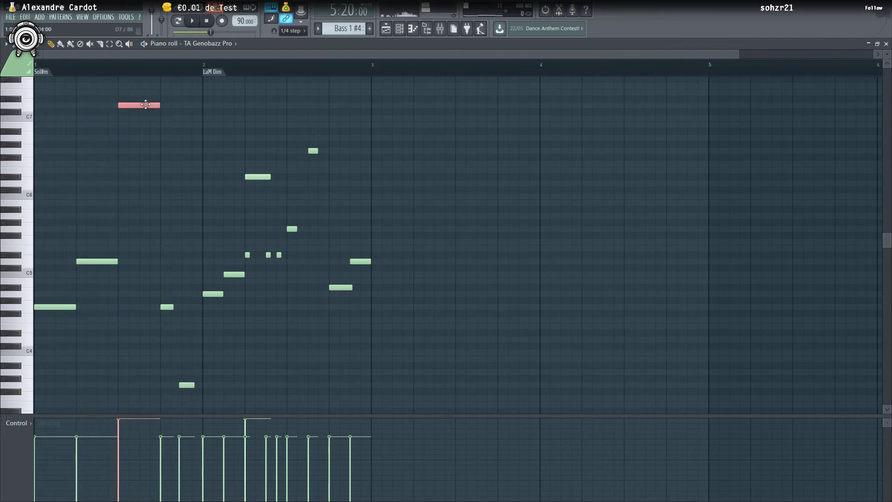
scroll(148, 106, up, 1)
key(ctrl+Down)
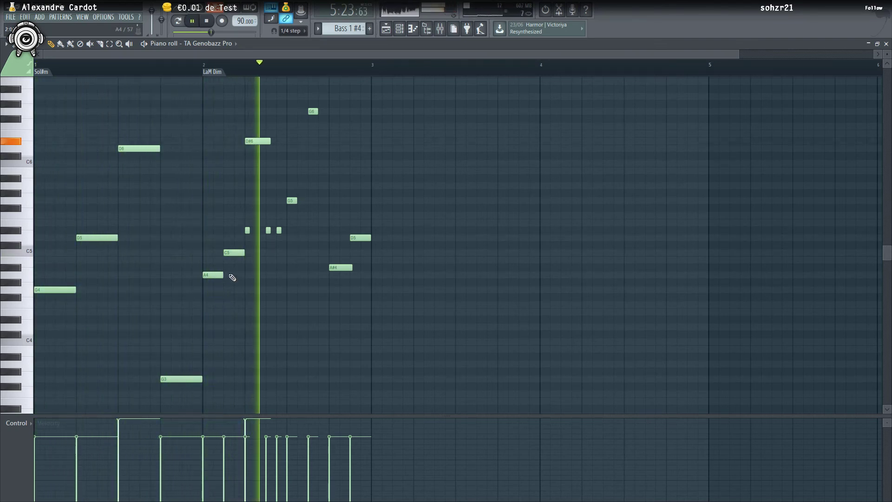
Simplify bar 2 of the bass by removing the short in-between notes and extending A4, D#6 and G5 to one beat each.
key(space)
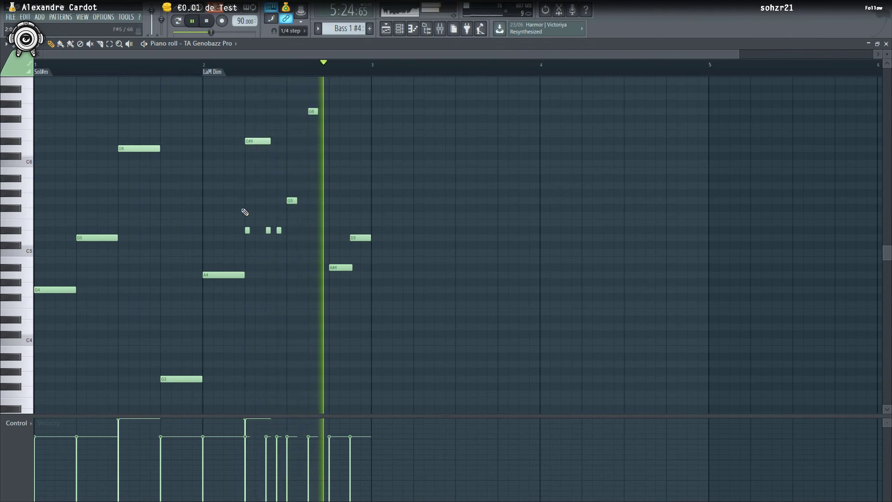
right_click(247, 230)
right_click(268, 230)
right_click(278, 230)
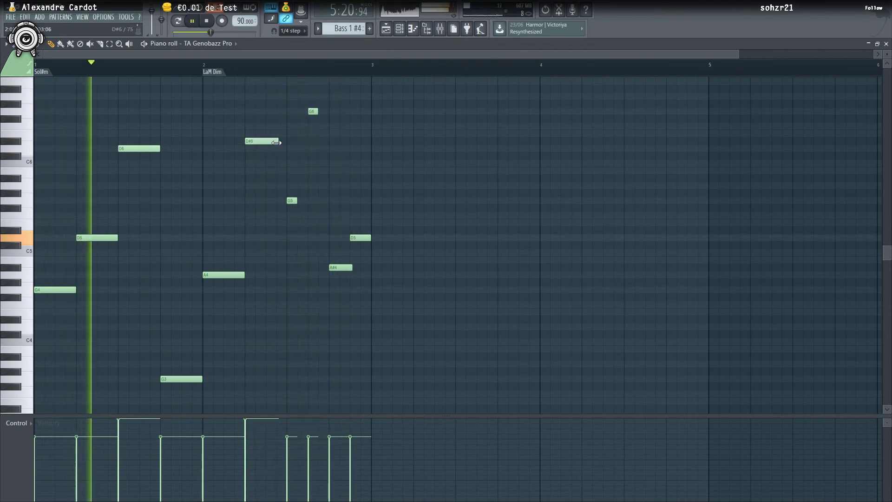
drag(271, 141, 287, 141)
drag(295, 200, 328, 201)
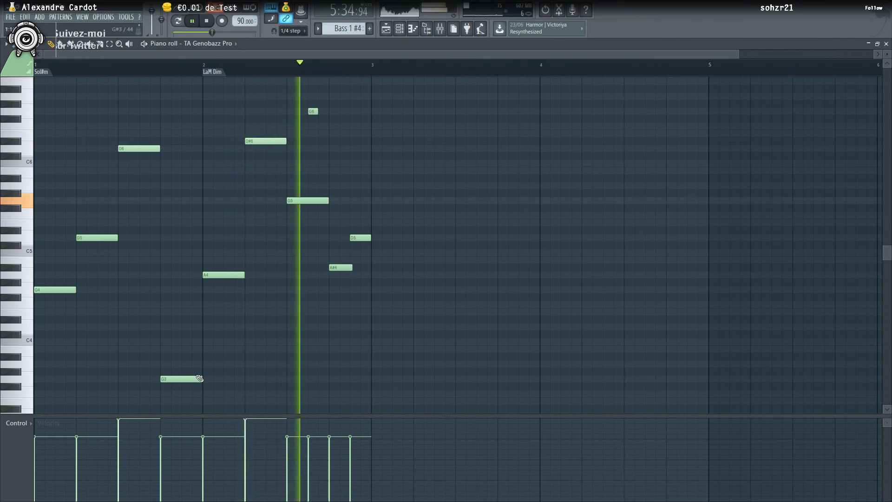
Remove the short audio clip on Track 6 near bar 128 in the playlist, and play the arrangement from bar 121.
click(394, 35)
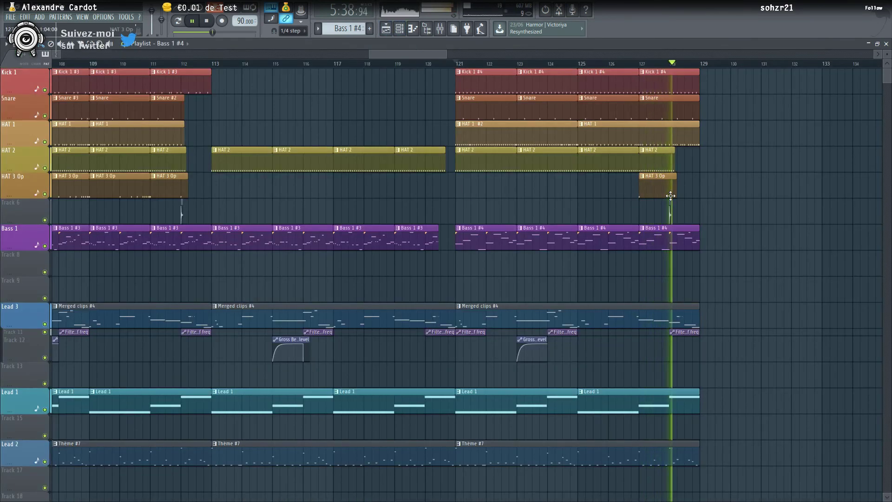
key(space)
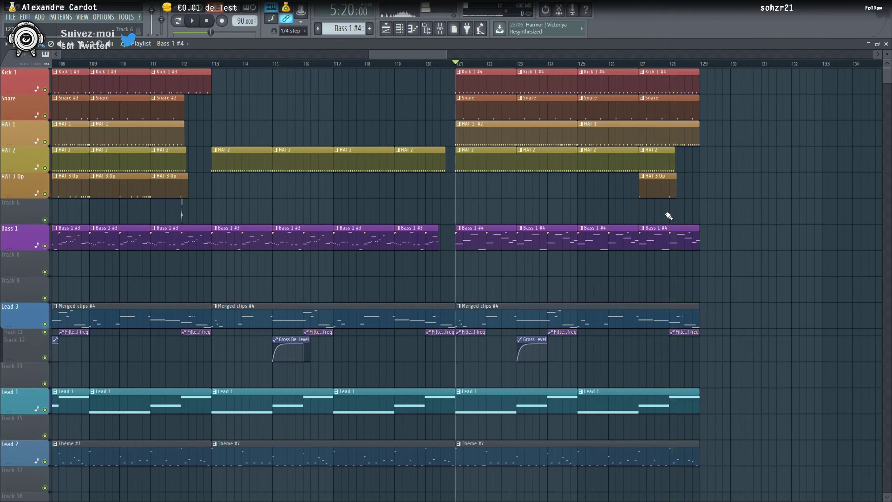
scroll(670, 215, down, 2)
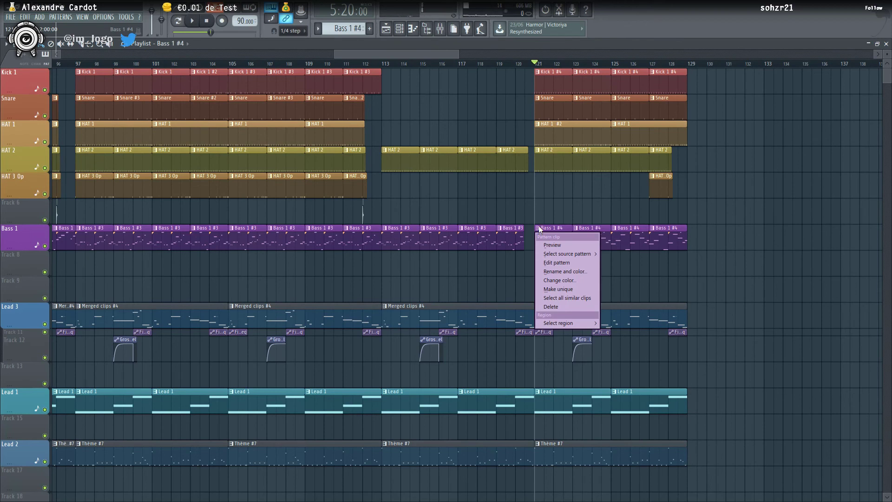
click(548, 201)
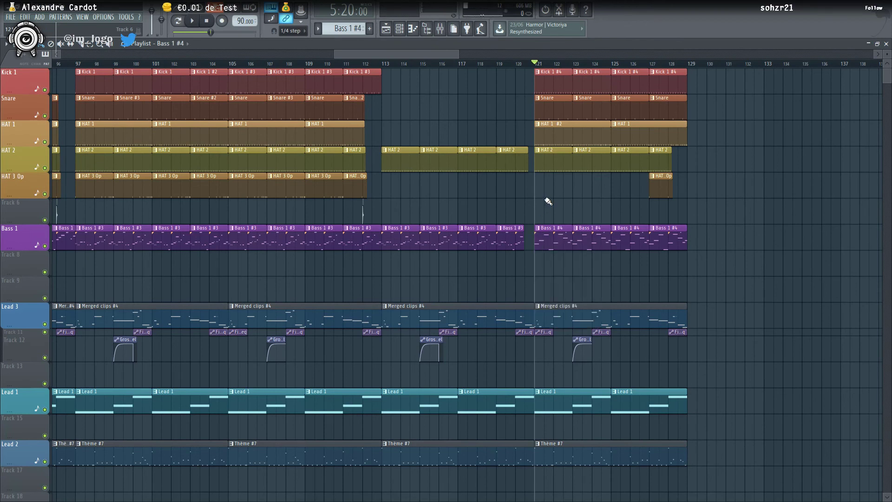
key(space)
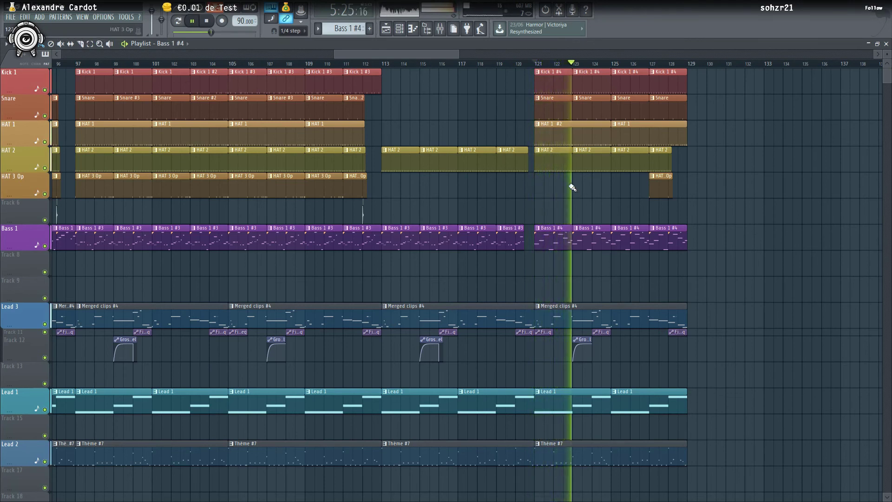
key(space)
Make the Snare clip at bar 121 unique and add an extra C5 hit on the last sixteenth of bar 2.
right_click(538, 102)
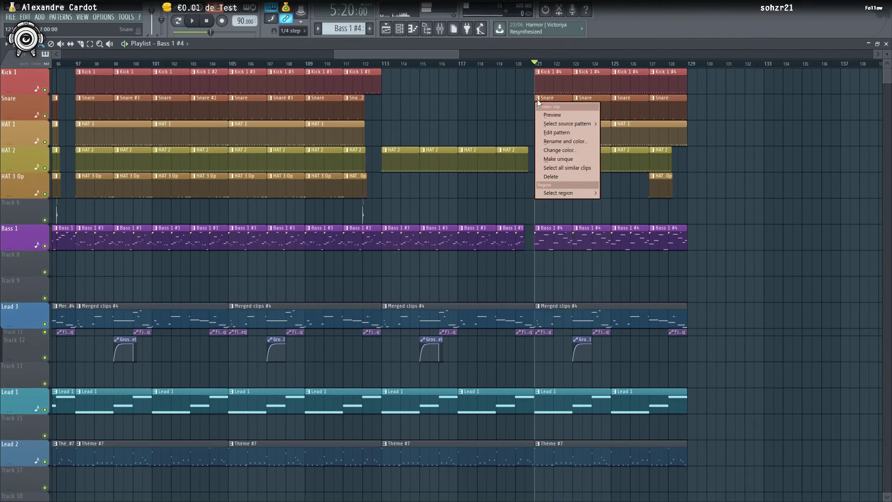
click(558, 158)
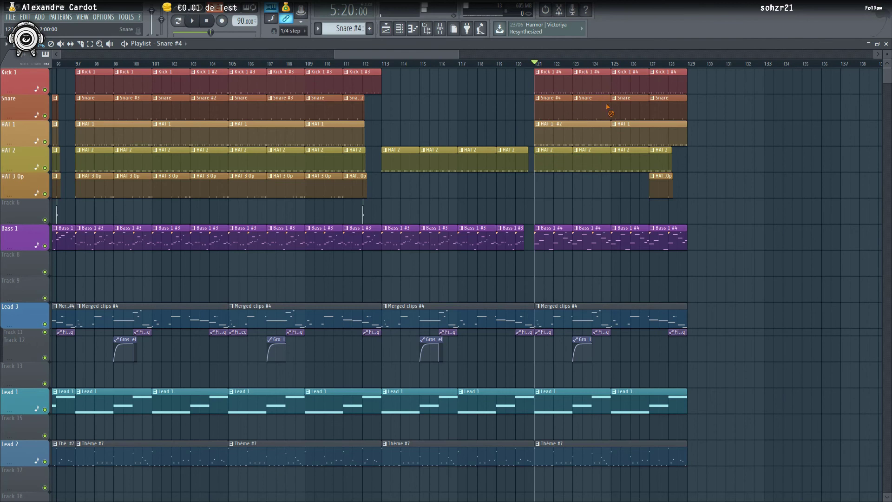
double_click(555, 106)
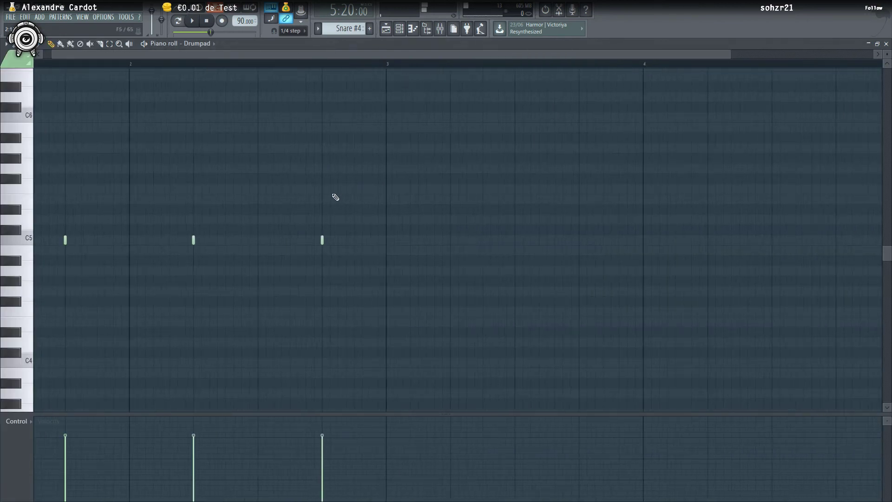
key(space)
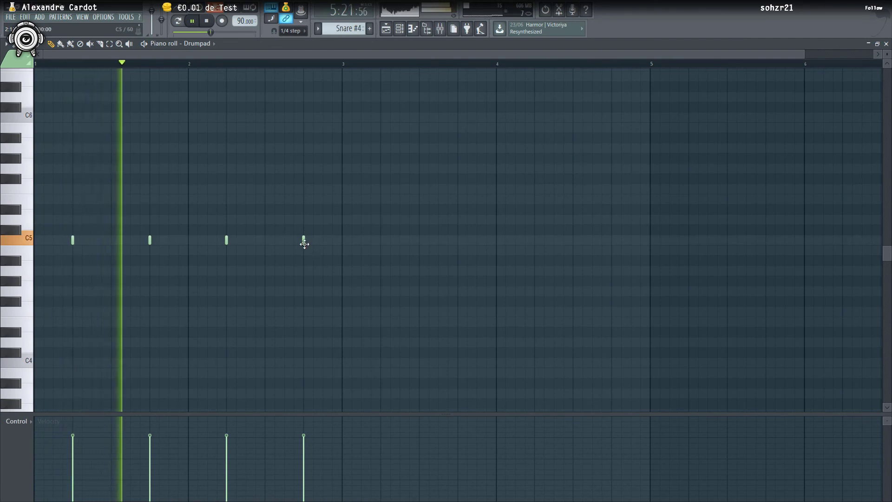
click(333, 240)
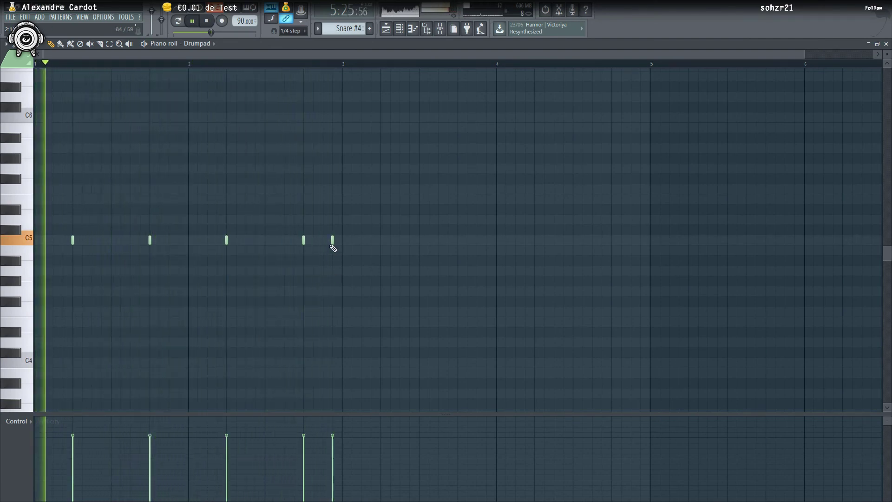
Raise the fine pitch of the added snare hit to about halfway between centre and maximum.
click(17, 421)
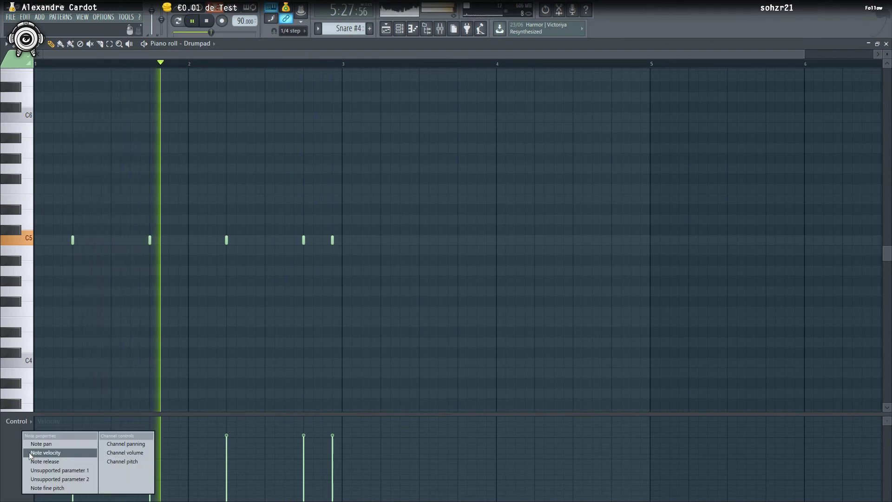
click(46, 488)
mouse_move(331, 445)
mouse_down()
mouse_move(342, 447)
mouse_move(335, 436)
mouse_up()
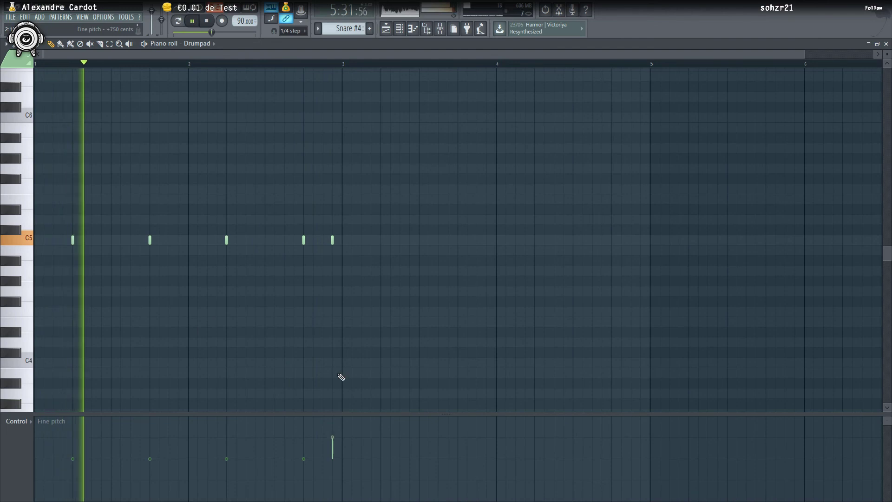
key(space)
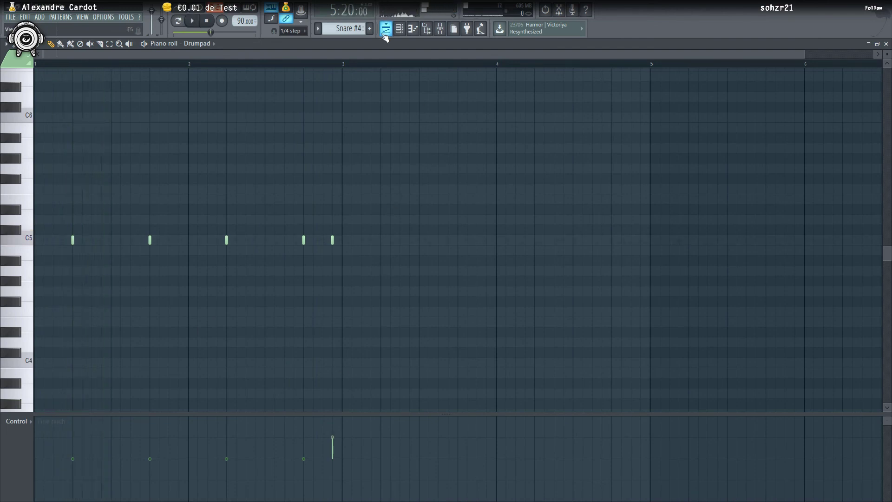
Replace the snare clips from bar 121 with one merged four-bar clip holding two copies of the edited pattern, and open it for editing.
click(385, 34)
scroll(587, 106, up, 2)
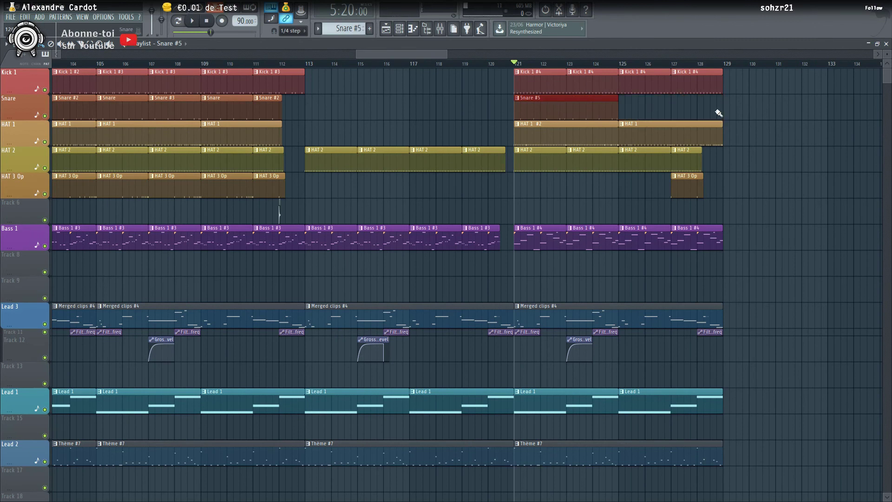
double_click(587, 108)
scroll(225, 136, down, 2)
key(space)
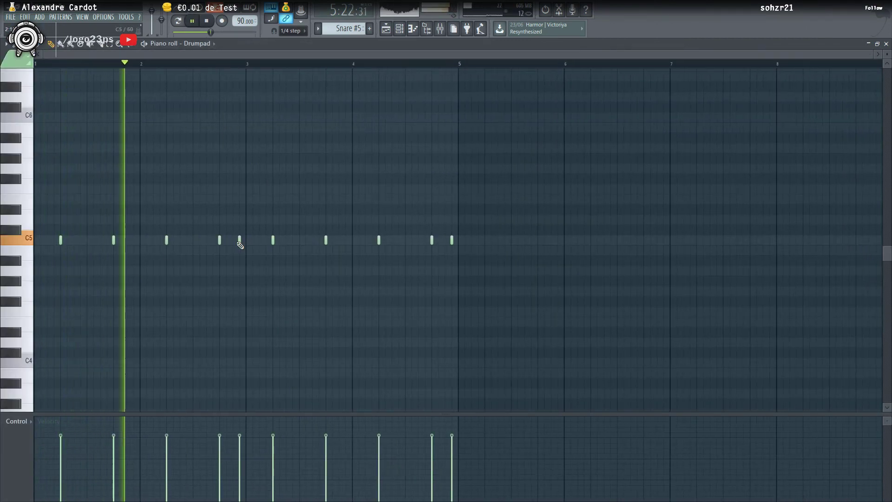
click(265, 241)
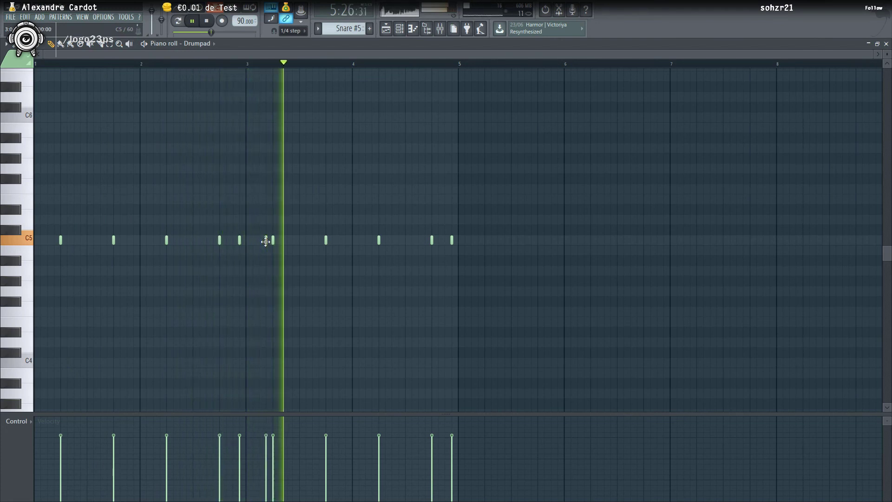
key(space)
right_click(266, 241)
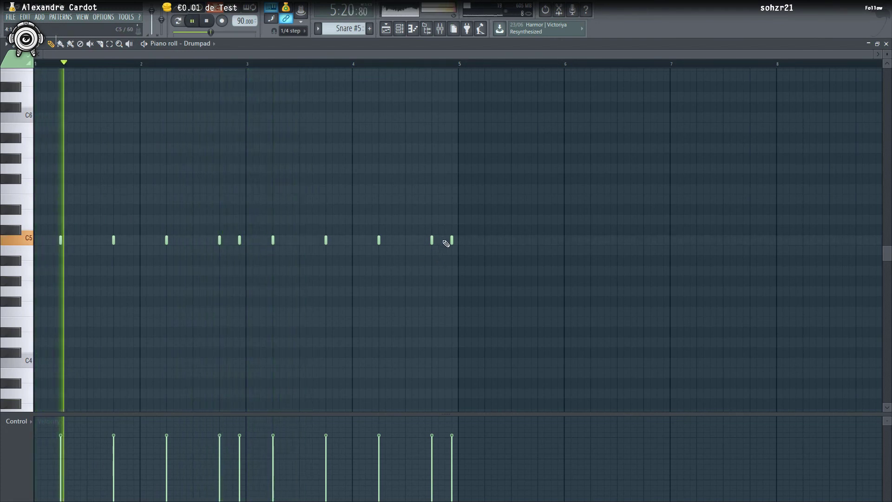
Insert C5 snare hits between the last two hits of bar 4 and at the very start of bar 5.
click(444, 240)
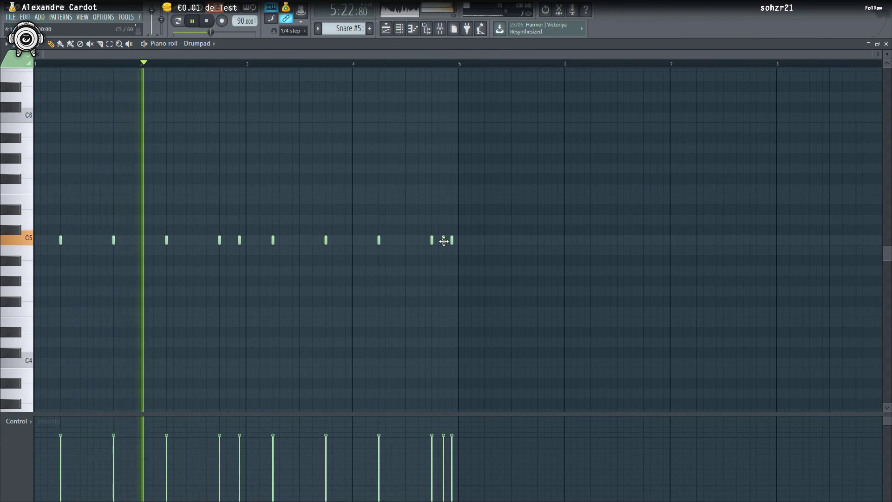
drag(444, 241, 445, 241)
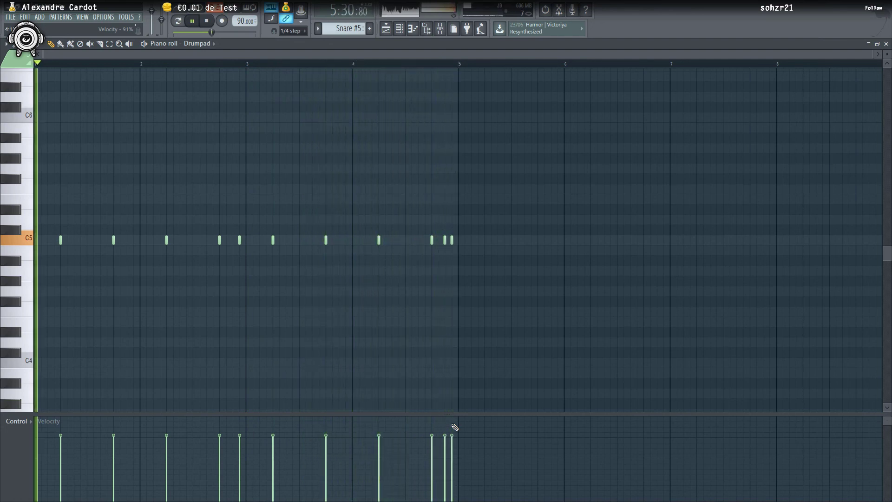
key(space)
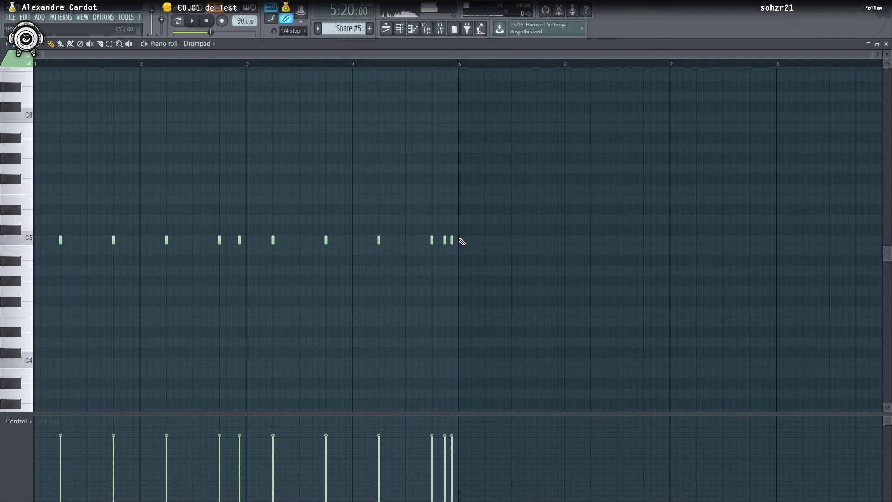
Give the last three snare hits a rising fine pitch that ends at +1200 cents, and audition the end of the pattern.
click(49, 421)
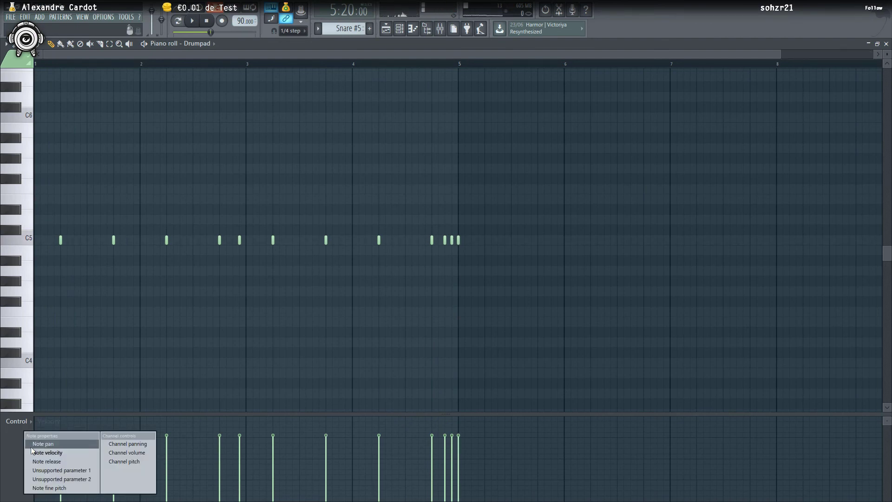
click(52, 487)
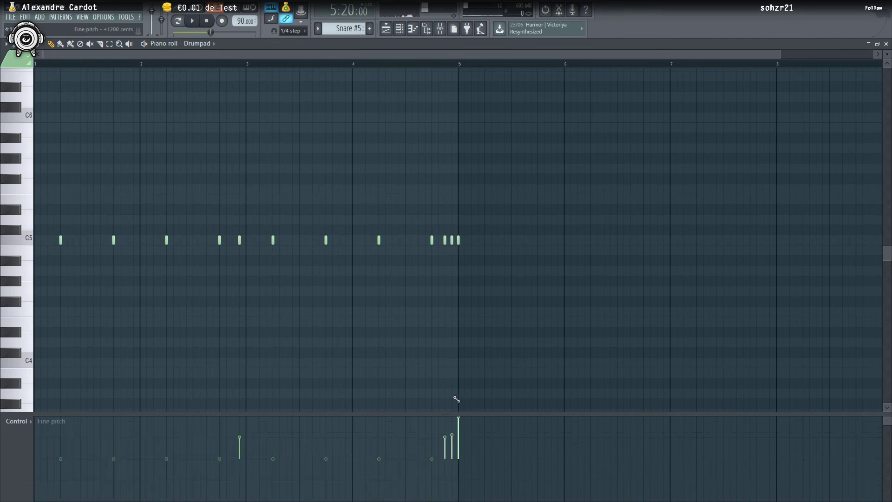
key(space)
click(428, 64)
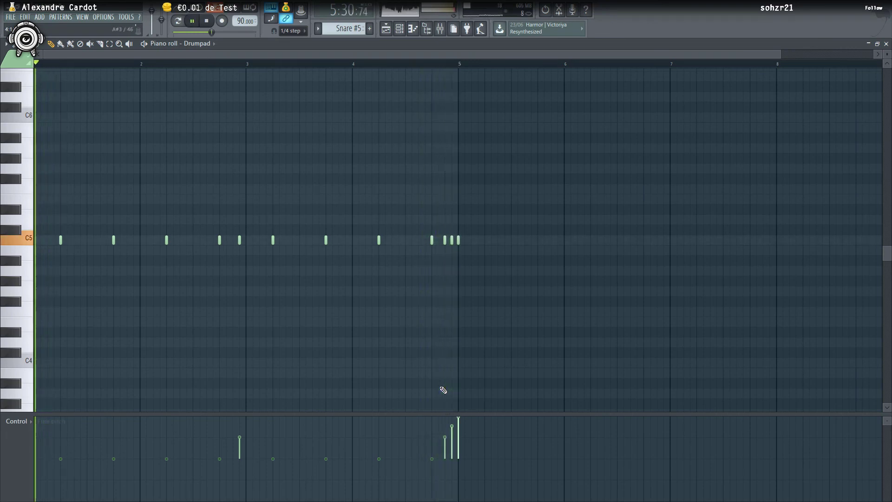
Remove the snare hit at the start of bar 5 and insert a C5 hit before the last two hits of bar 4.
right_click(459, 241)
scroll(439, 242, up, 2)
click(437, 240)
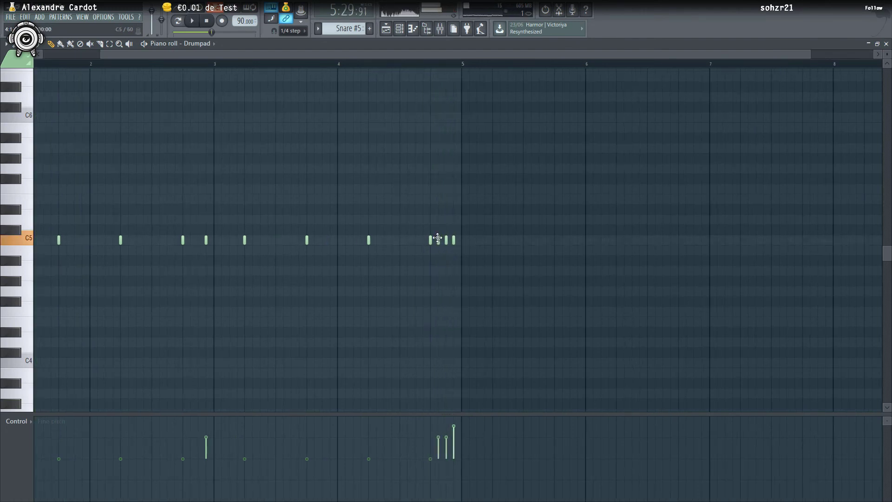
Give the last three snare hits of bar 4 a rising fine pitch that ends at the maximum.
click(439, 450)
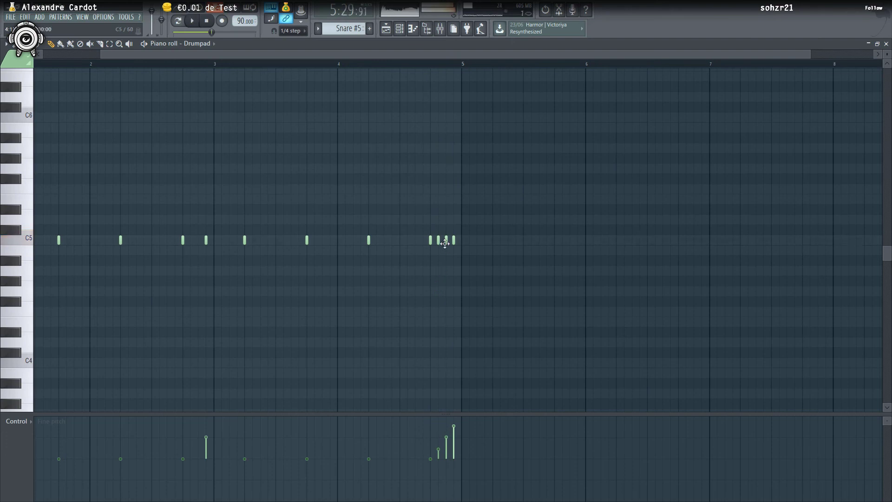
click(439, 436)
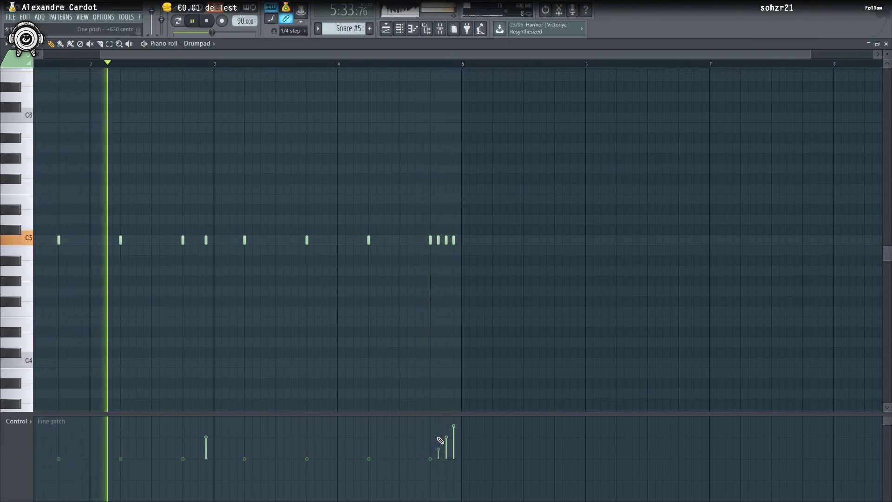
click(446, 425)
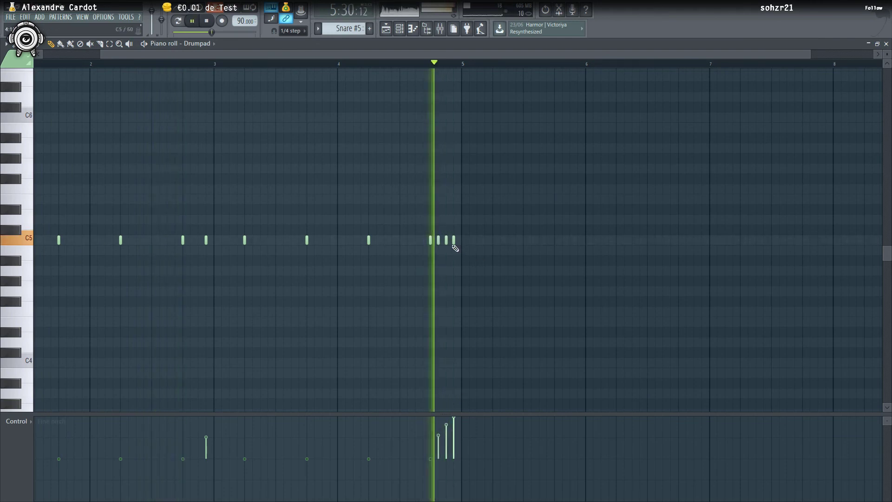
Lower the fine pitch of the second-to-last snare hit to about -330 cents and audition the fill.
drag(447, 490, 447, 493)
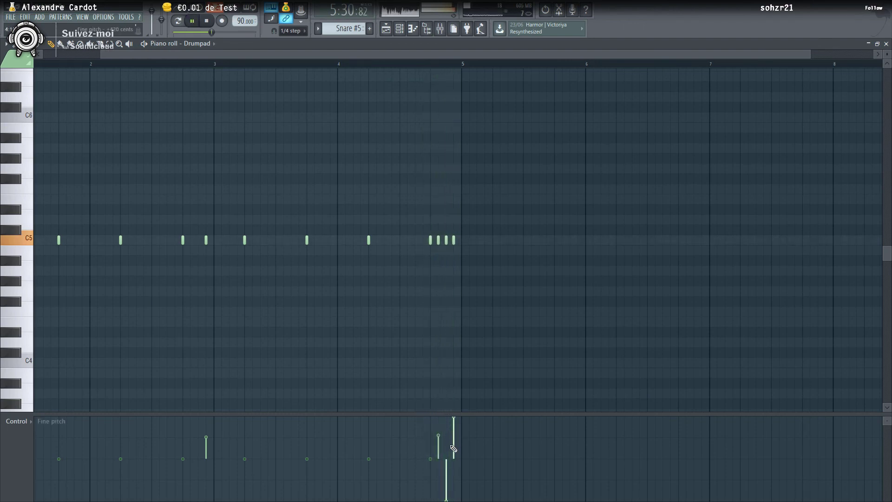
drag(450, 458, 450, 478)
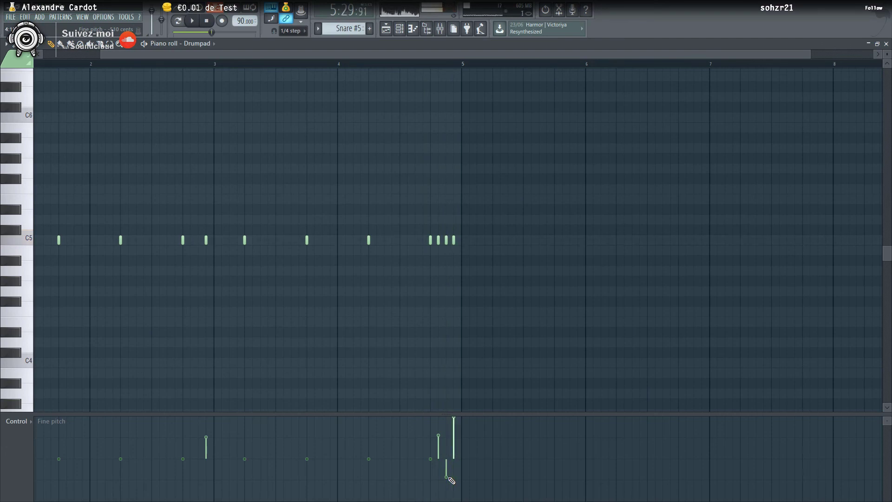
key(space)
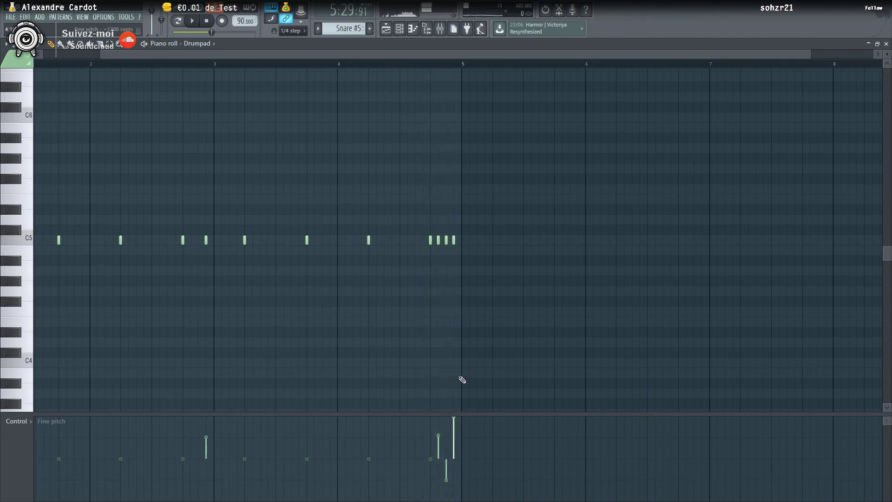
key(space)
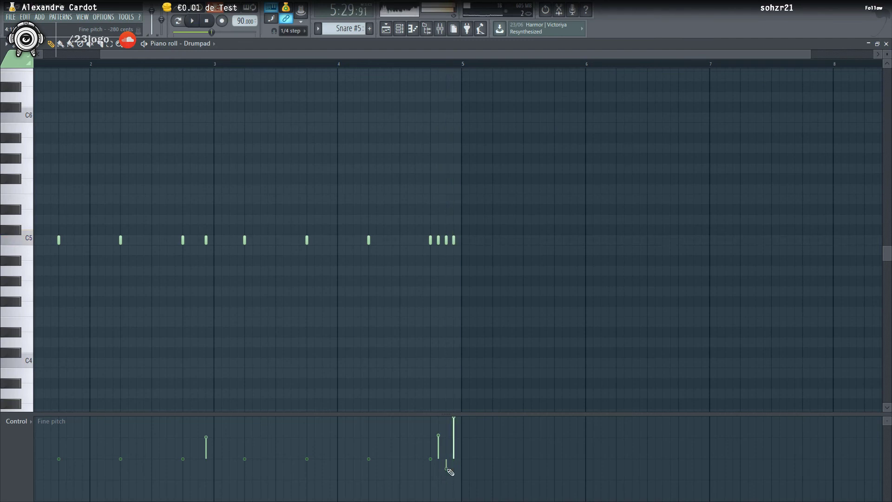
key(space)
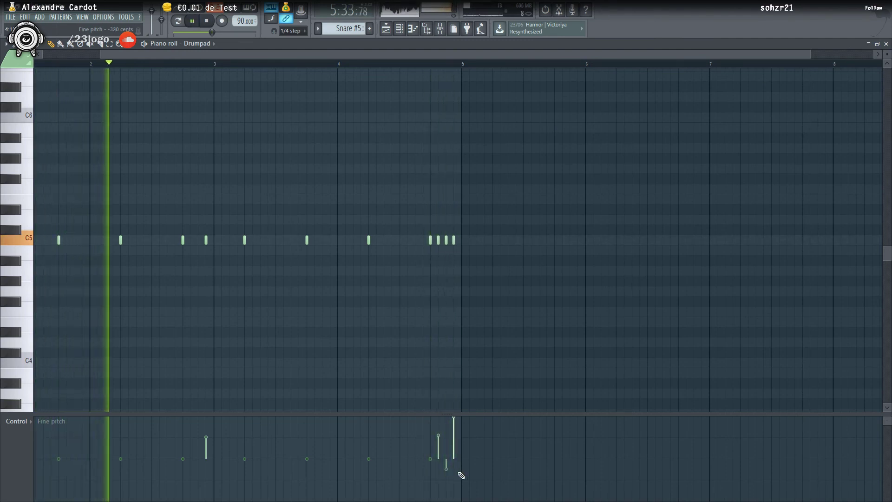
key(space)
key(space)
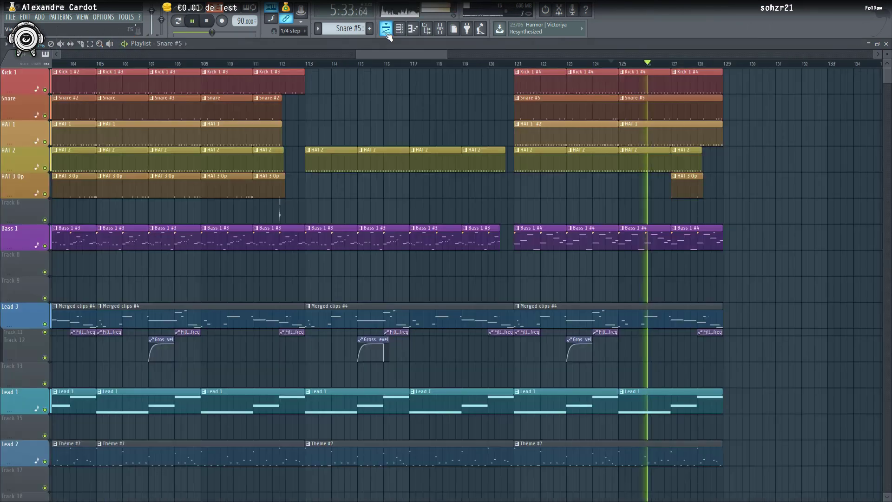
Replace the shortened HAT 2 clip at bar 127 in the playlist with a full two-bar HAT 2 clip.
key(F5)
right_click(683, 155)
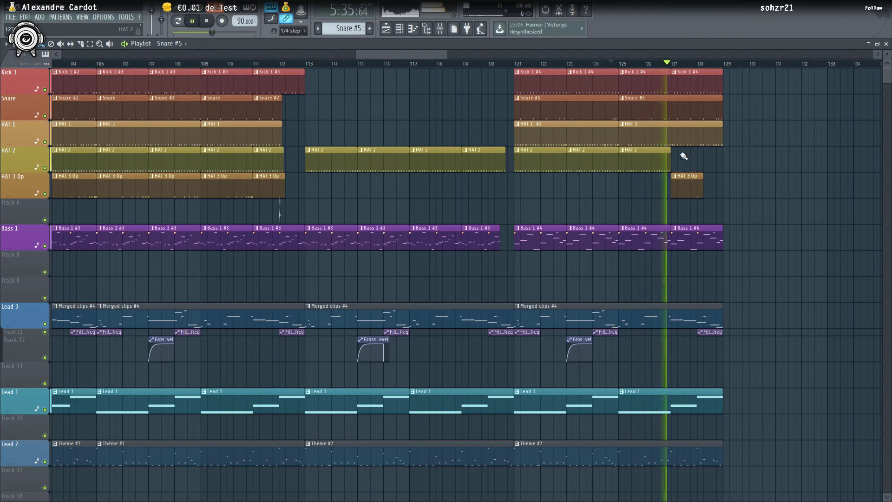
scroll(666, 163, up, 3)
click(677, 159)
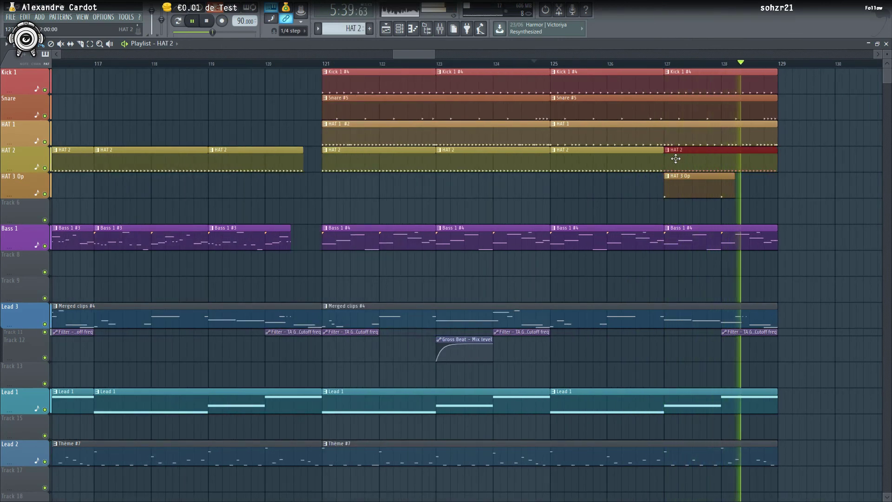
key(space)
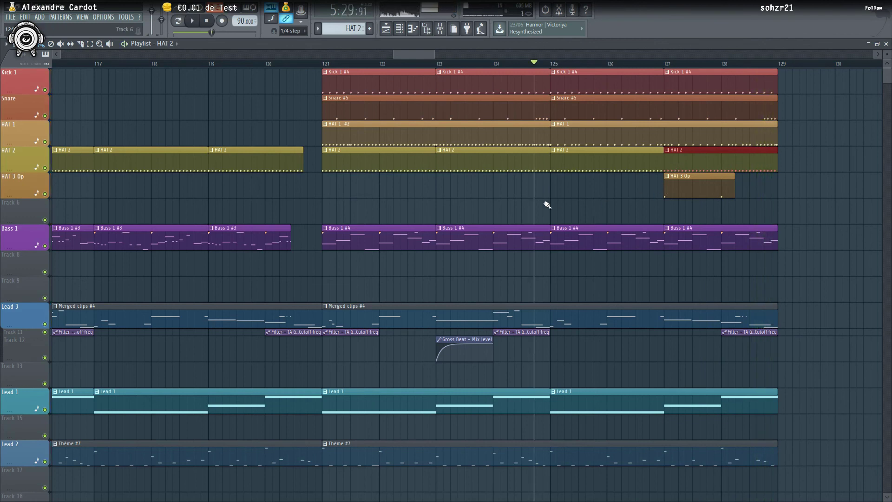
Make the HAT 2 clip at bar 121 unique and replace the HAT 2 clips from bar 123 to 128 with three copies of it.
click(326, 152)
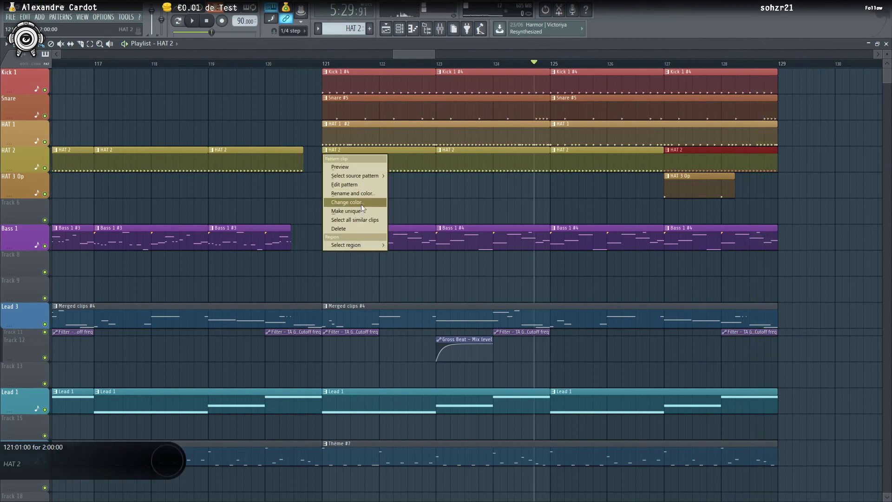
click(362, 210)
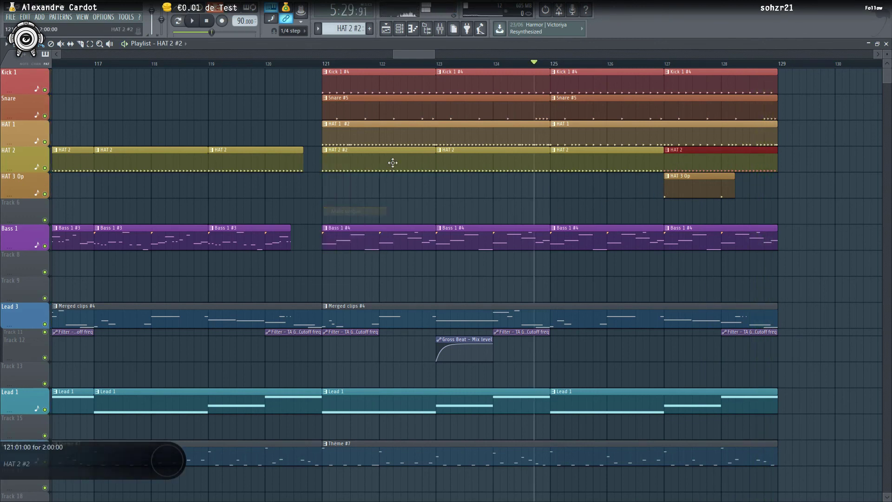
right_click(479, 159)
right_click(604, 161)
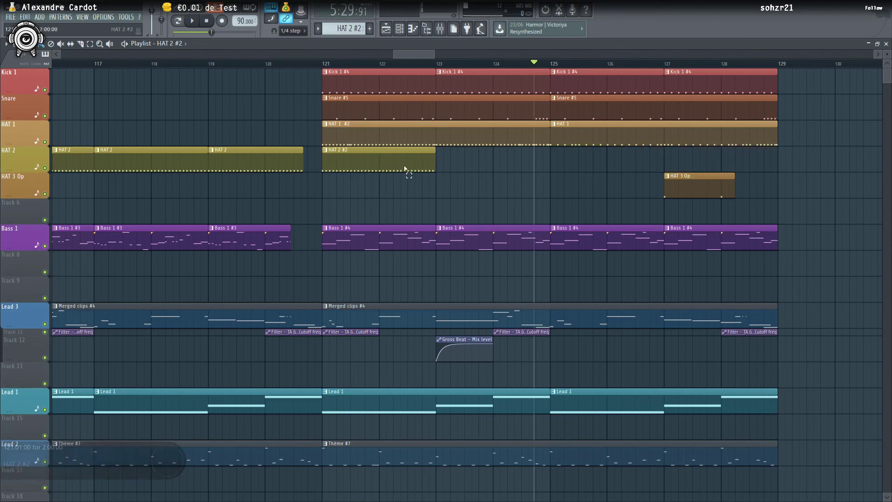
key(ctrl+b)
key(ctrl+b)
key(ctrl+b)
scroll(415, 177, down, 2)
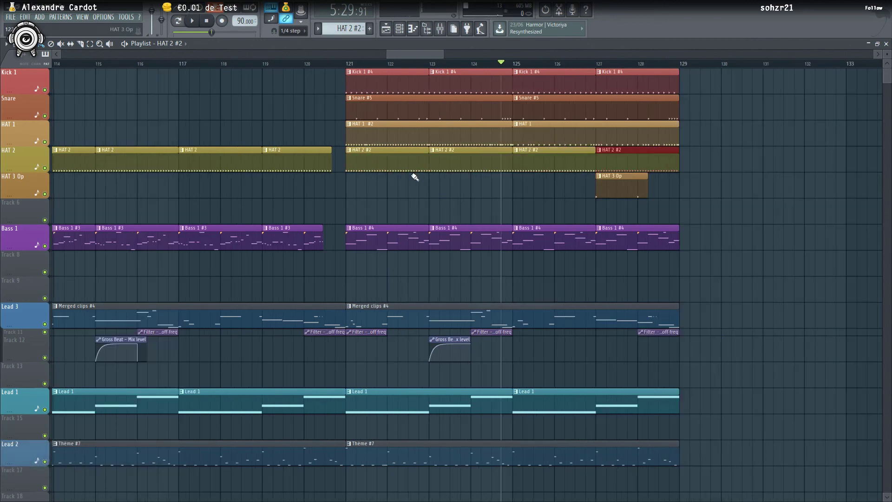
Open the HAT 2 #2 pattern for note editing and audition it.
double_click(388, 163)
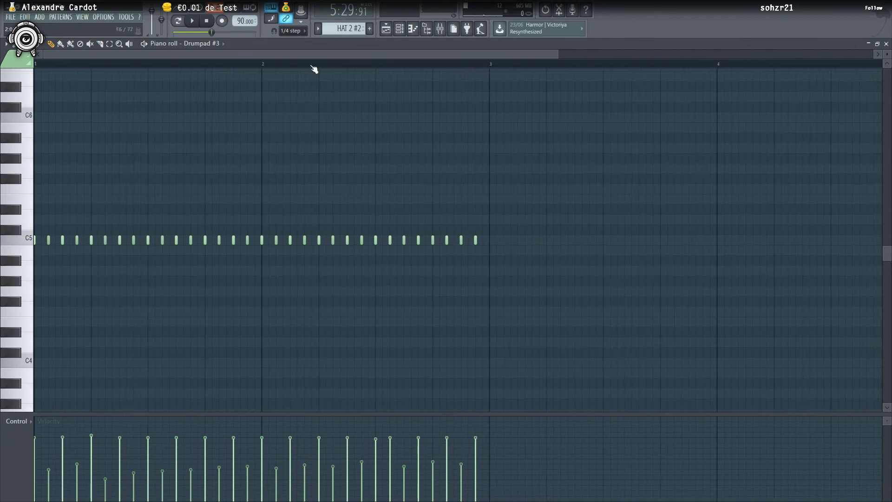
key(space)
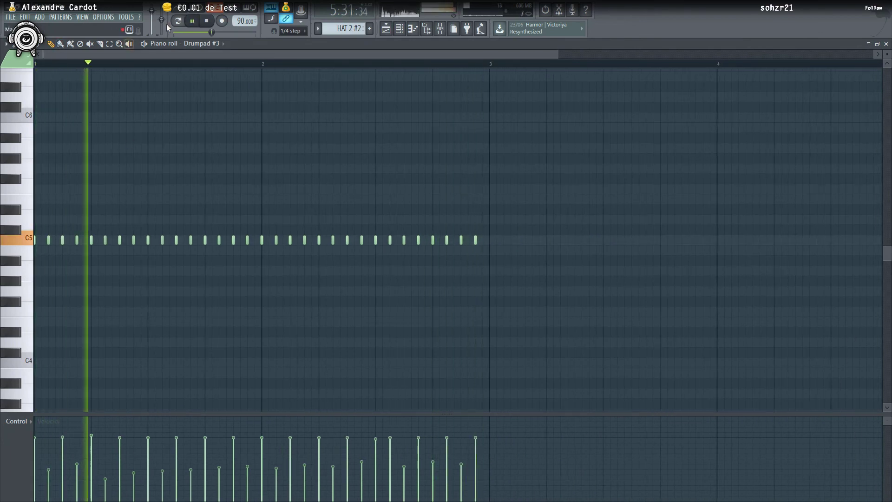